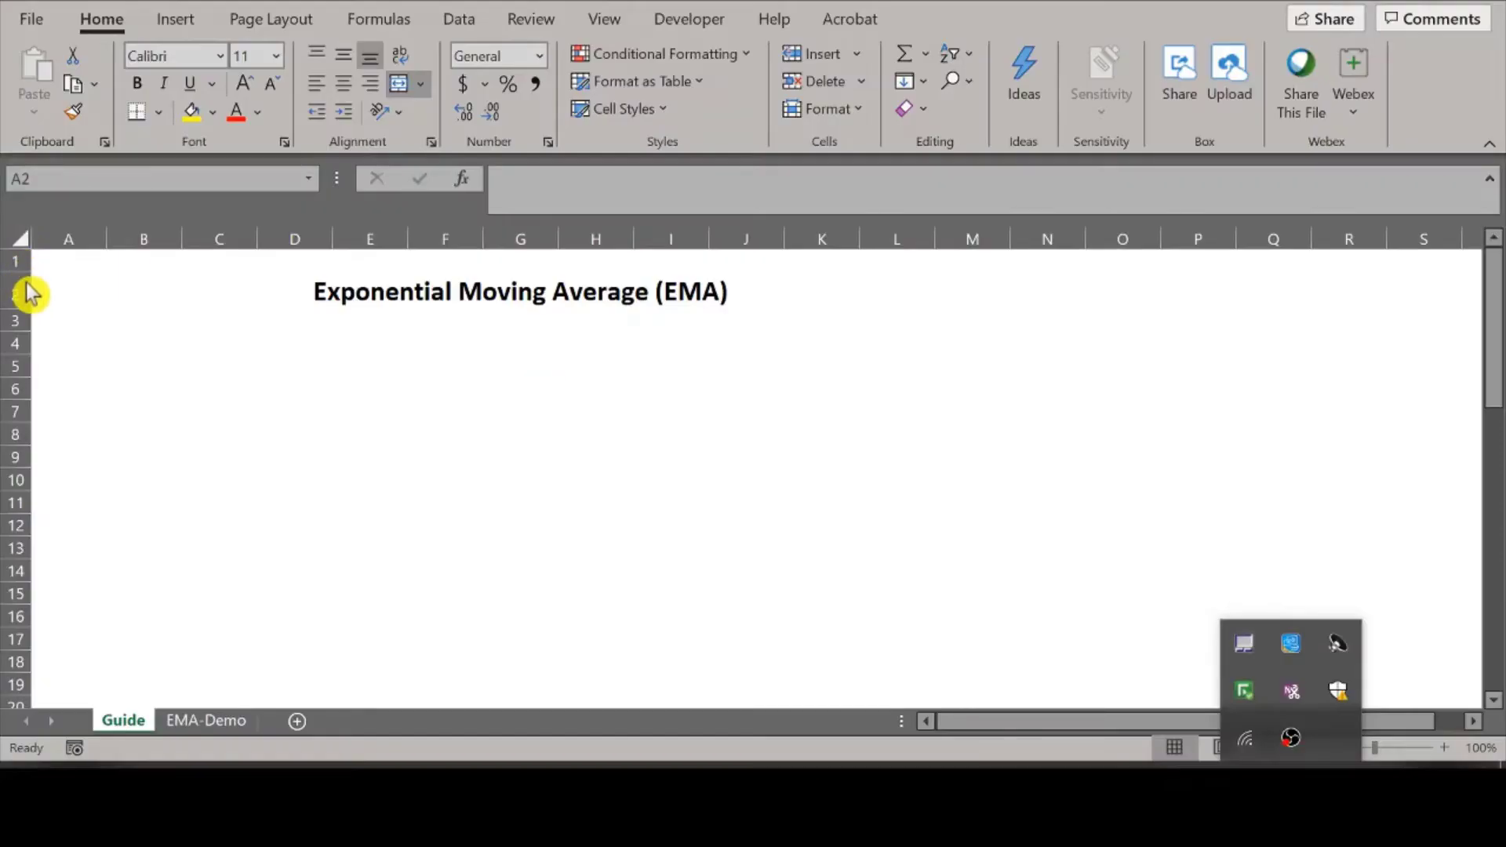
On the Guide sheet, jump from the title row down to the 'GM Stock for 60 trading days' section.
left_click(17, 291)
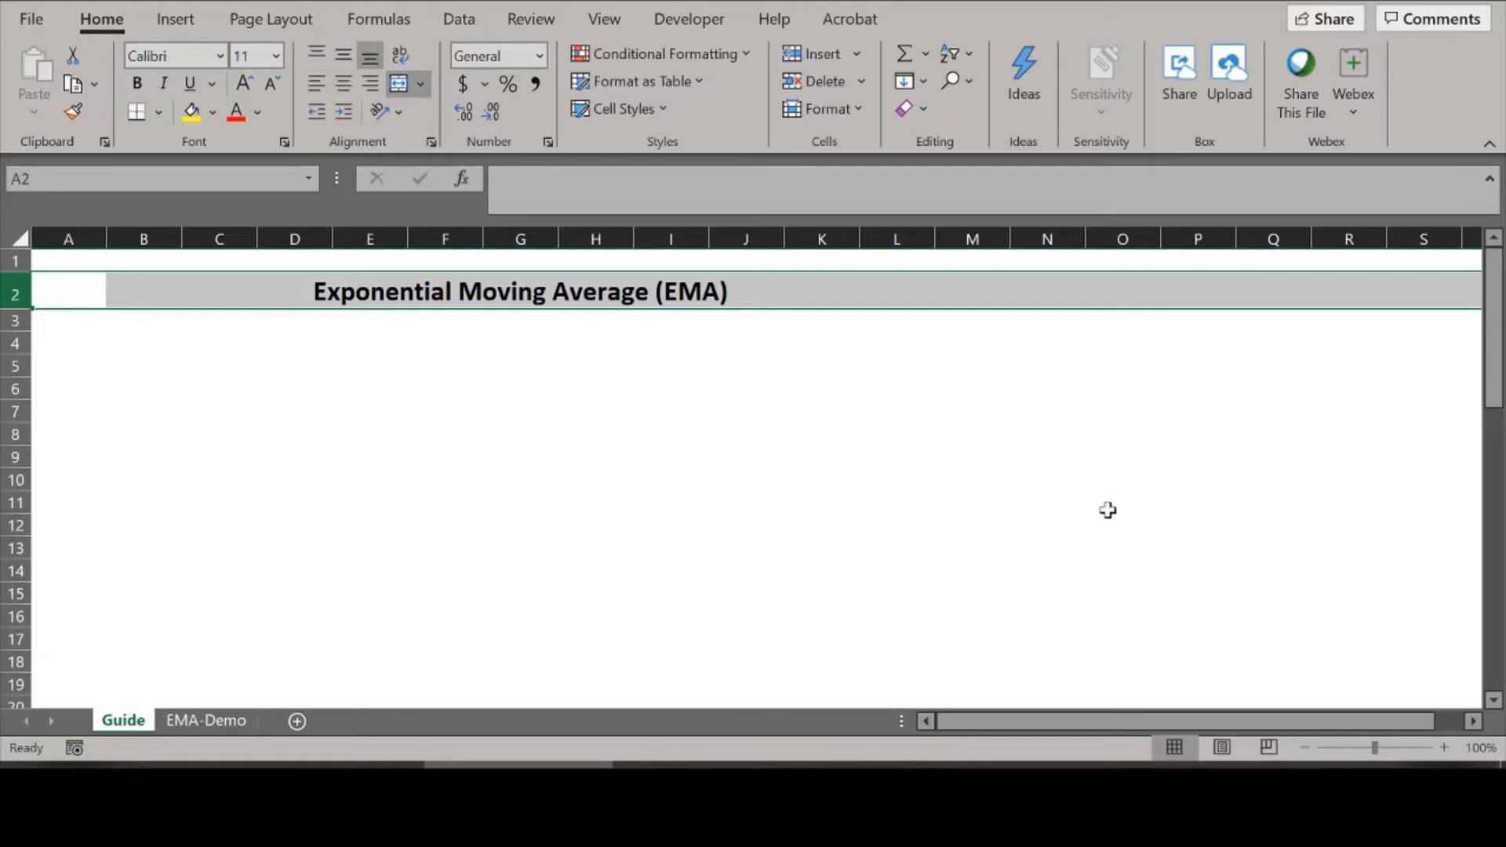
key("ctrl+Down")
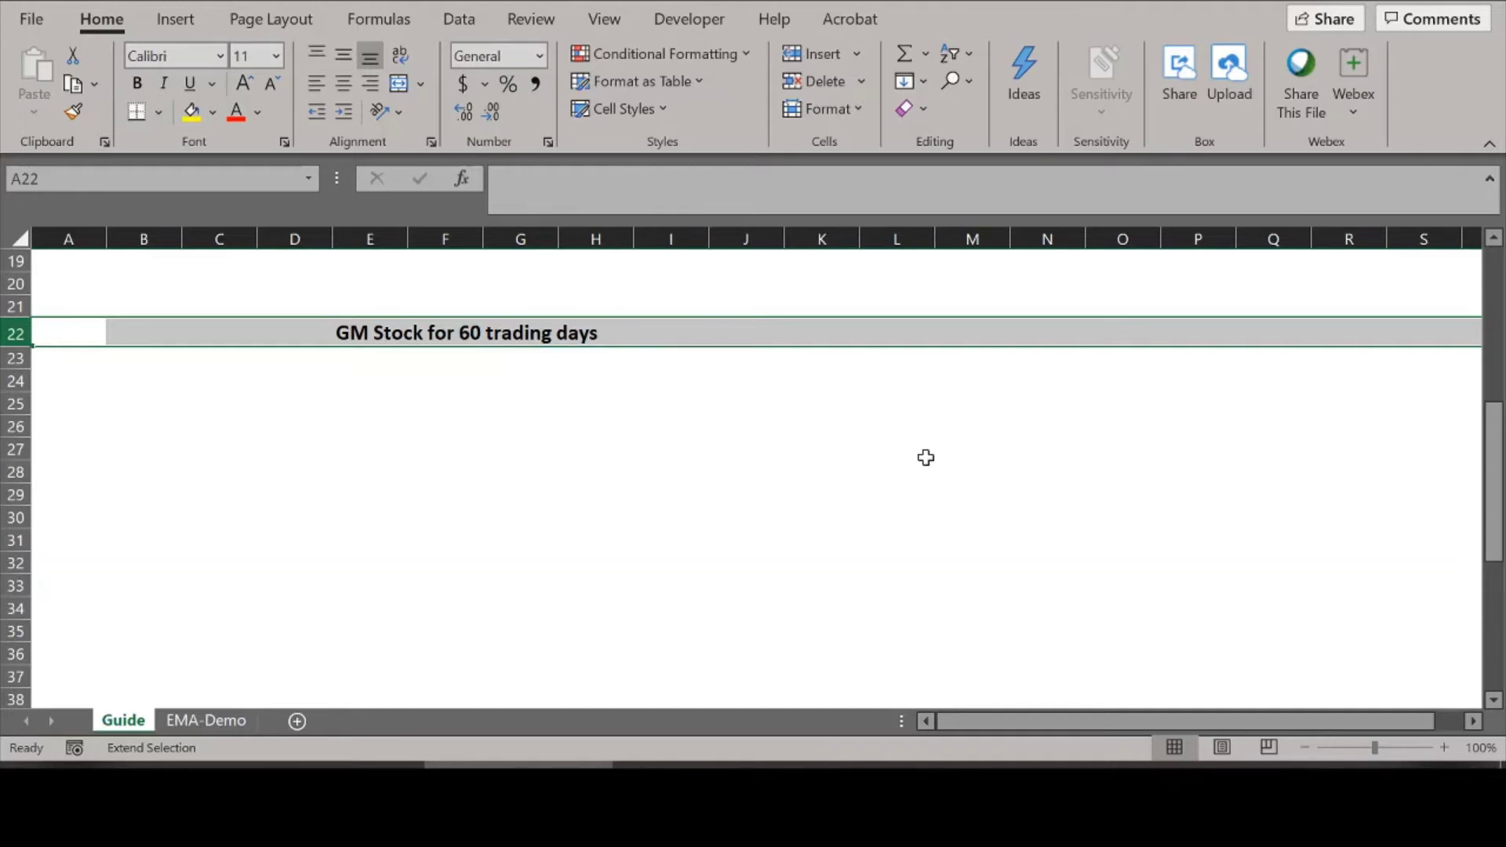
Jump further down the Guide sheet to the 3 Simple Steps section.
key("ctrl+Down")
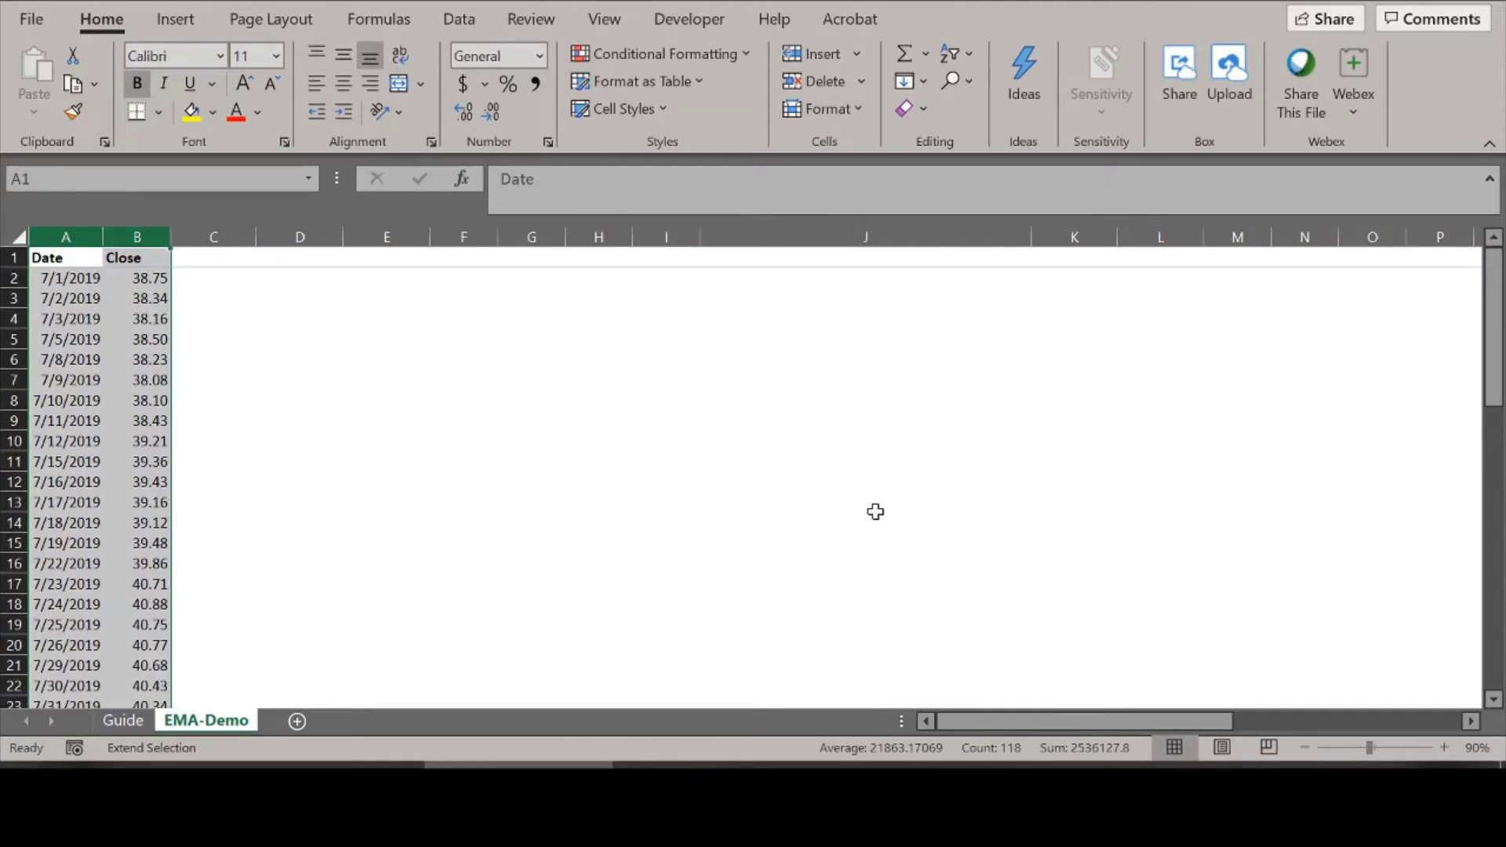
scroll(108, 487, "down", 12)
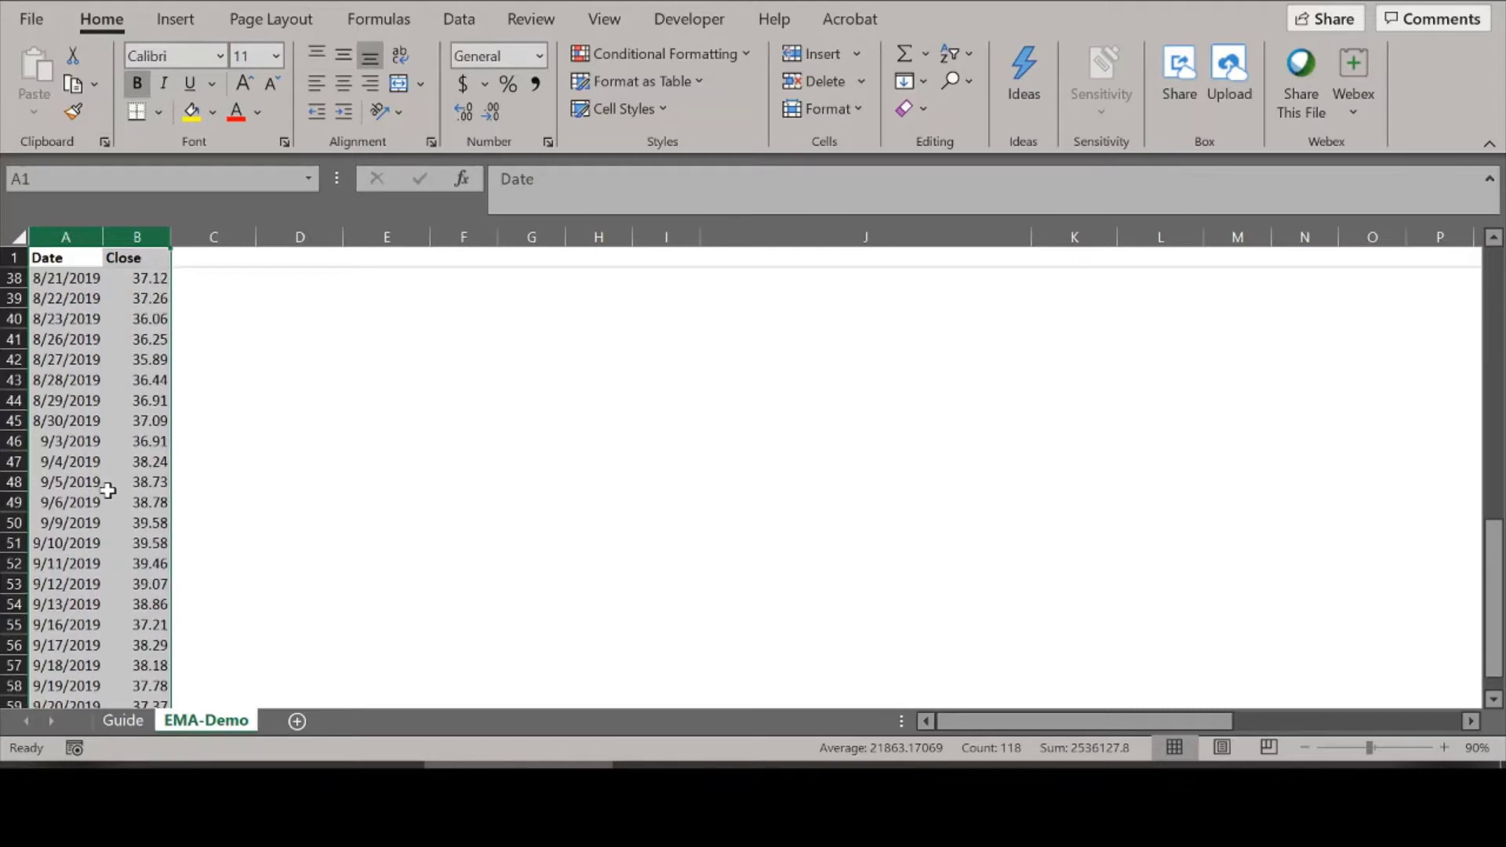
scroll(108, 490, "down", 4)
scroll(107, 487, "up", 16)
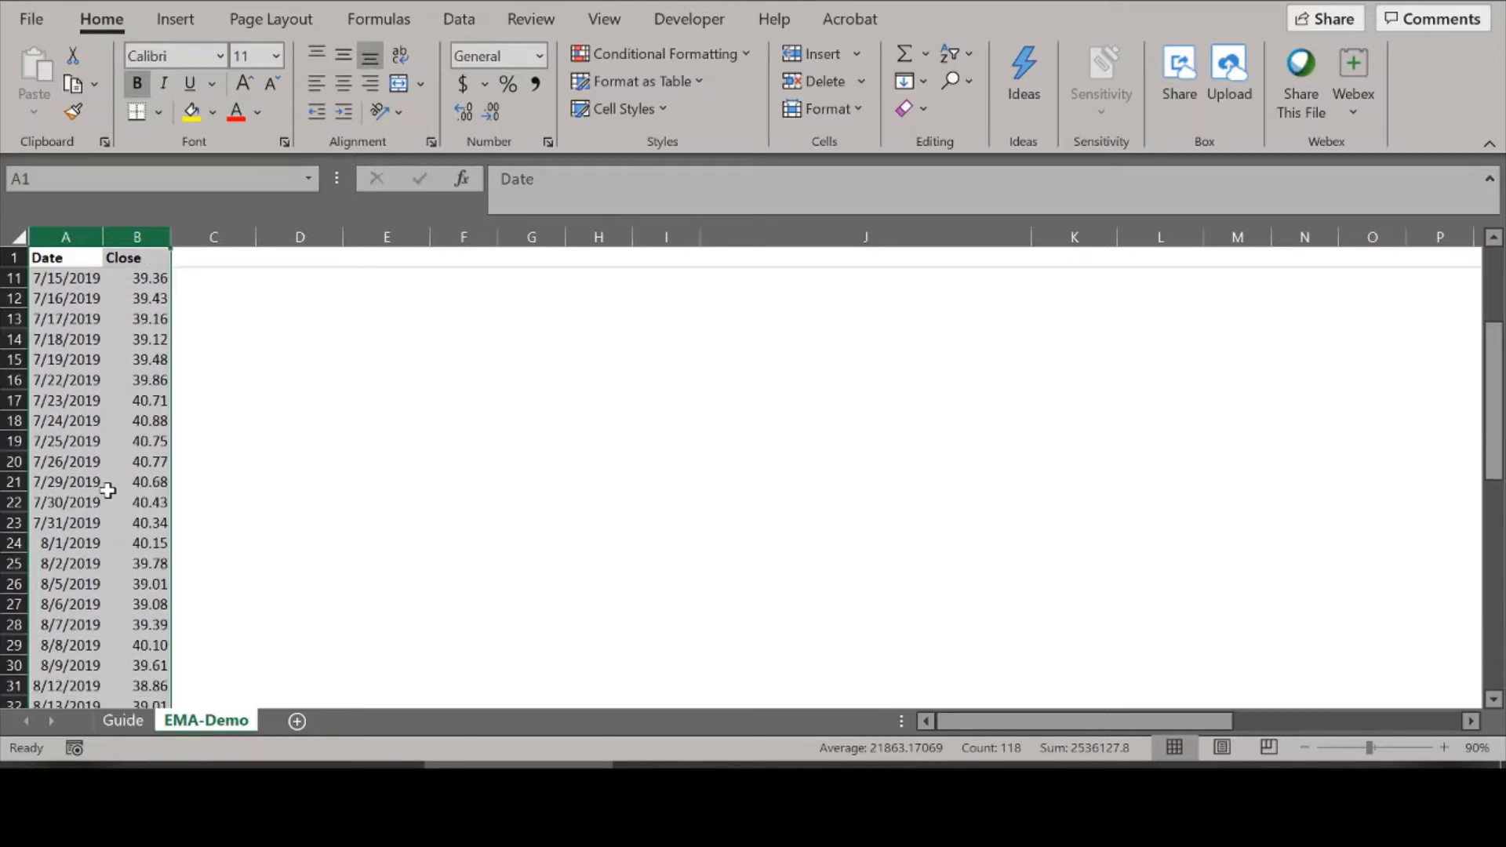
left_click(41, 342)
left_click(62, 252)
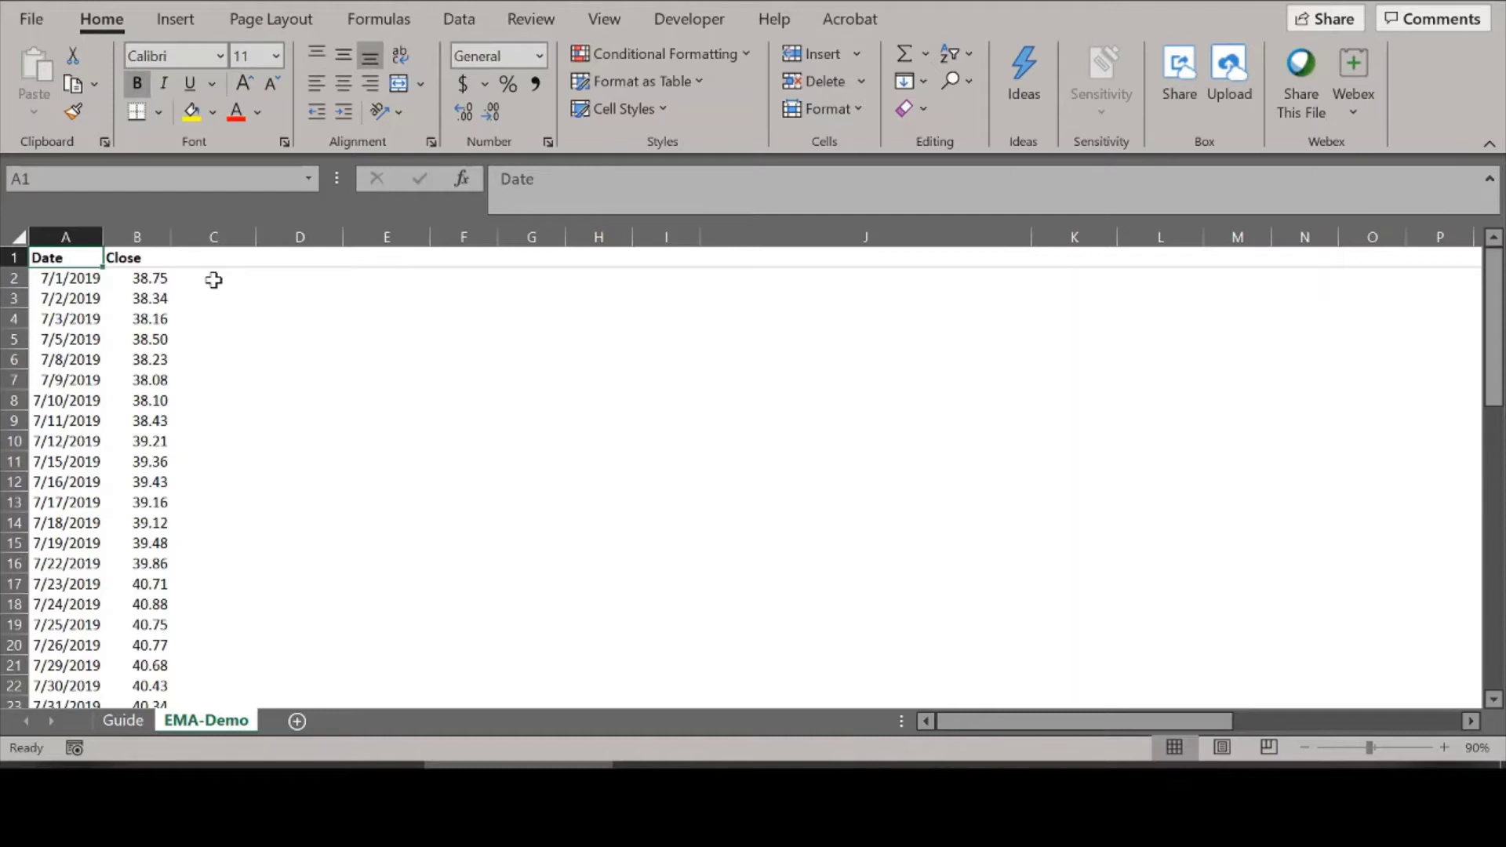
Enter headers '12-Day SMA' in C1 and '12-Day EMA' in D1, then select closing prices B2:B13.
left_click(245, 259)
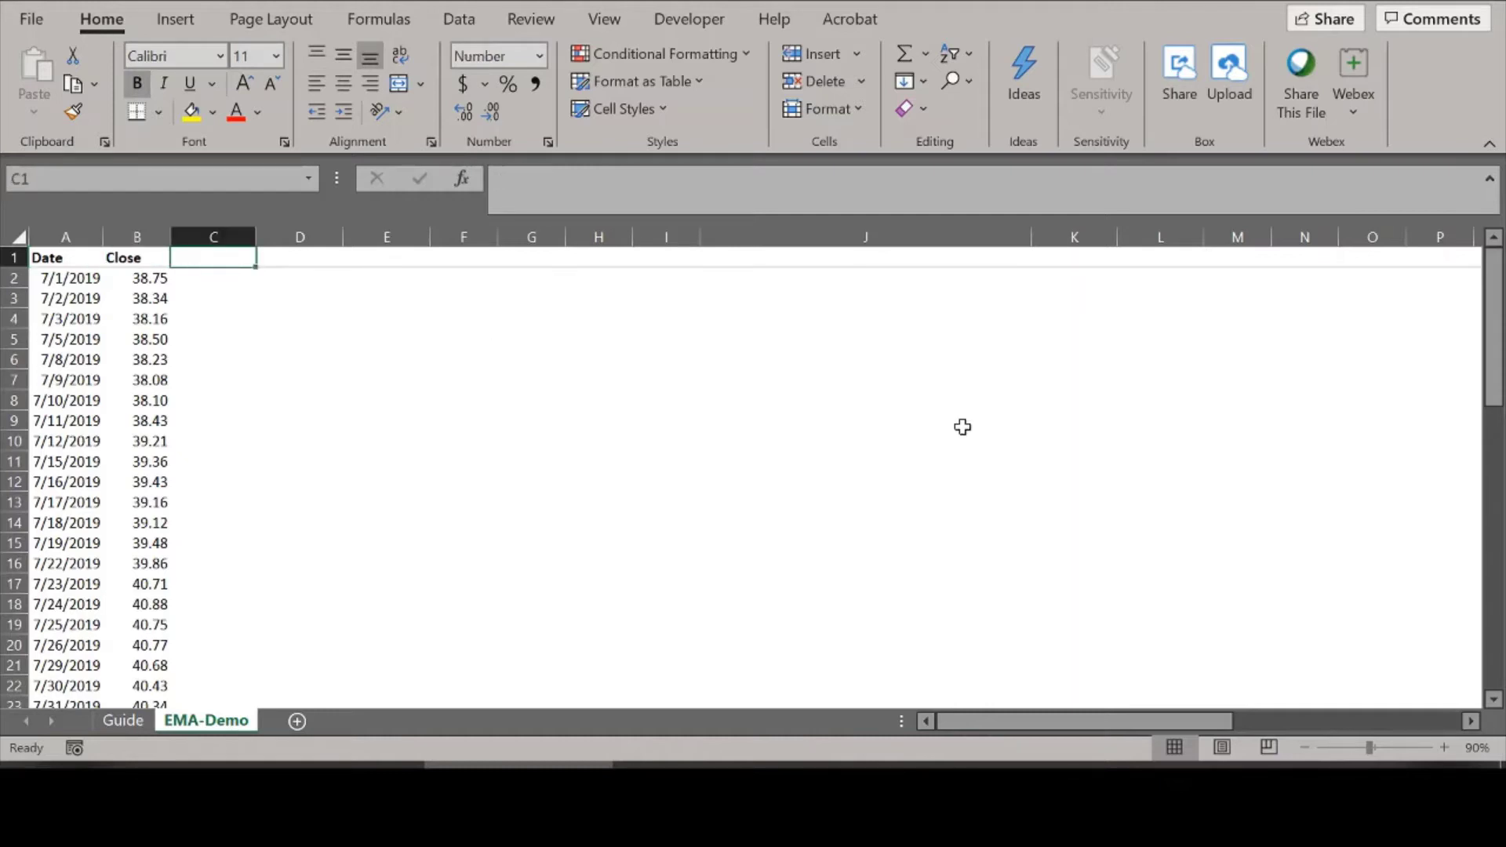
type("12-Day ")
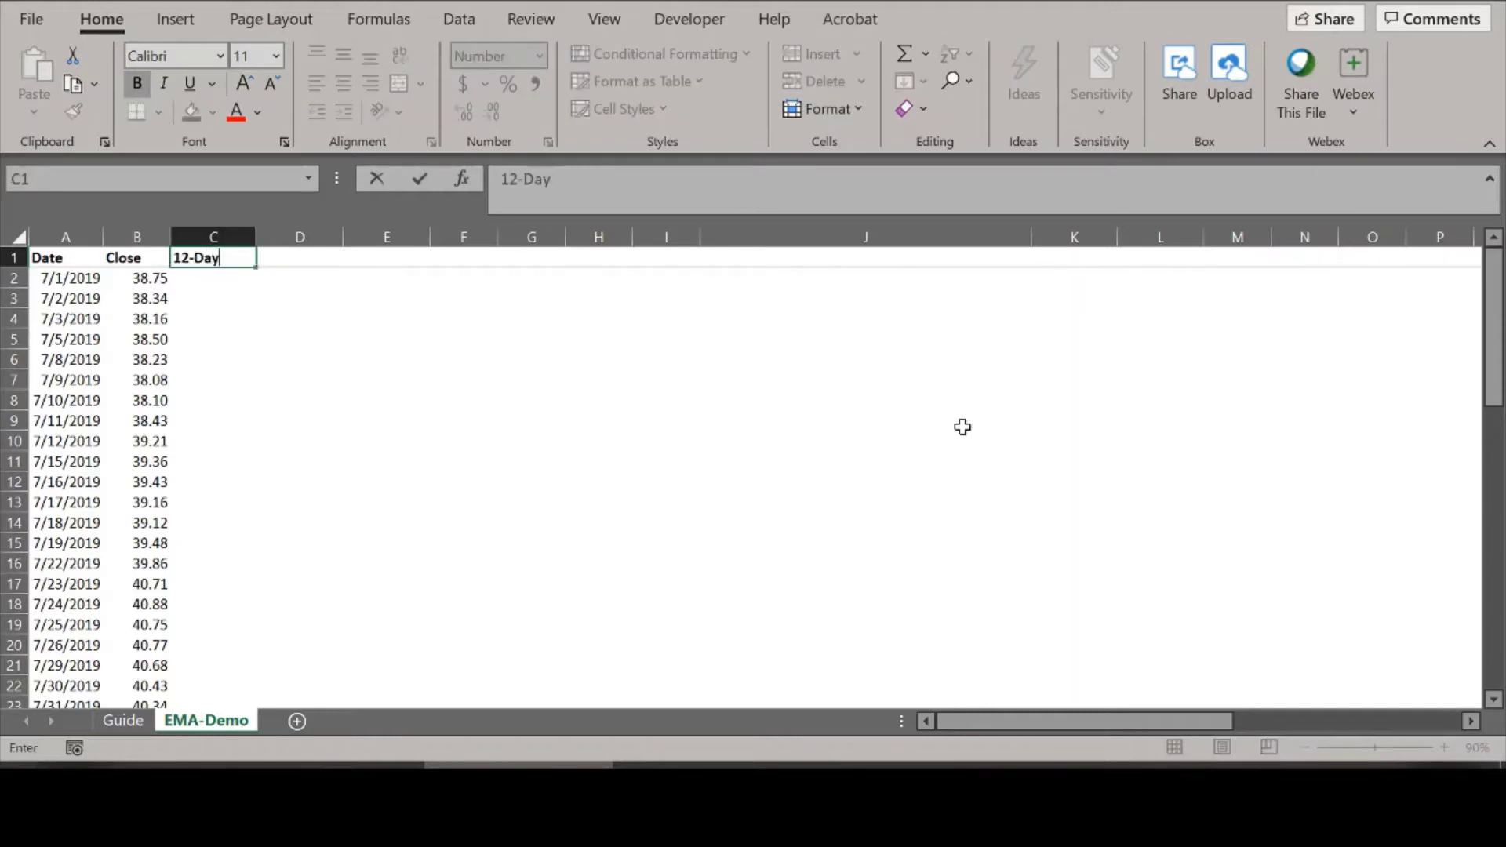
type("SMA")
key("Tab")
type("12-Day EMA")
key("Return")
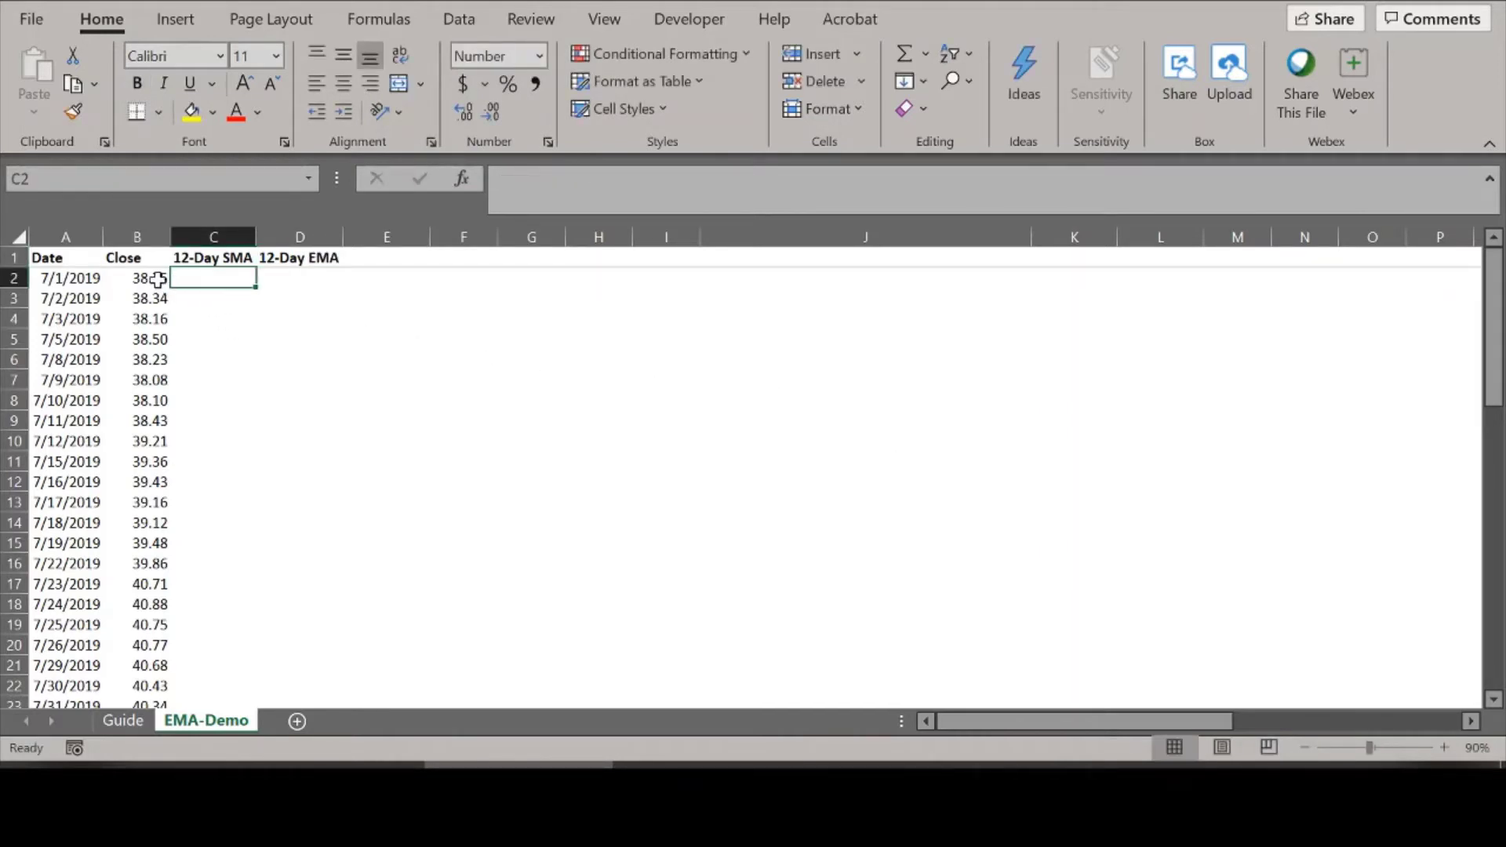
left_click_drag(157, 279, 164, 502)
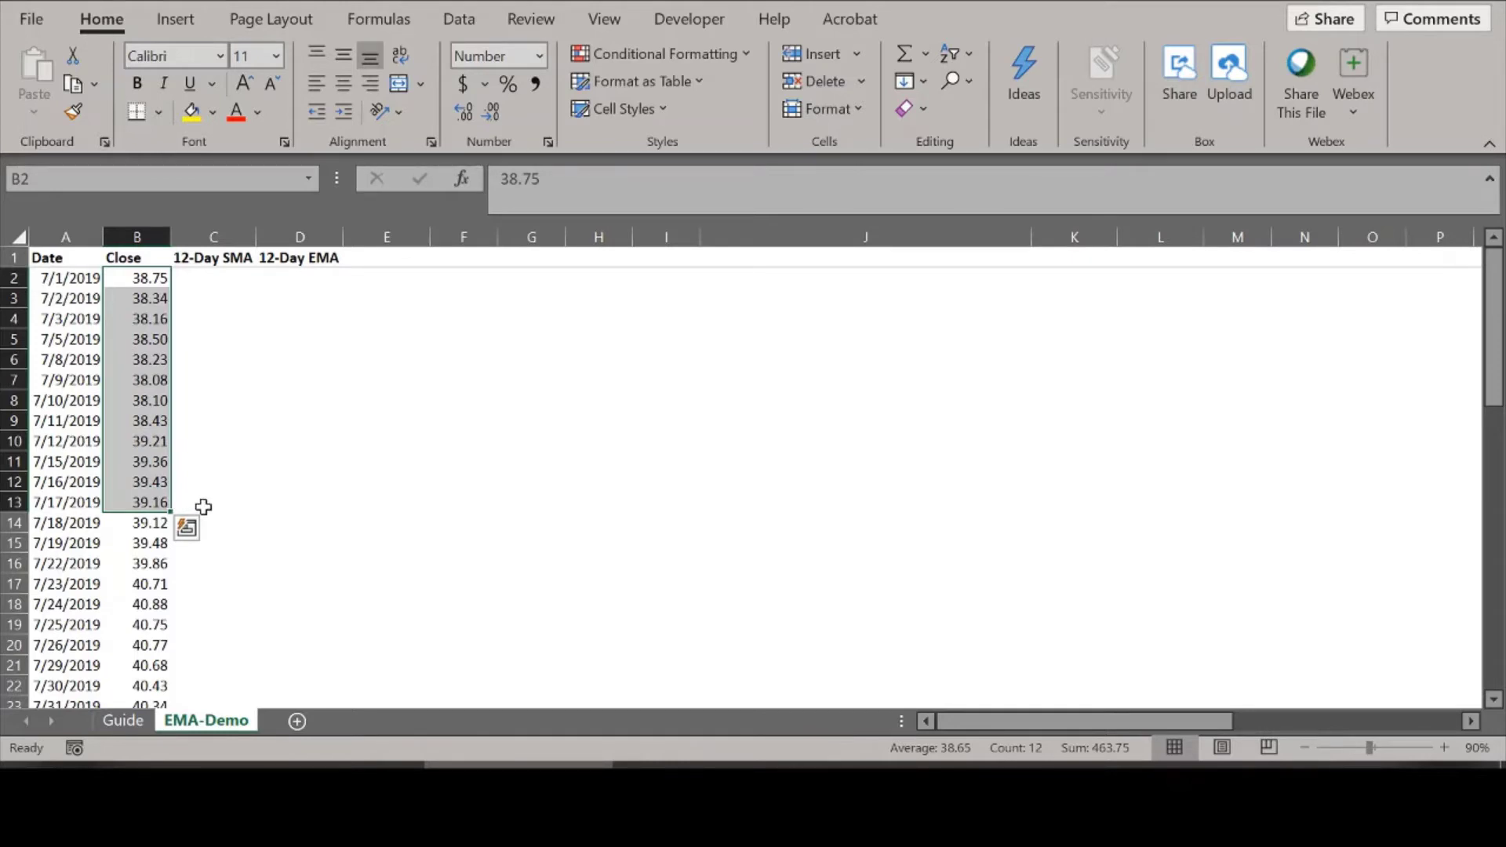
Enter =AVERAGE(B2:B13) in C13 as the first 12-day SMA.
left_click(203, 506)
type("=a")
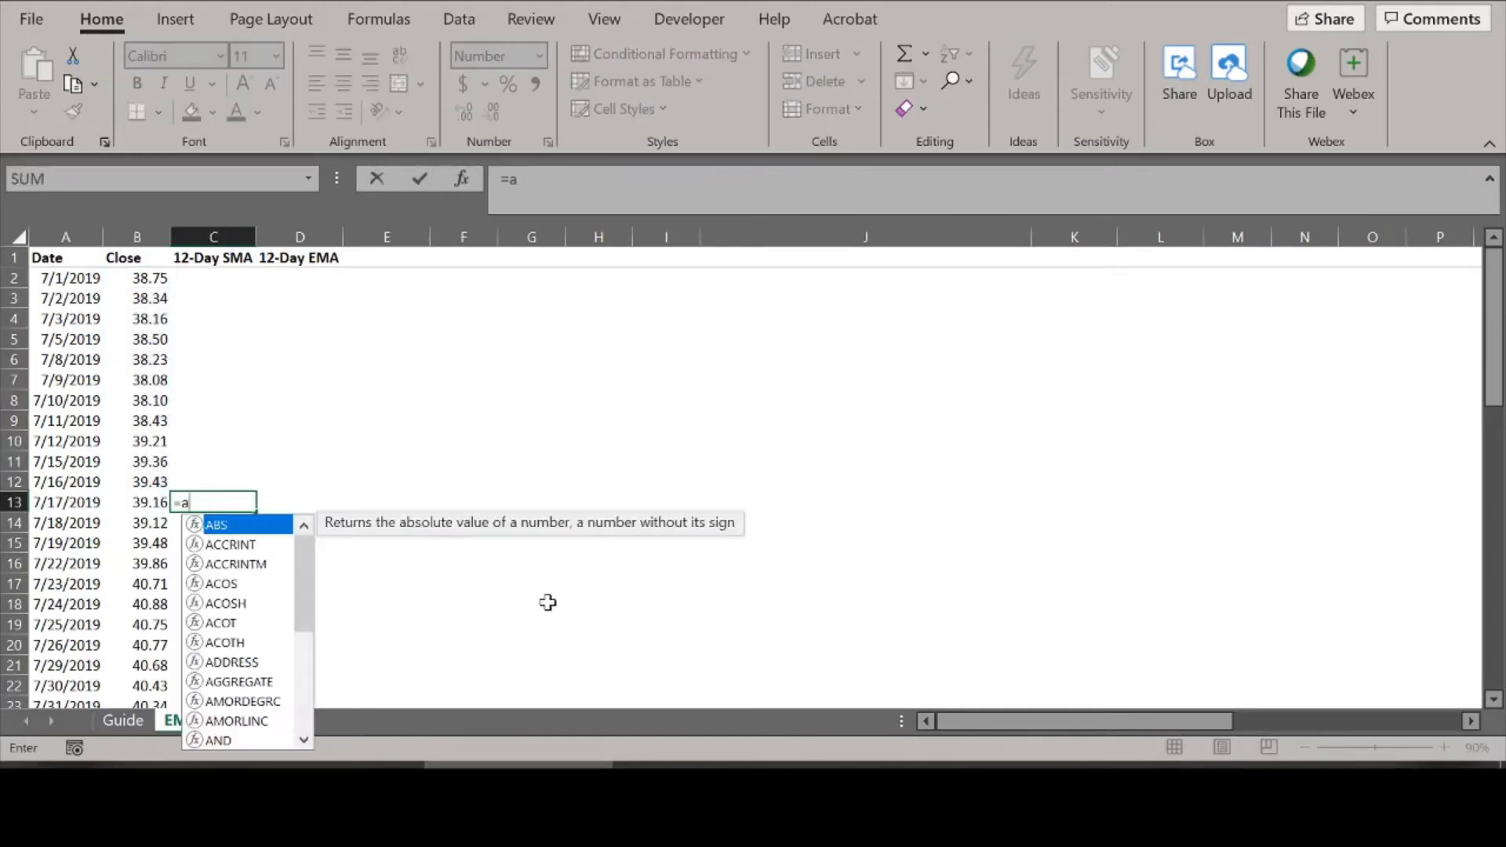
type("verage(")
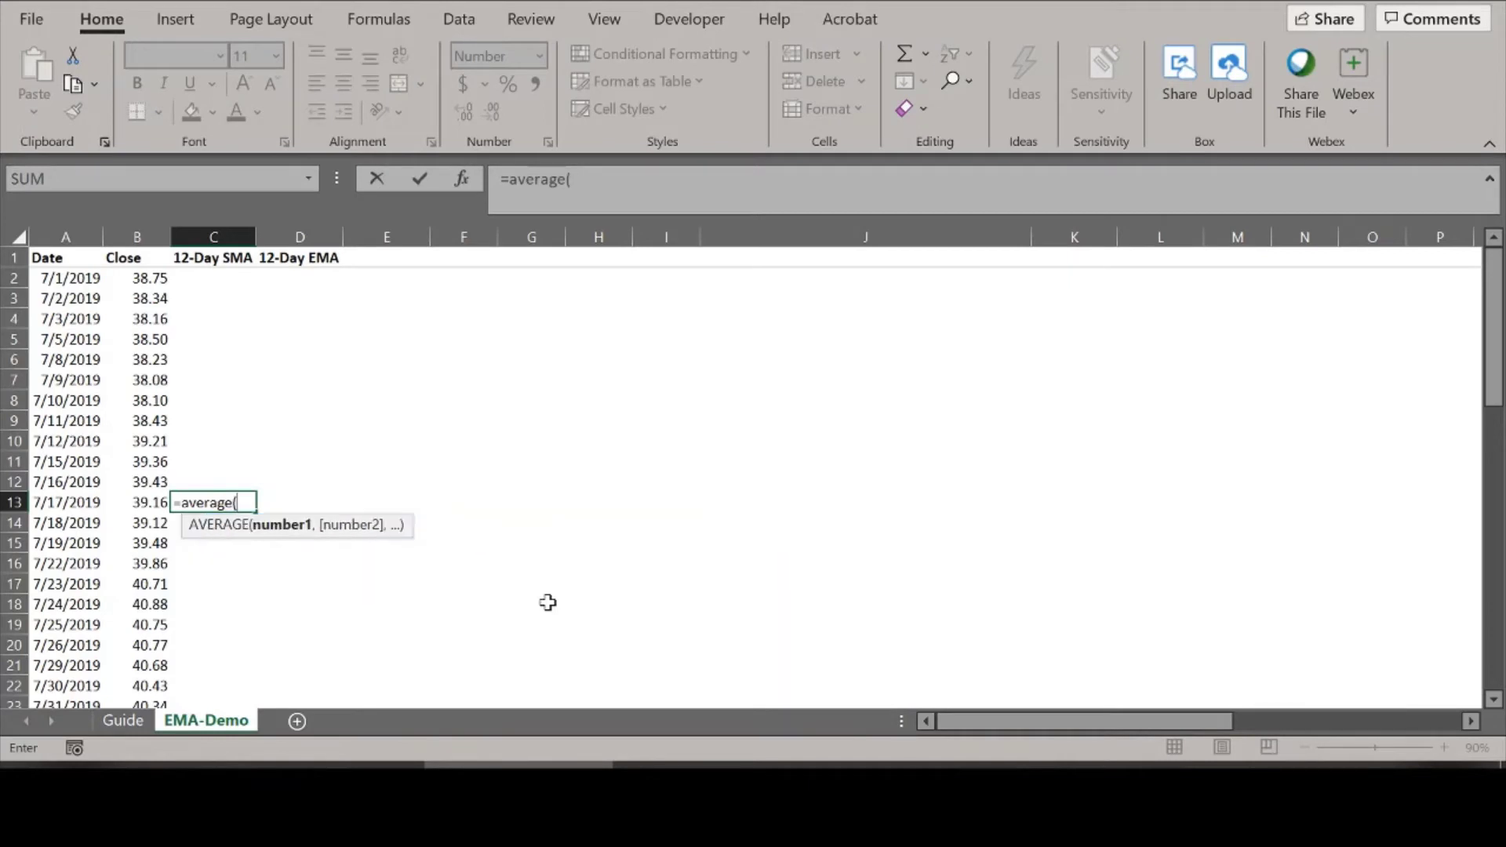
left_click_drag(165, 281, 154, 506)
type(")")
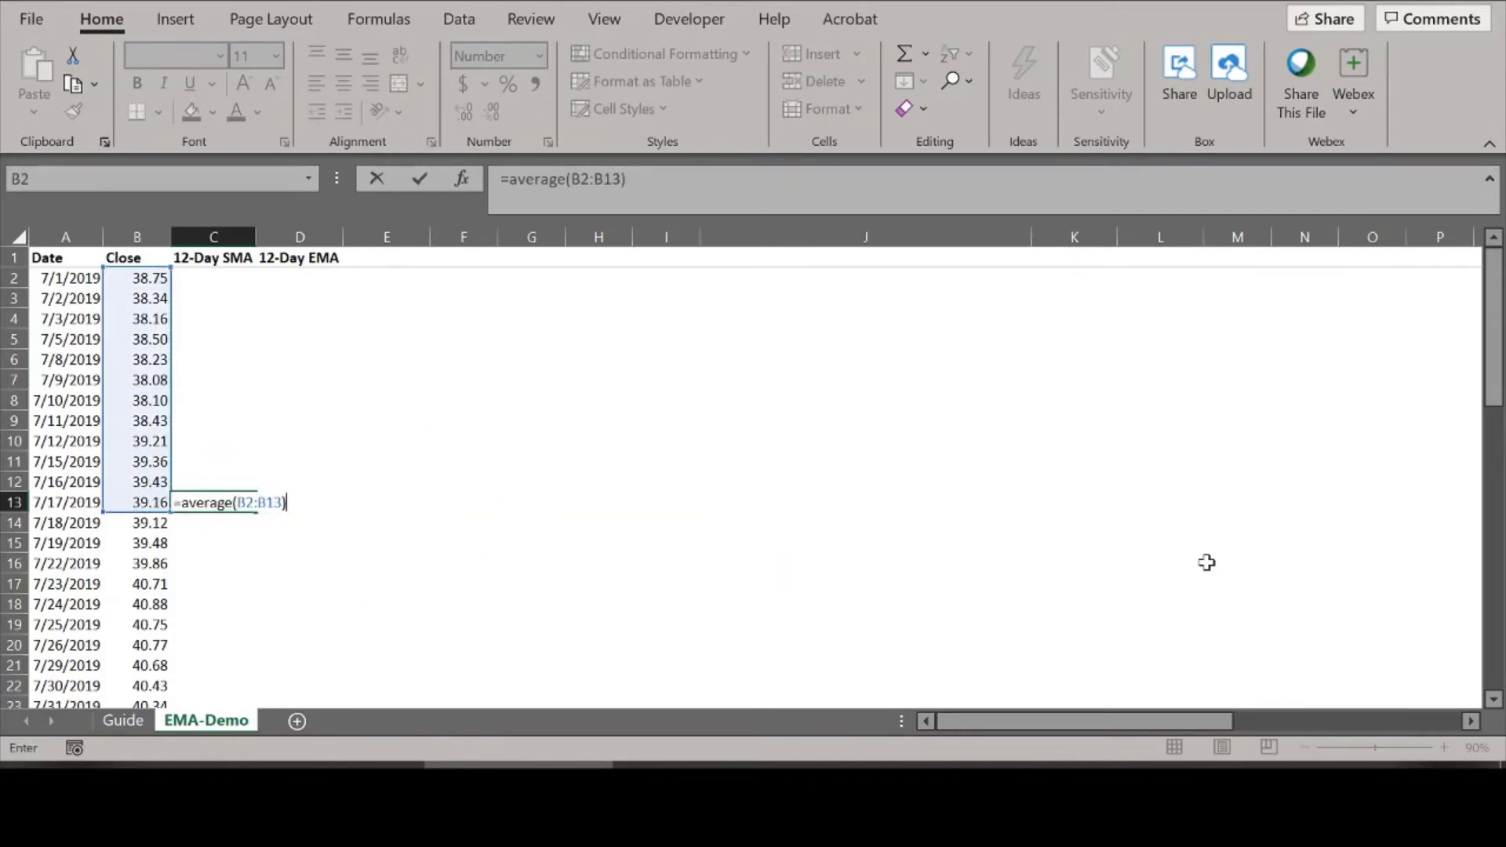
key("Return")
Fill the C13 SMA formula down column C to row 59 and check the results.
left_click(238, 499)
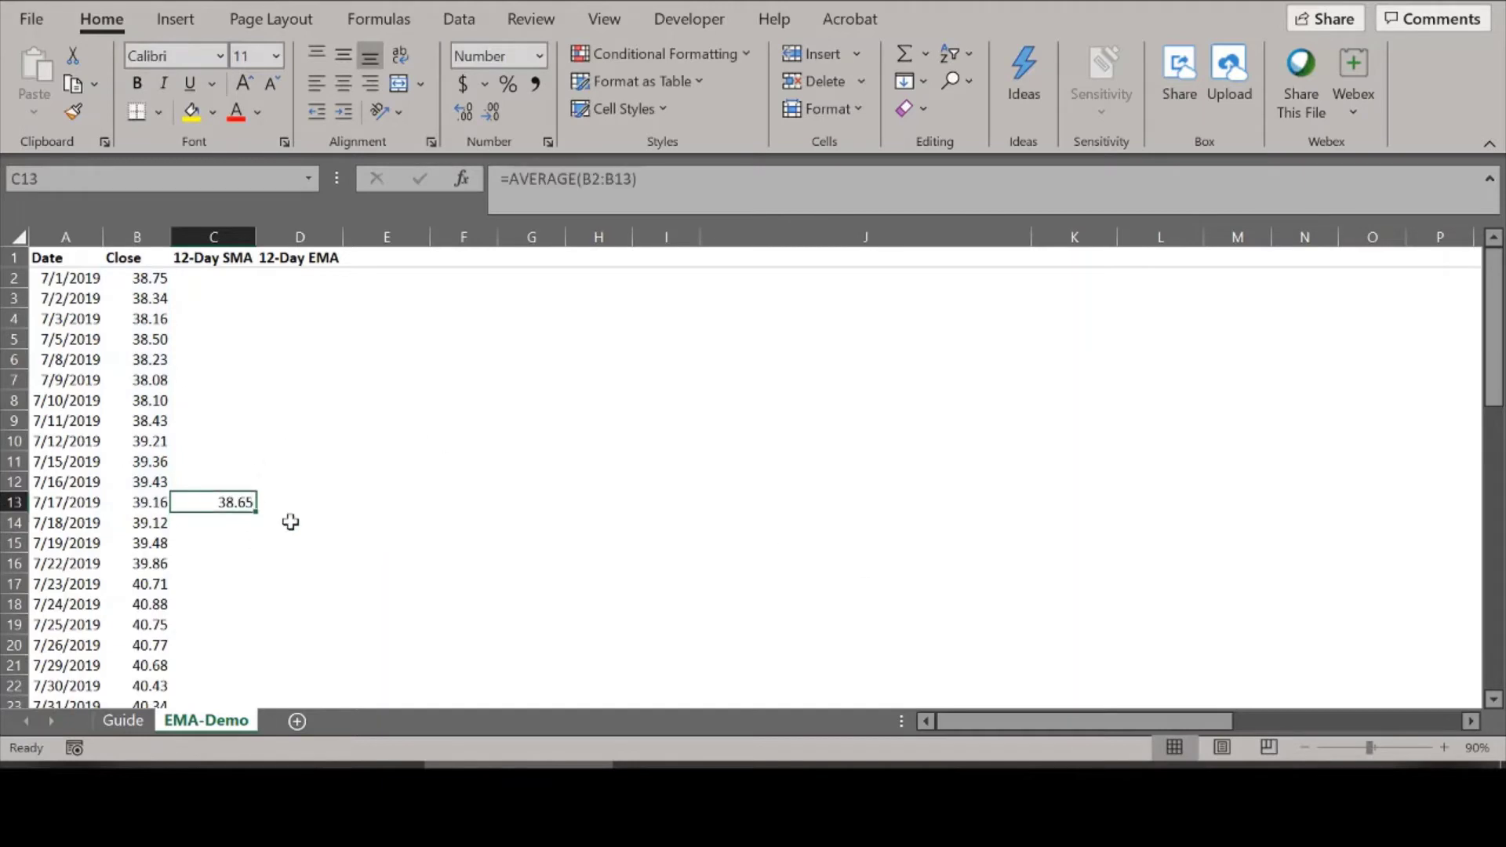
double_click(256, 512)
scroll(379, 533, "down", 5)
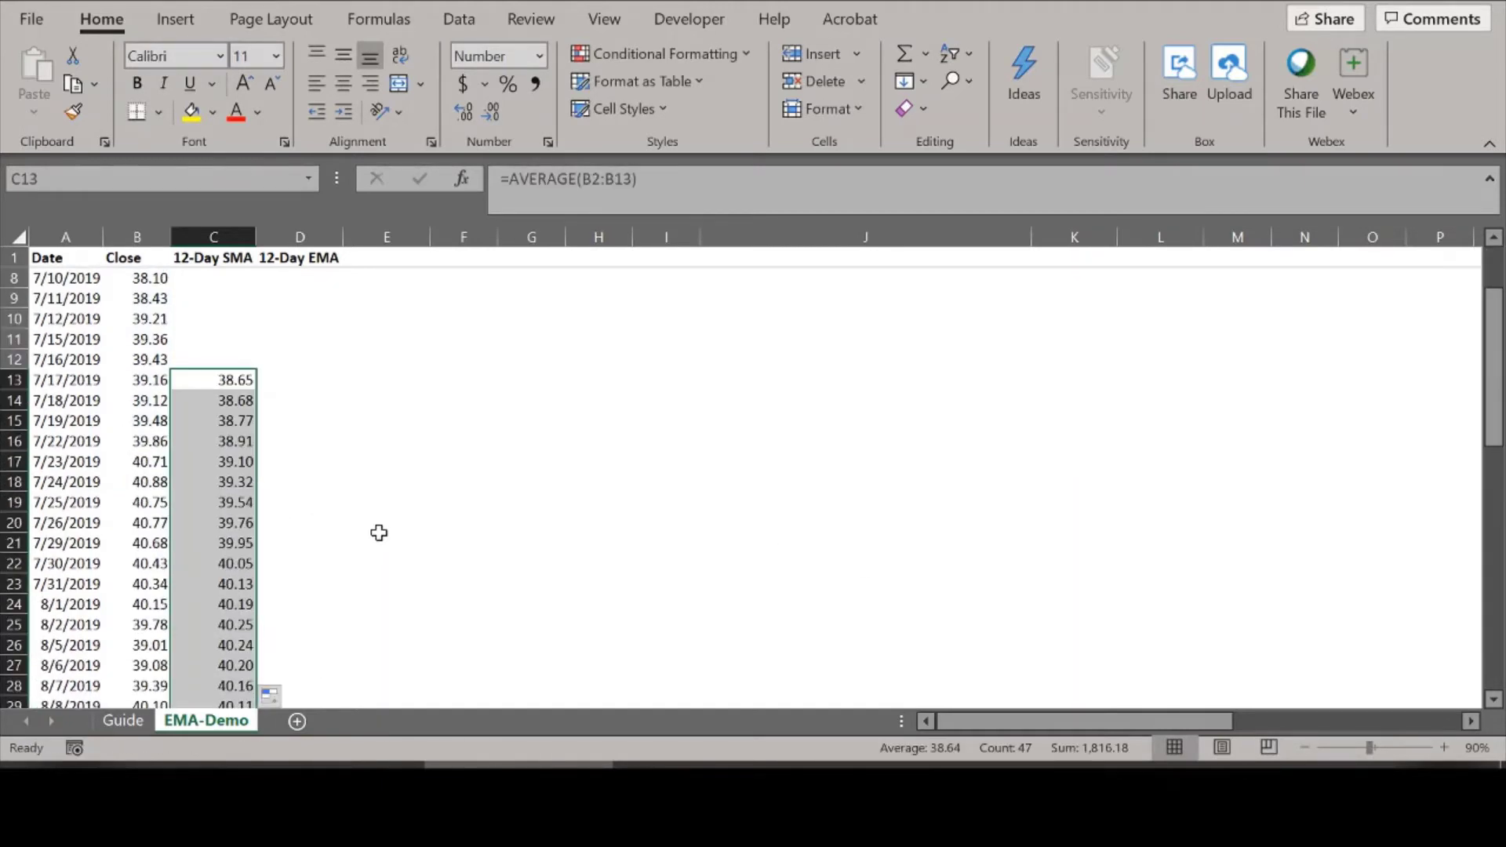
scroll(379, 533, "down", 10)
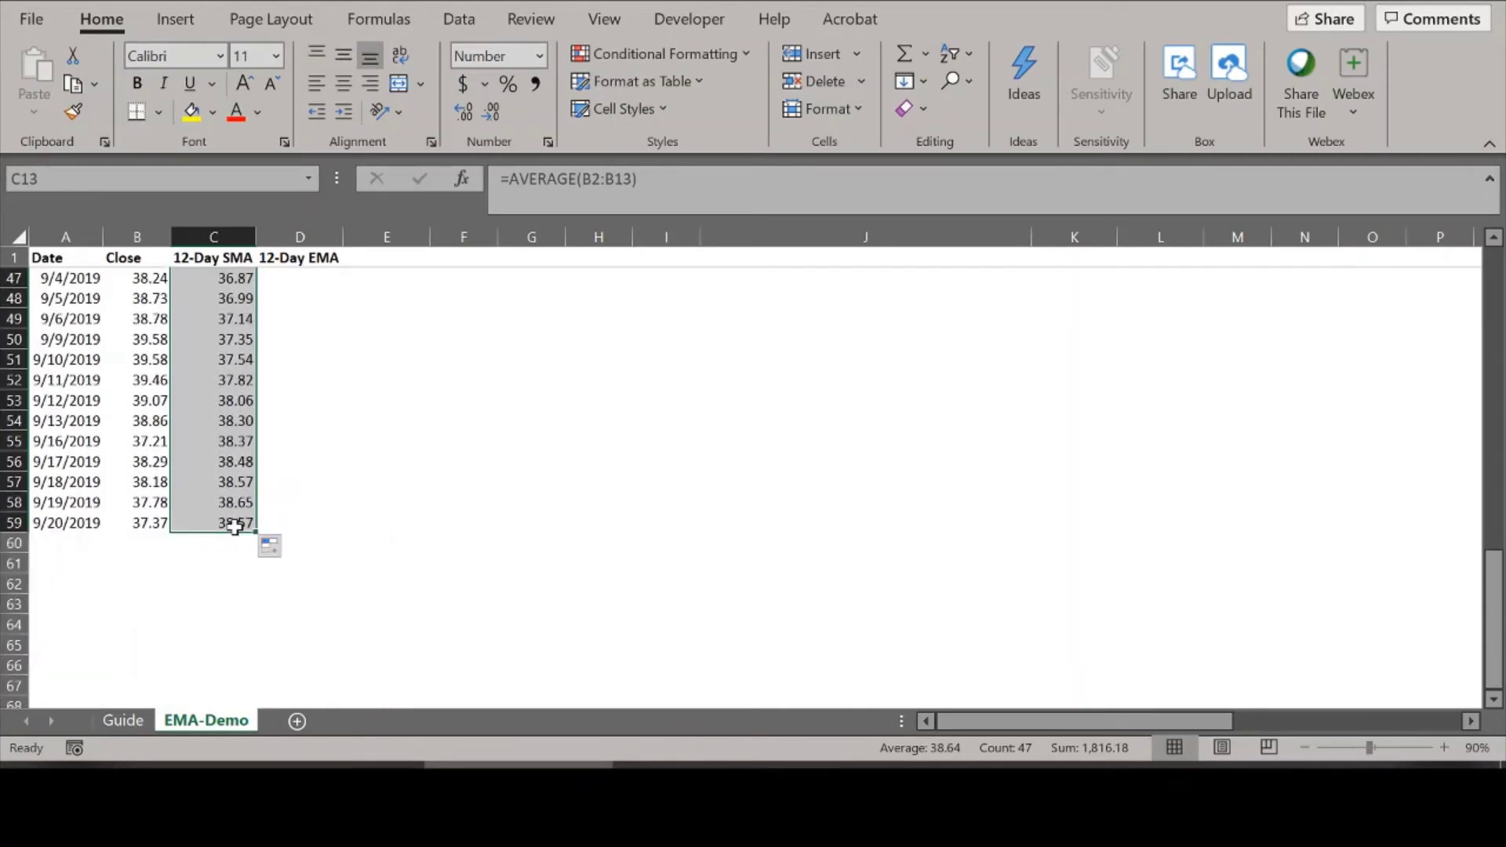
scroll(350, 509, "up", 15)
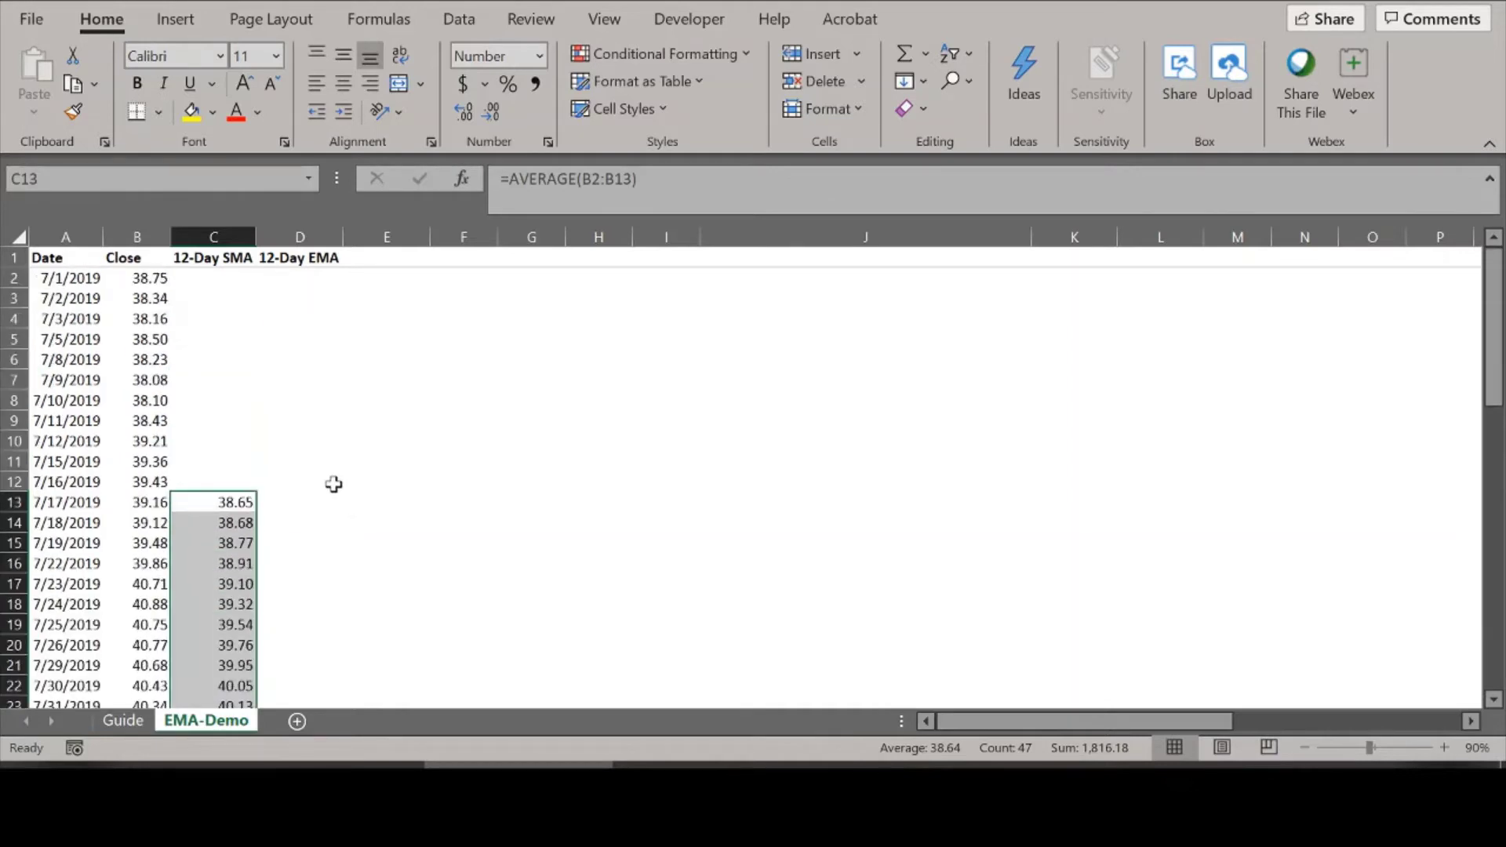
left_click(276, 504)
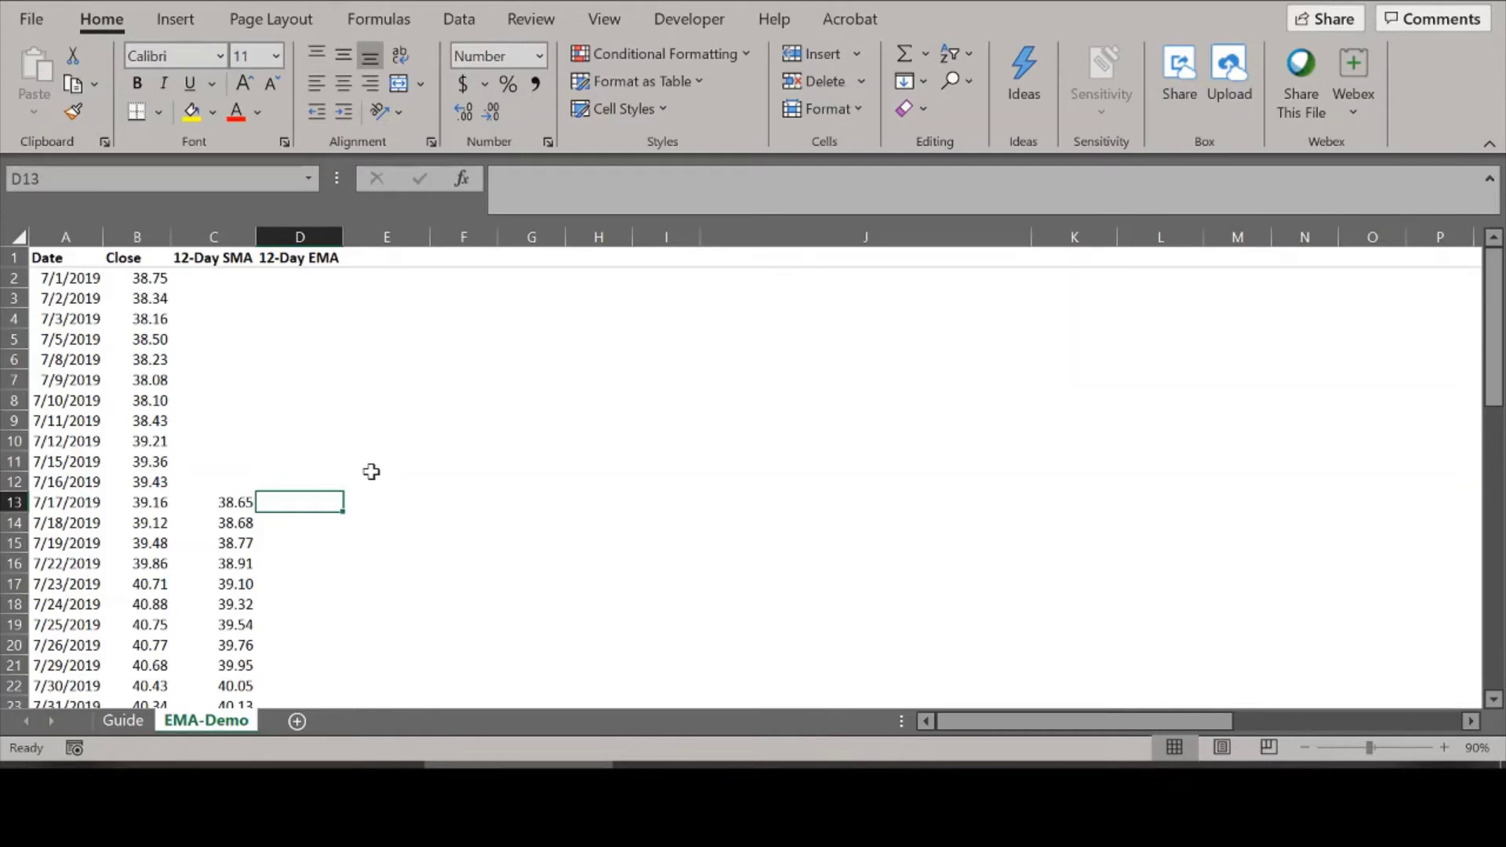
Label J1 'Weight Multiplier or Smoothing Constant (K)'.
left_click(865, 257)
key("F8")
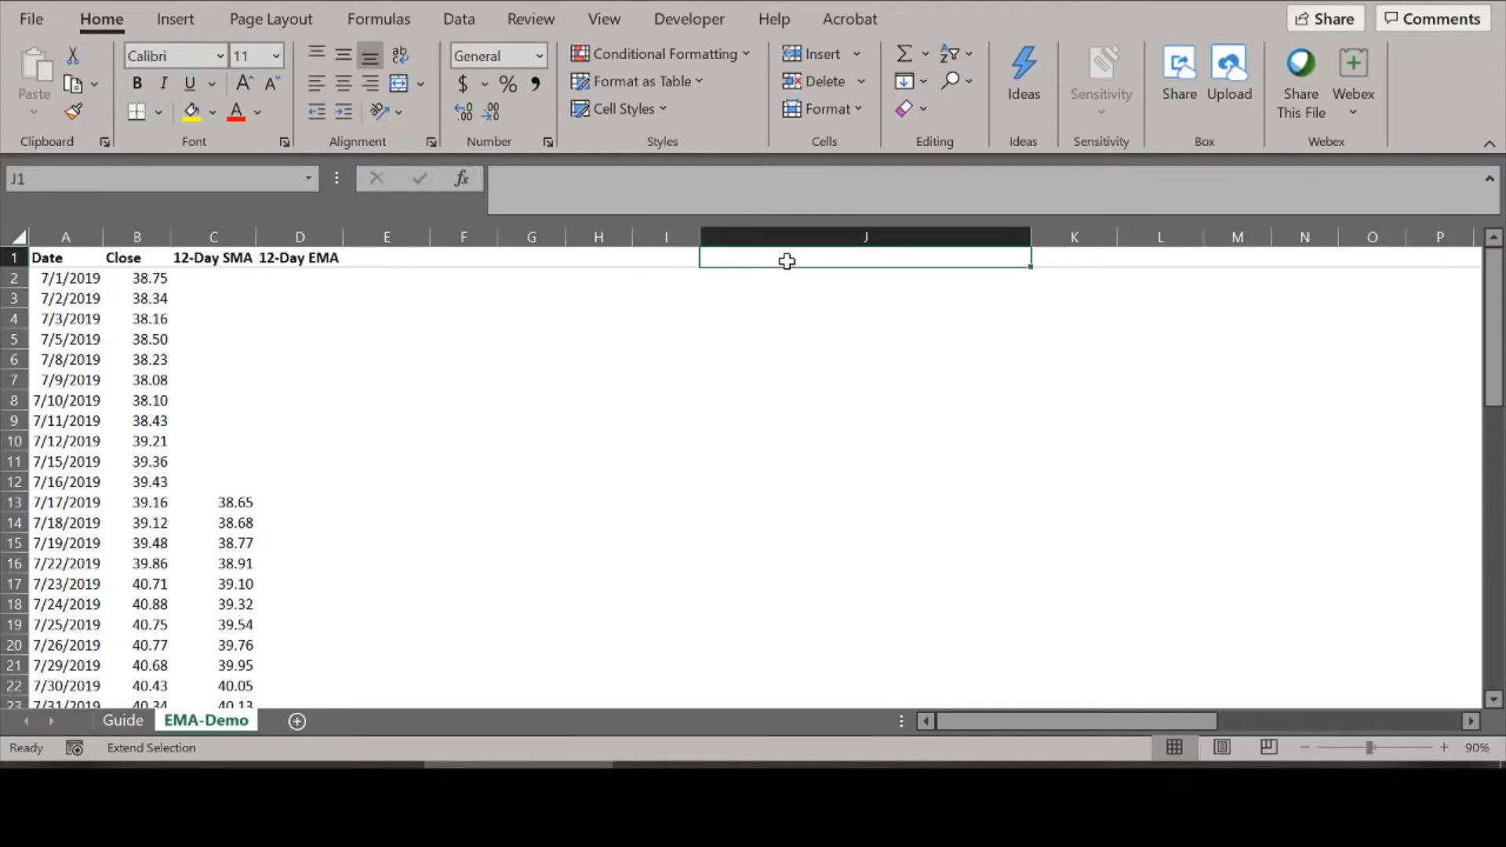
type("12")
key("BackSpace")
key("BackSpace")
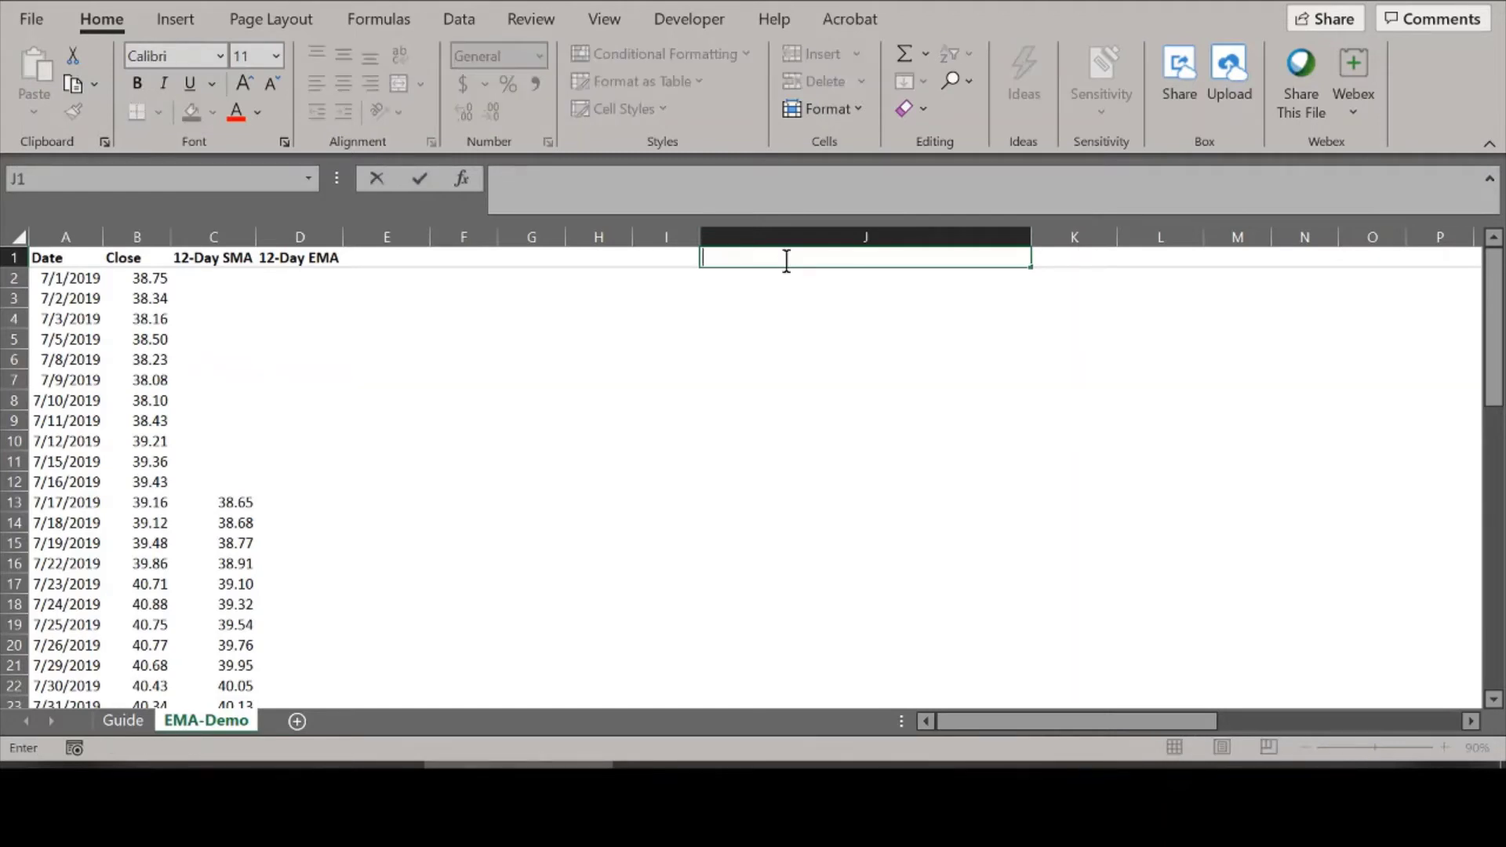
type("Weight Multiplier ")
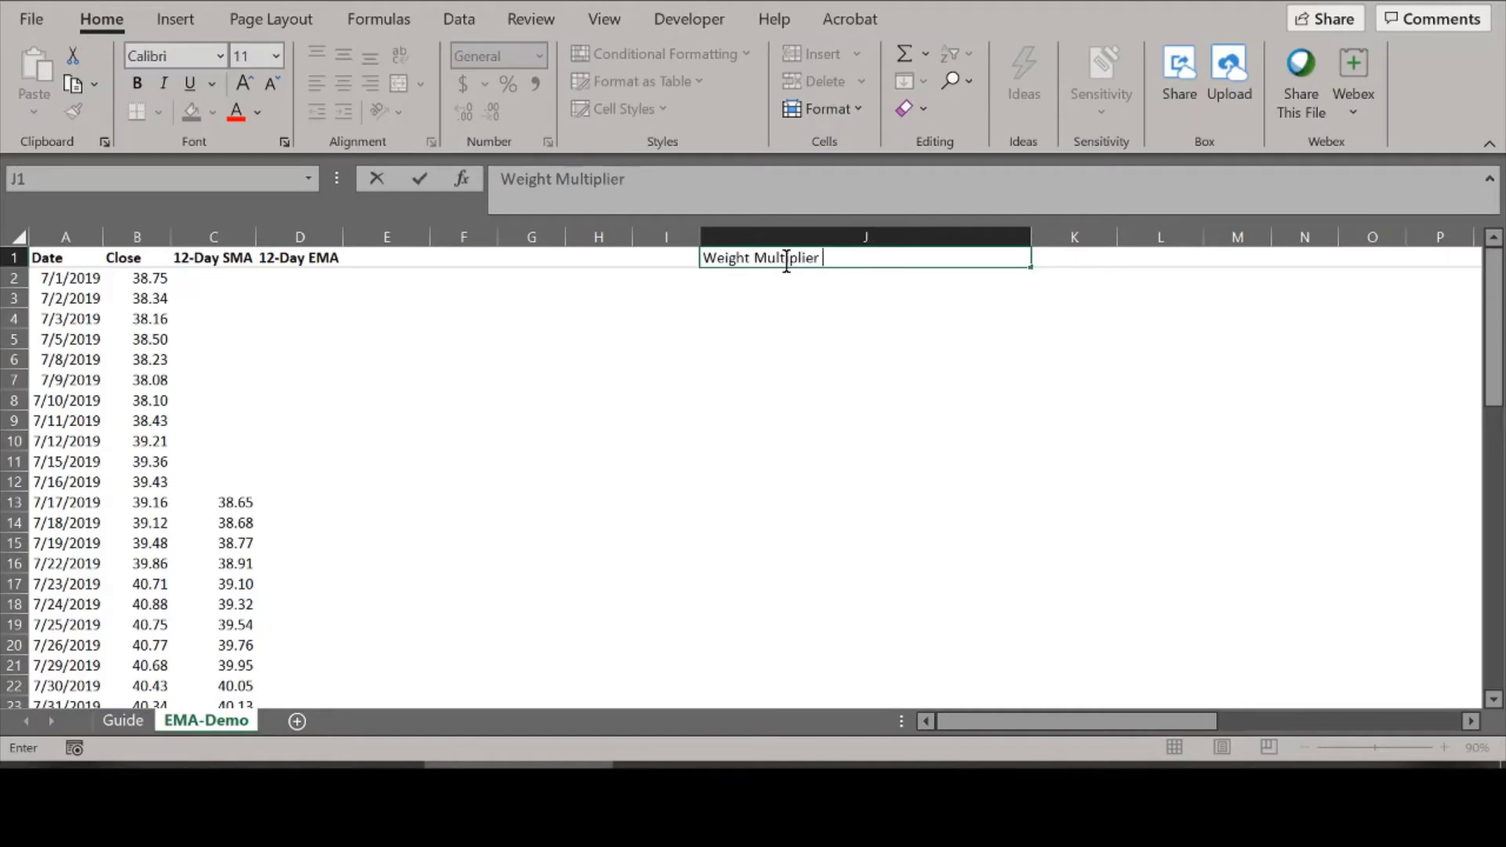
type("or Smoothi")
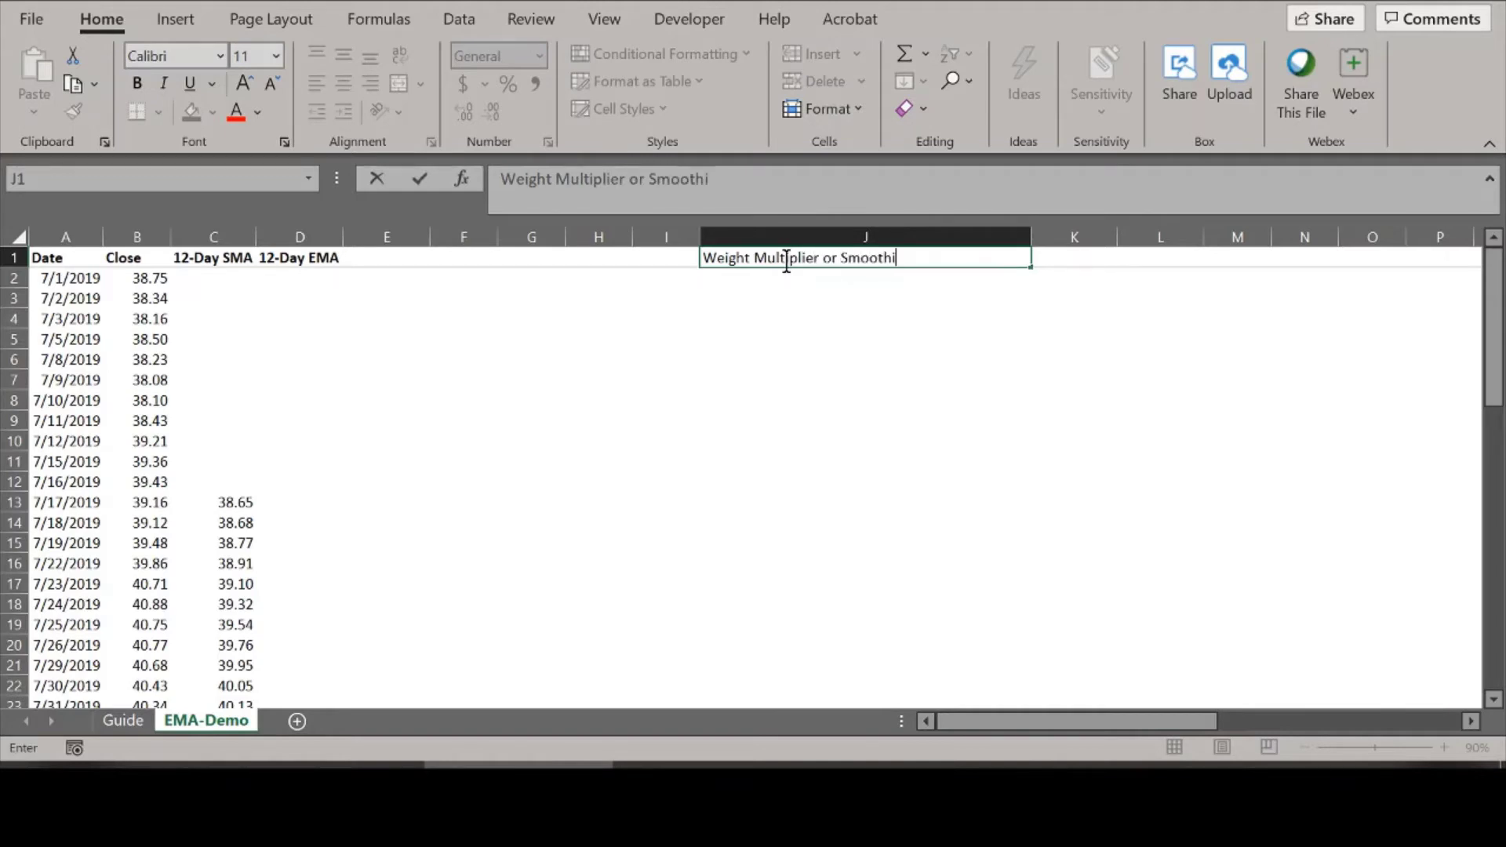
type("ng Constant")
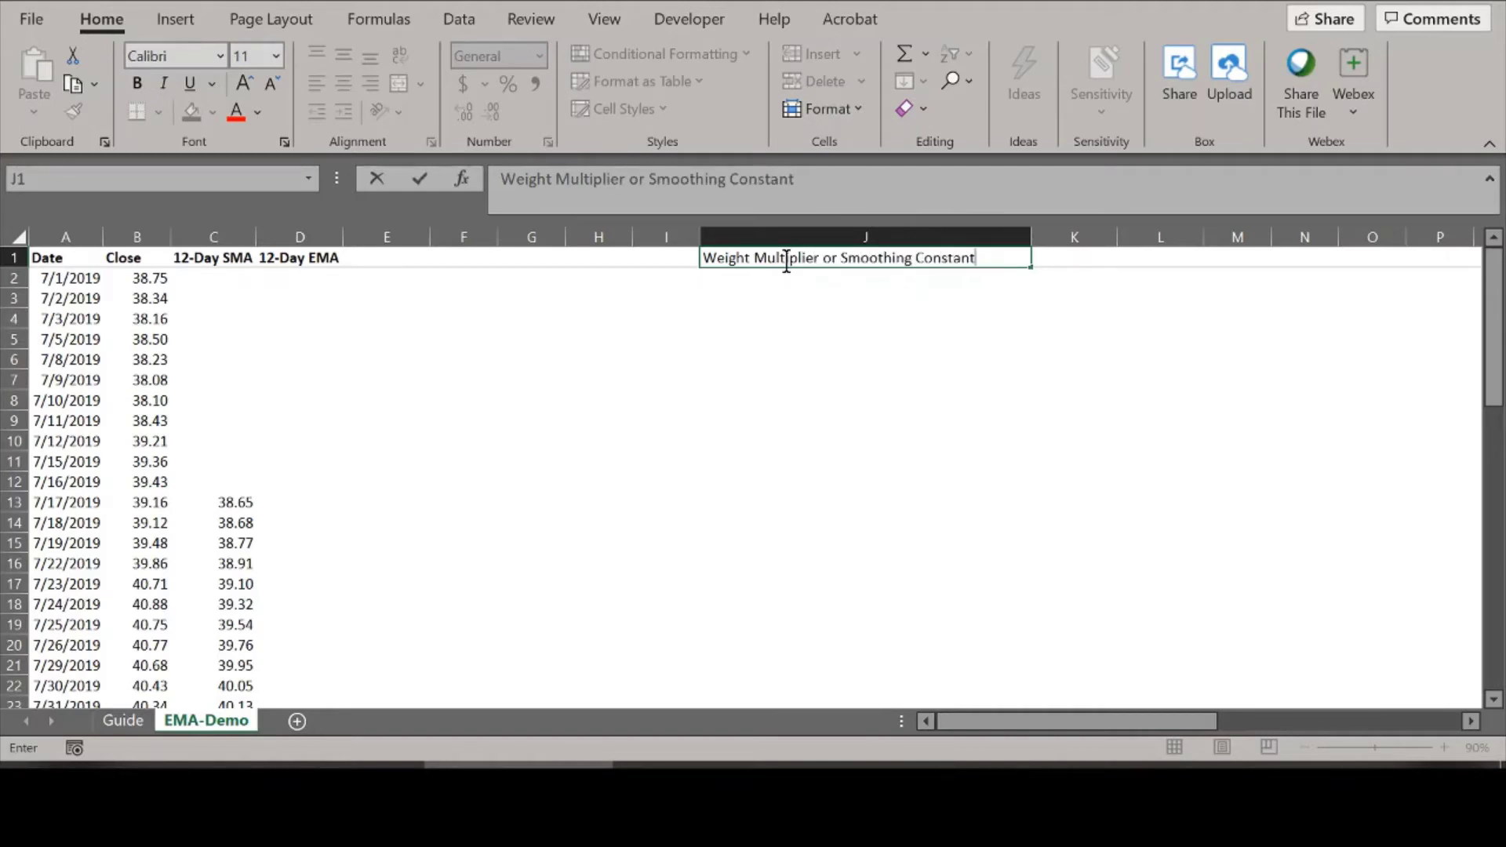
type(" (K)")
key("Tab")
Head K1 and L1 as '12-Day K' and '26-Day K', replacing the EMA wording.
type("12-")
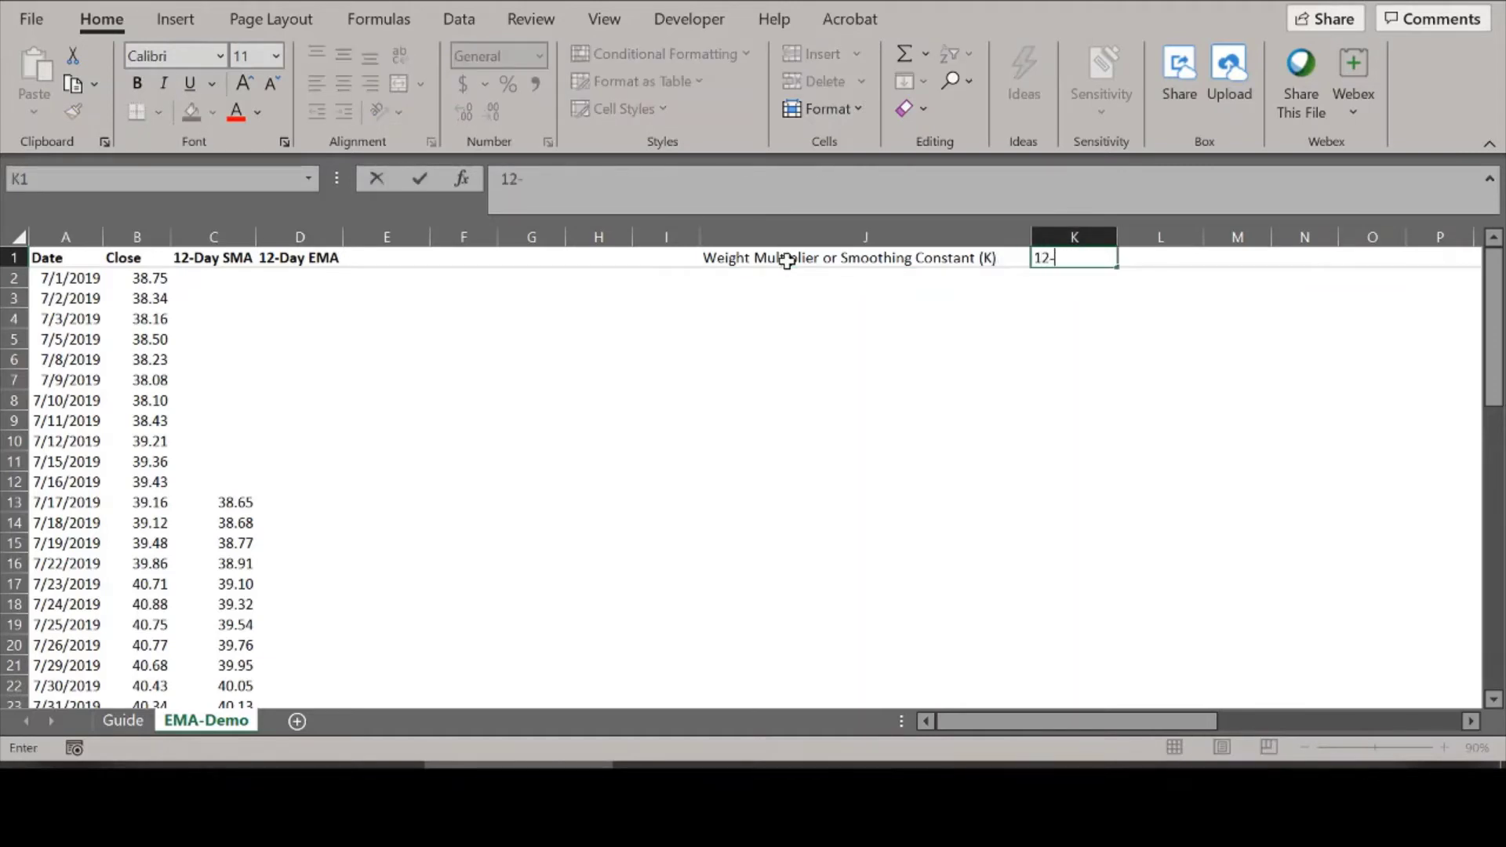
type("Day EMA")
key("Tab")
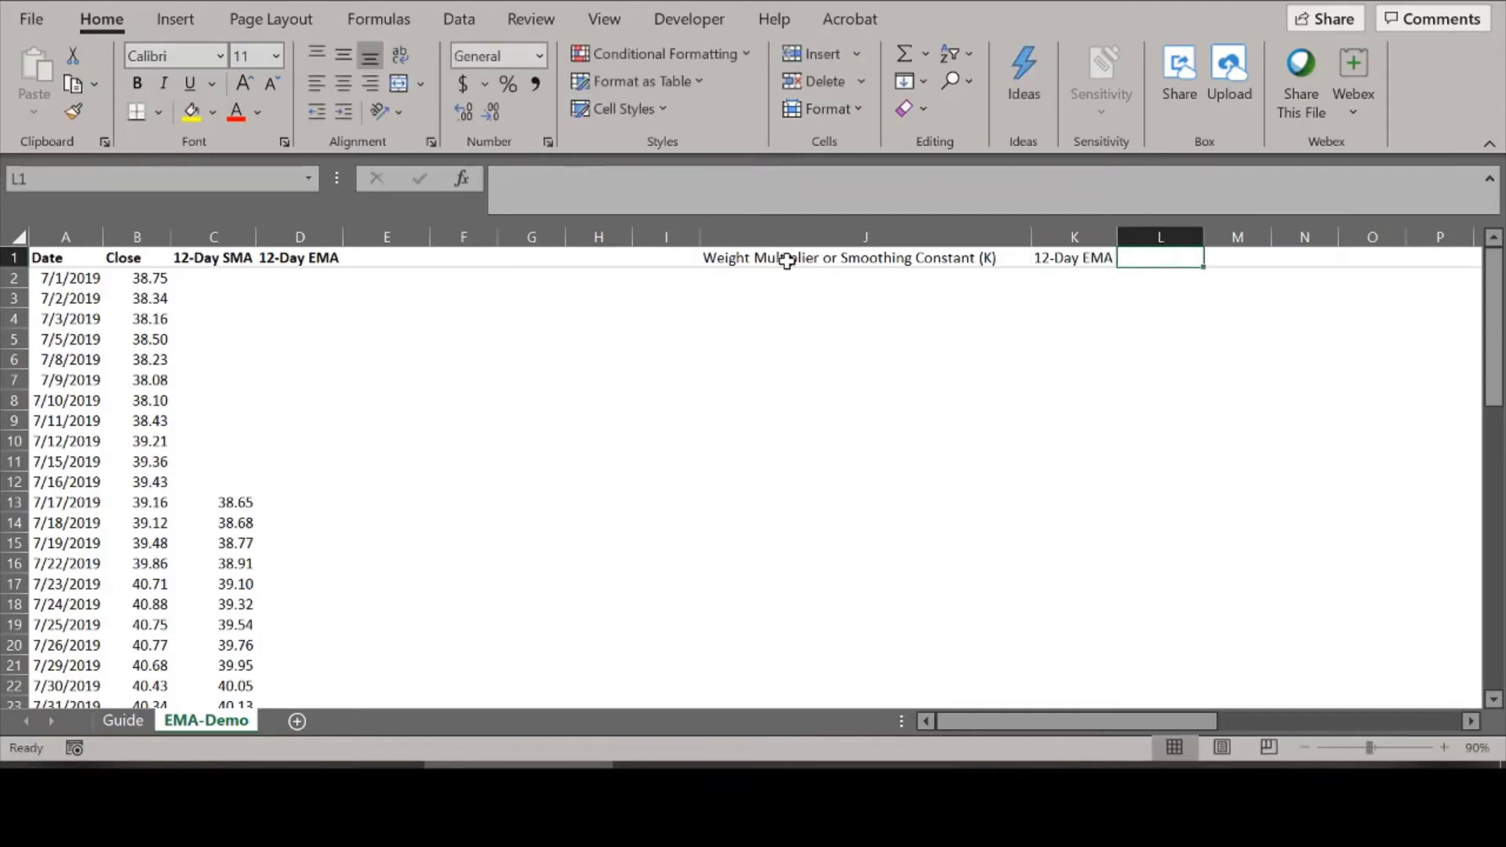
type("26-")
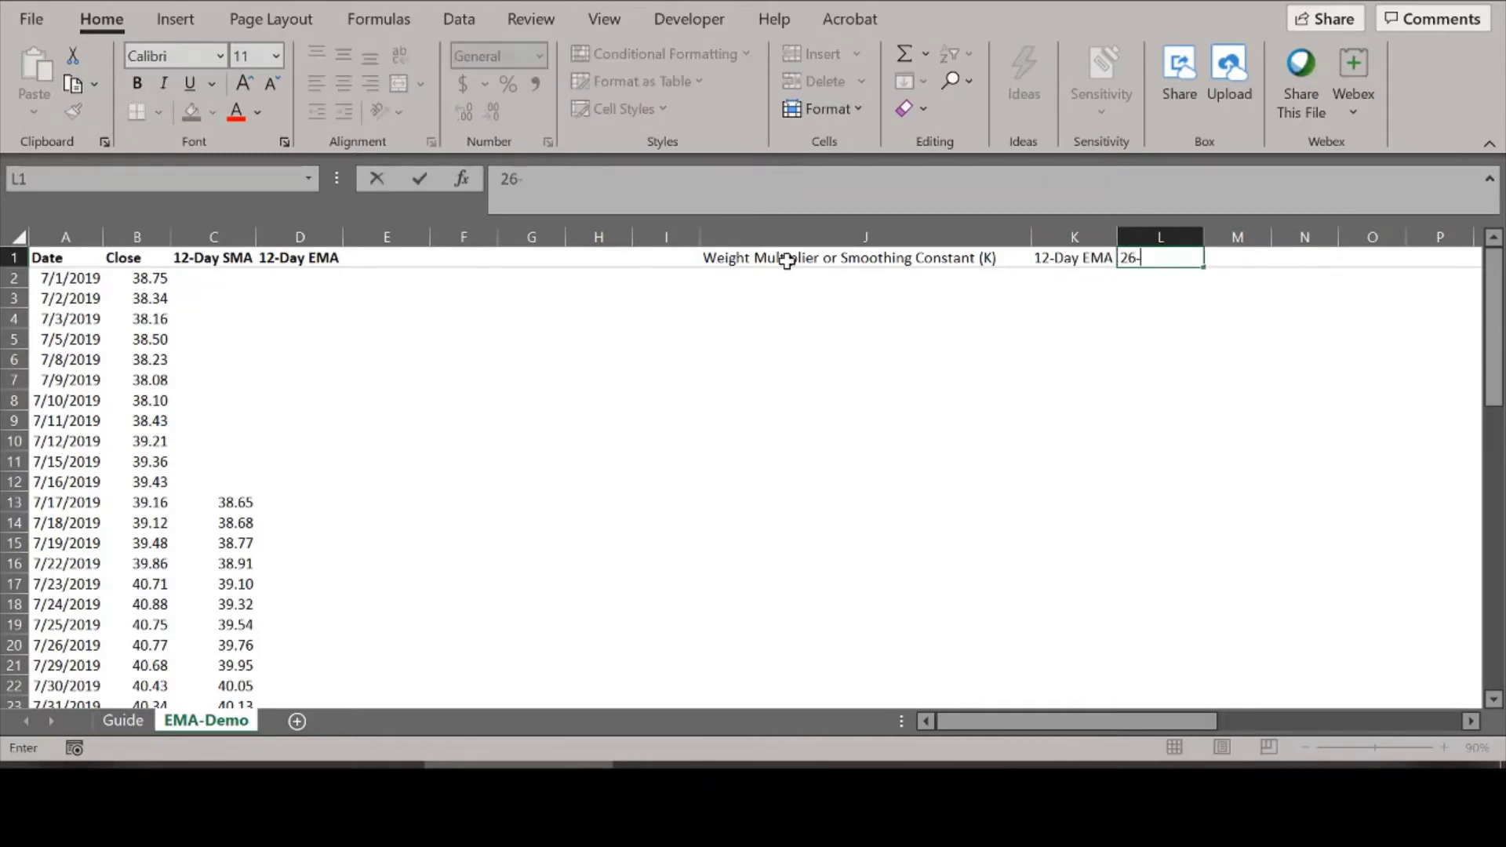
type("Day EMA")
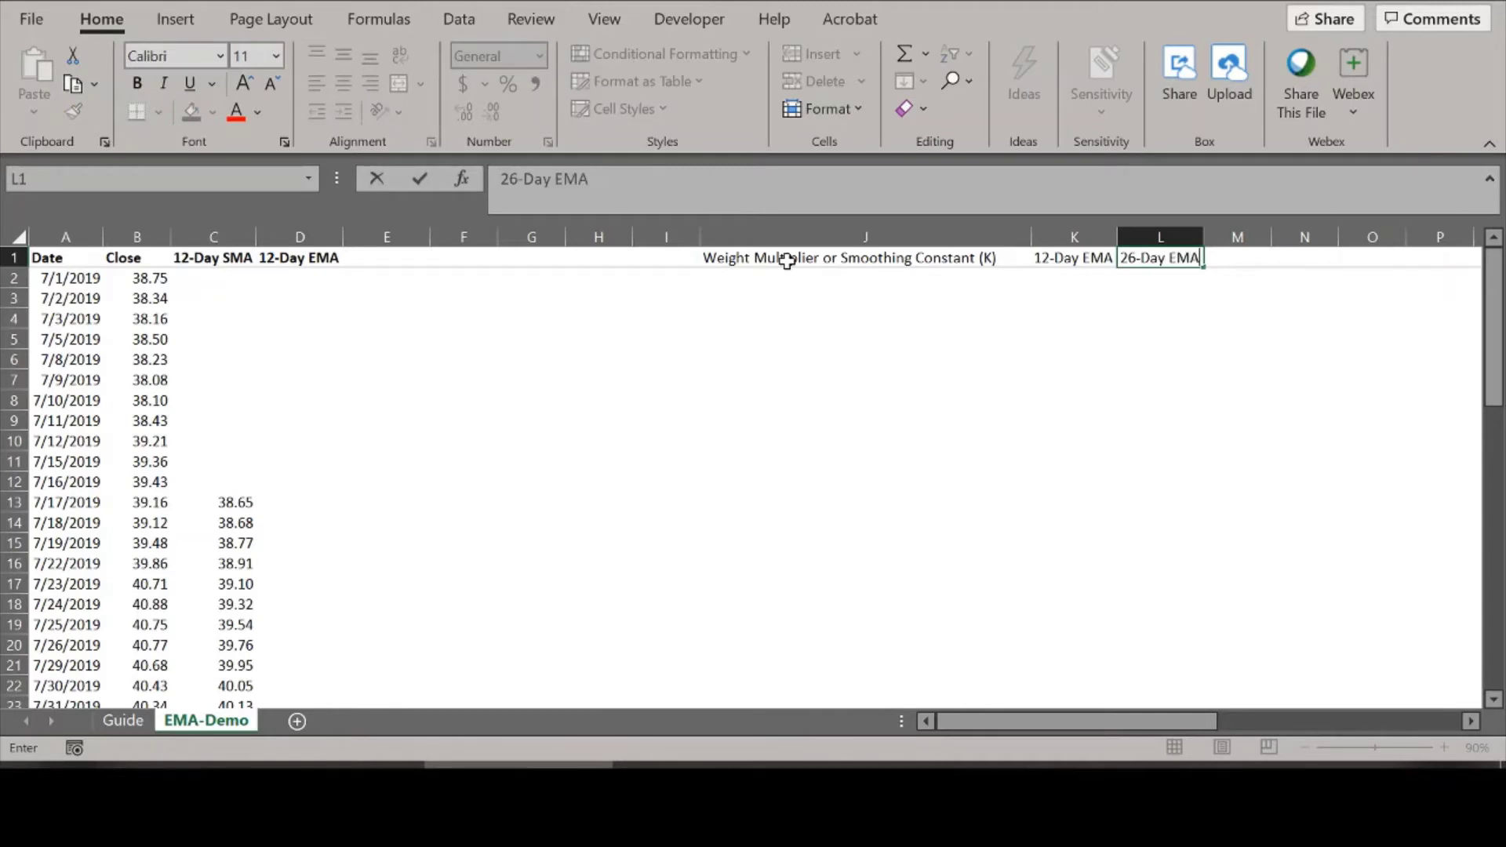
key("BackSpace")
key("BackSpace")
key("BackSpace")
key("BackSpace")
type("K")
left_click(787, 270)
left_click(1055, 261)
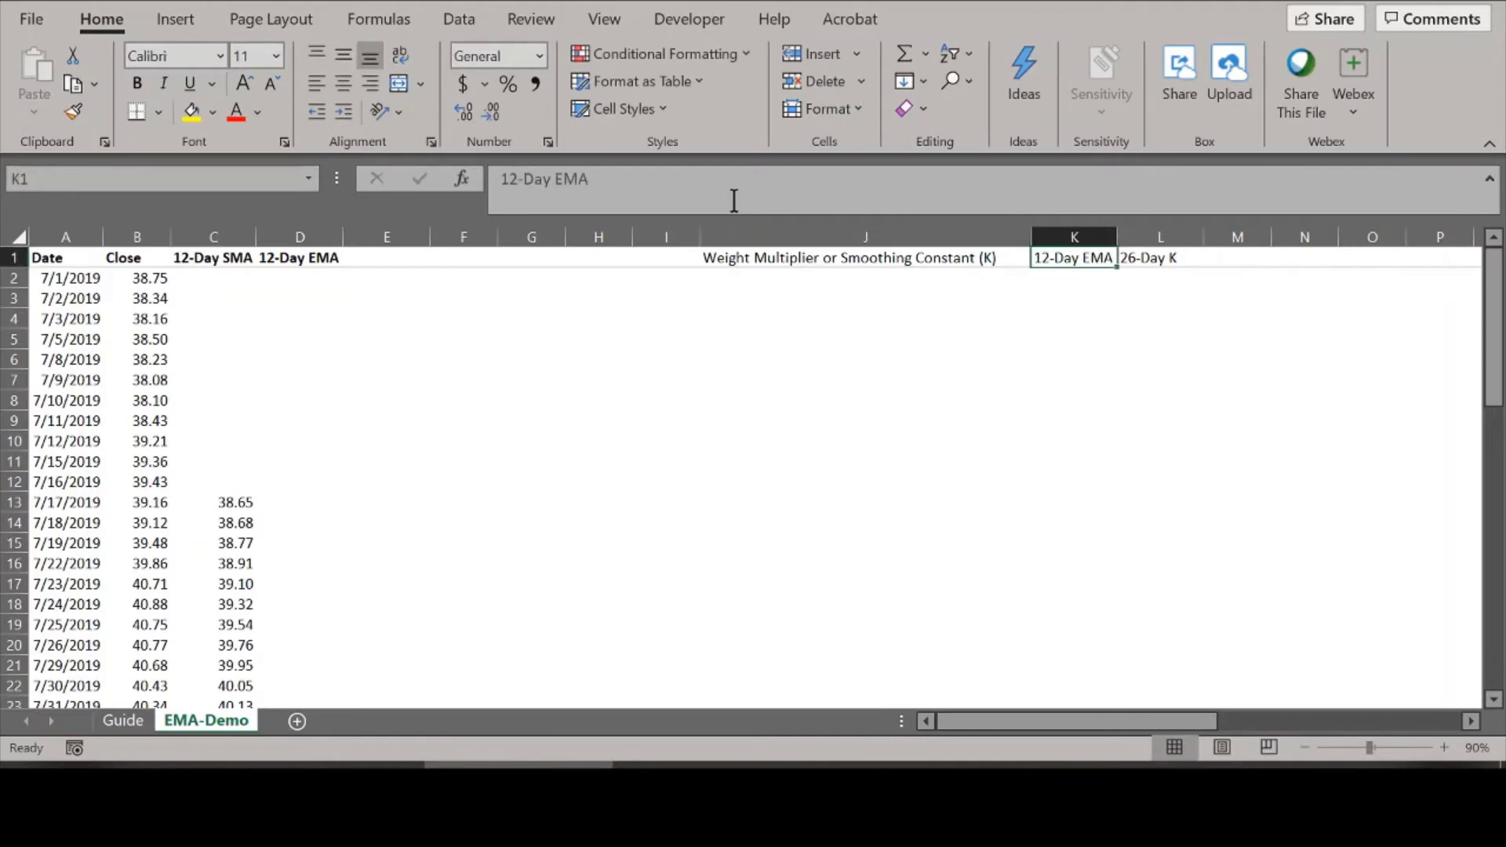
double_click(570, 179)
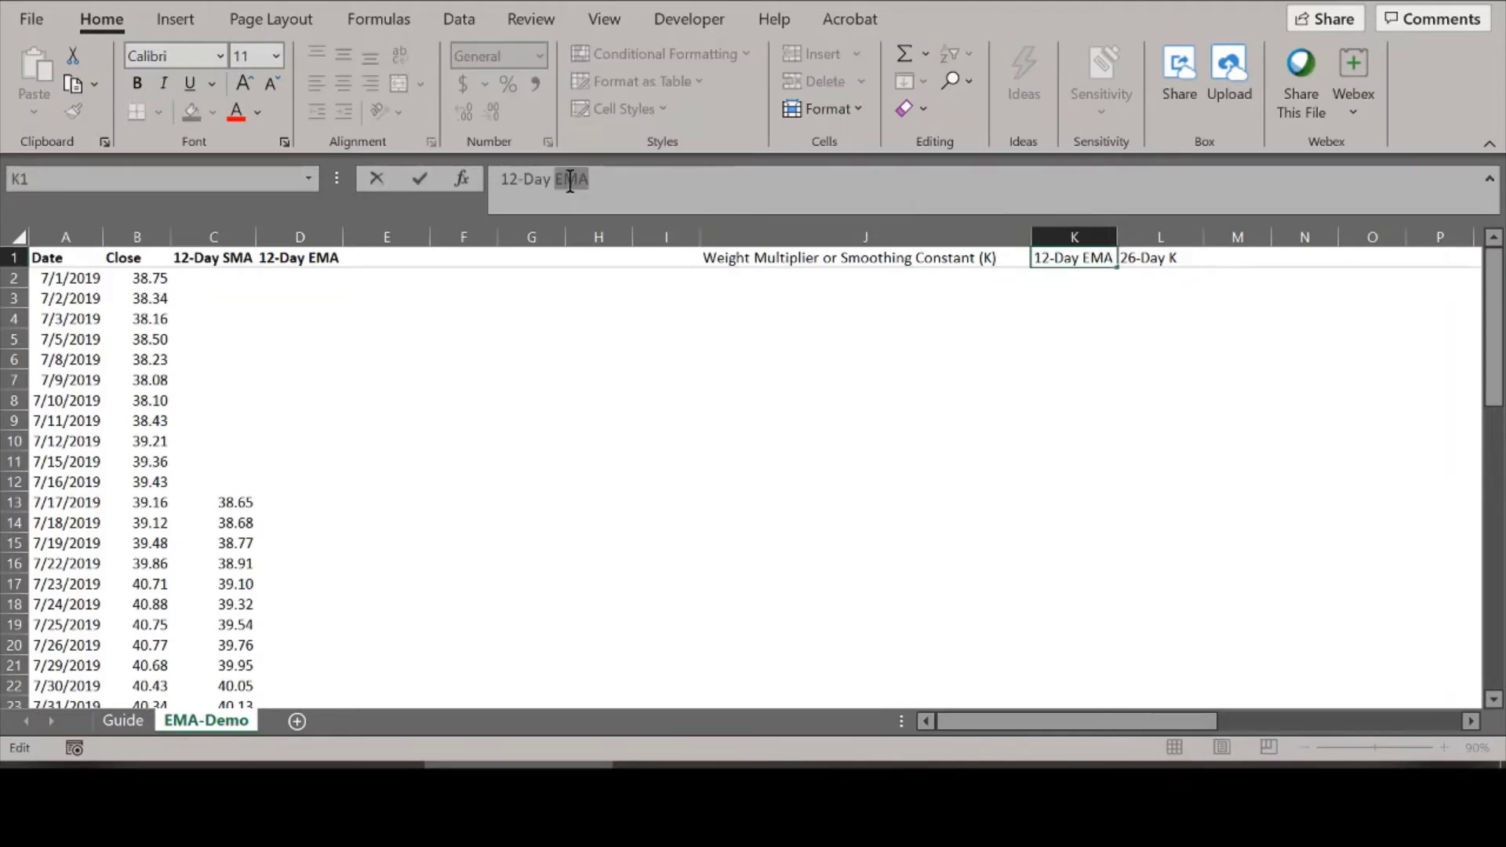
type("K")
key("Return")
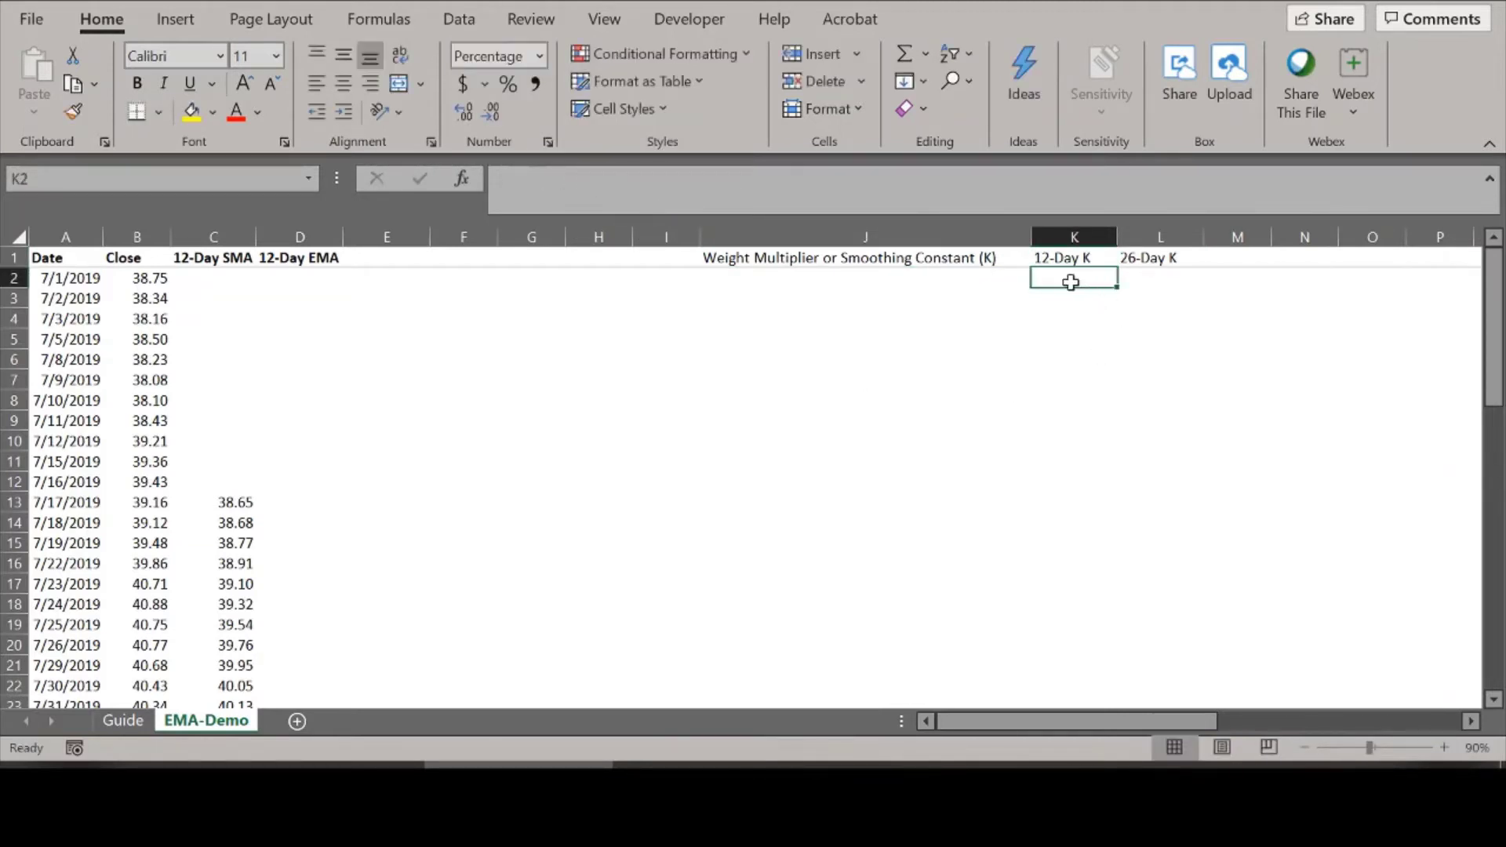
Enter =2/(12+1) in K2 and =2/(26+1) in L2, giving 15.38% and 7.41%.
type("=1/")
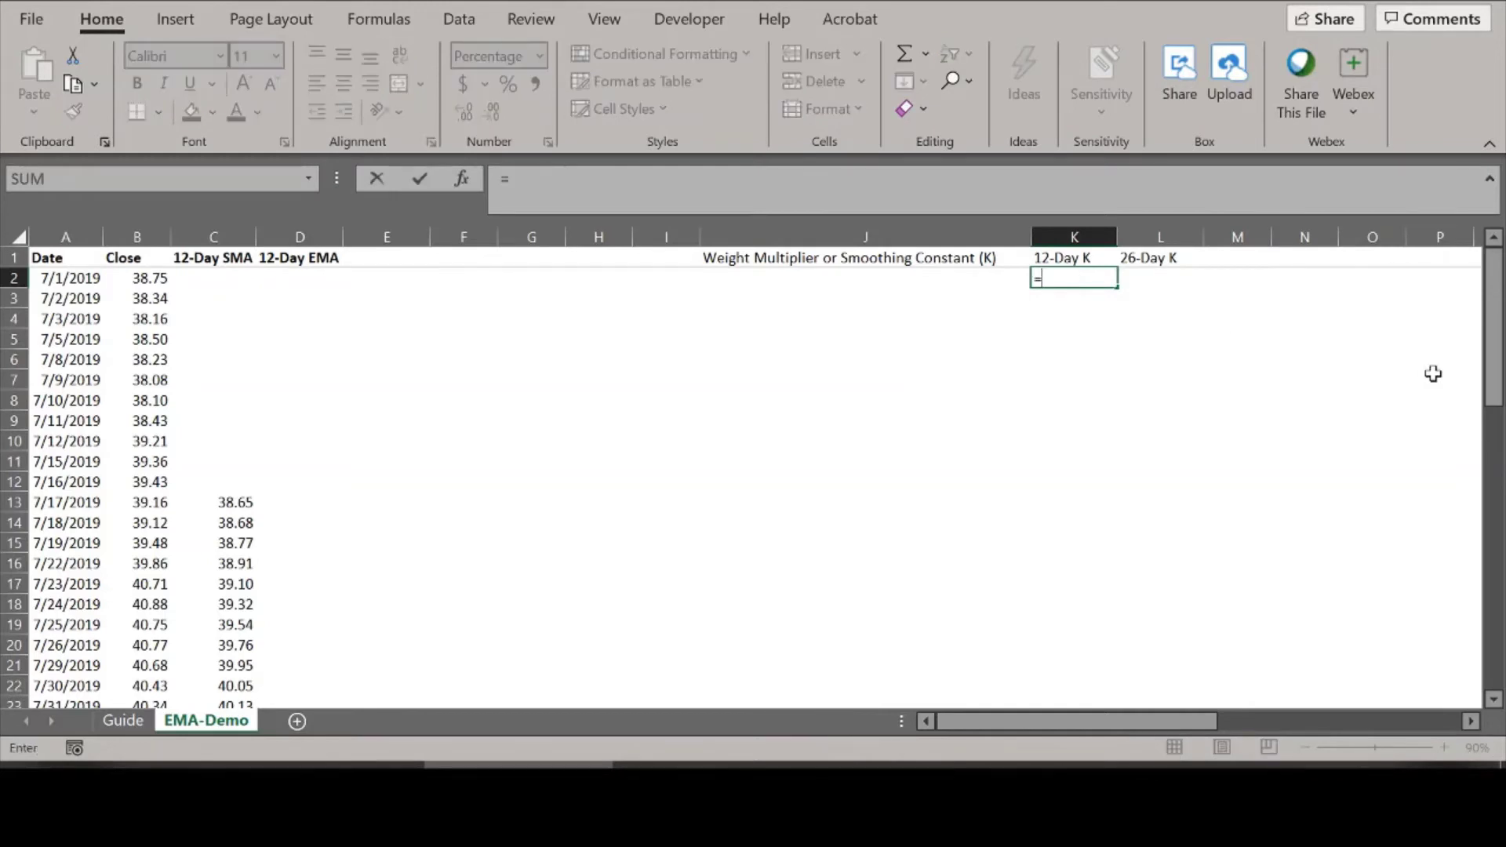
key("BackSpace")
key("BackSpace")
type("2/(12+1)")
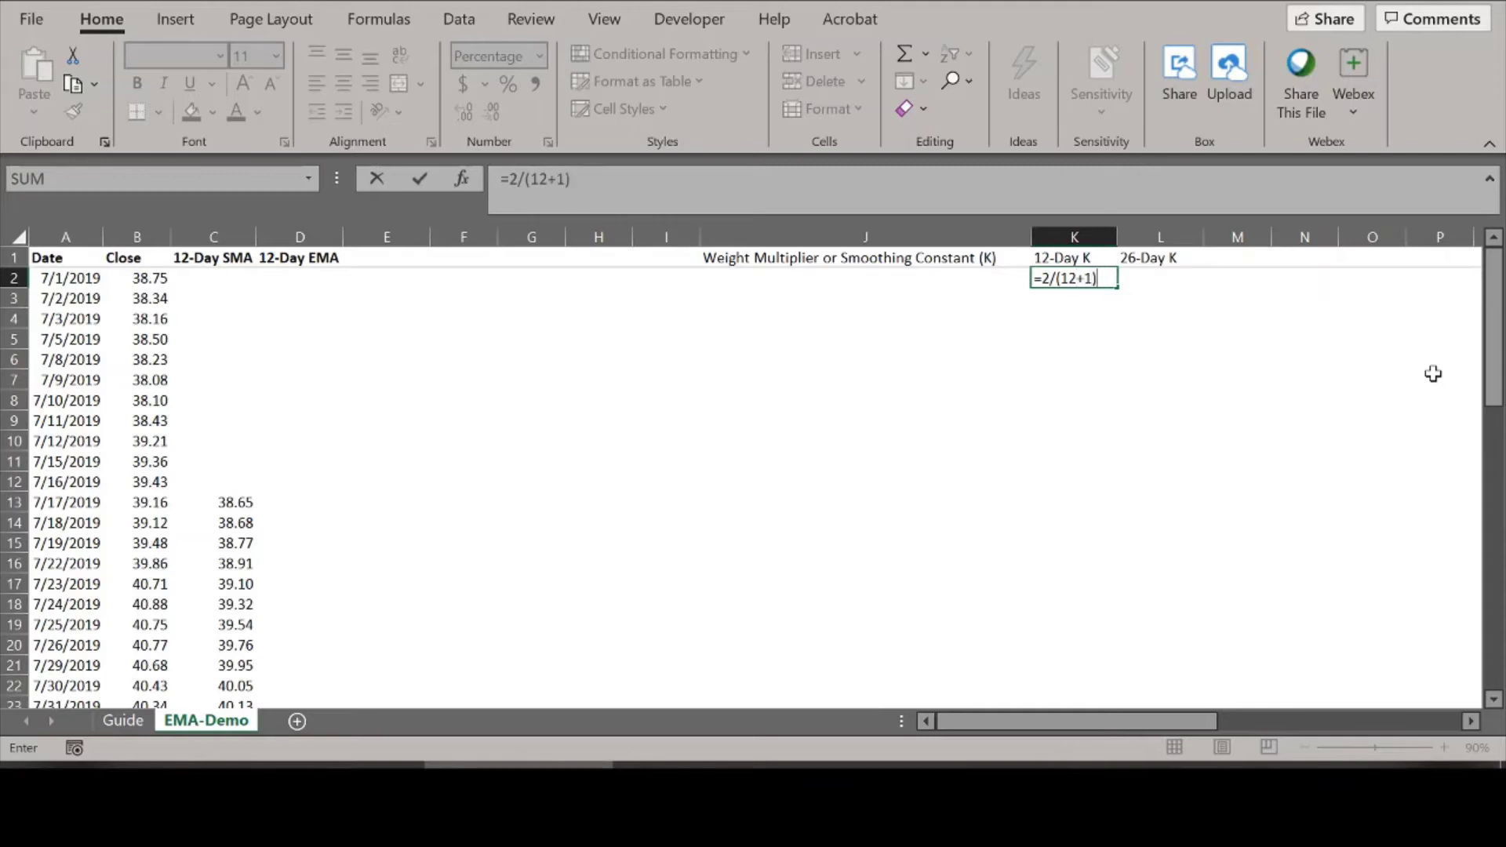
key("Return")
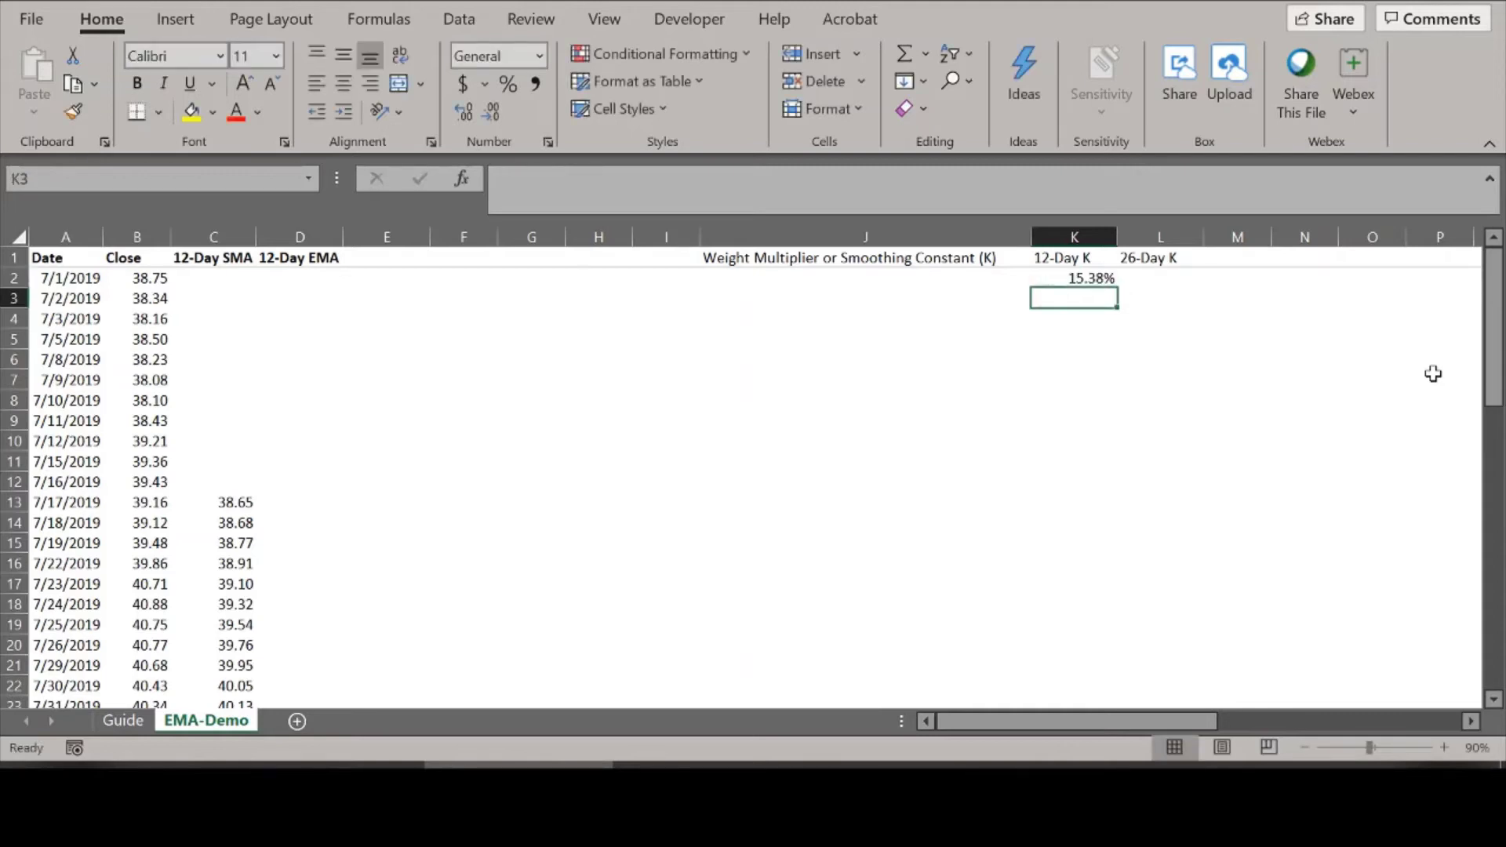
left_click(1140, 279)
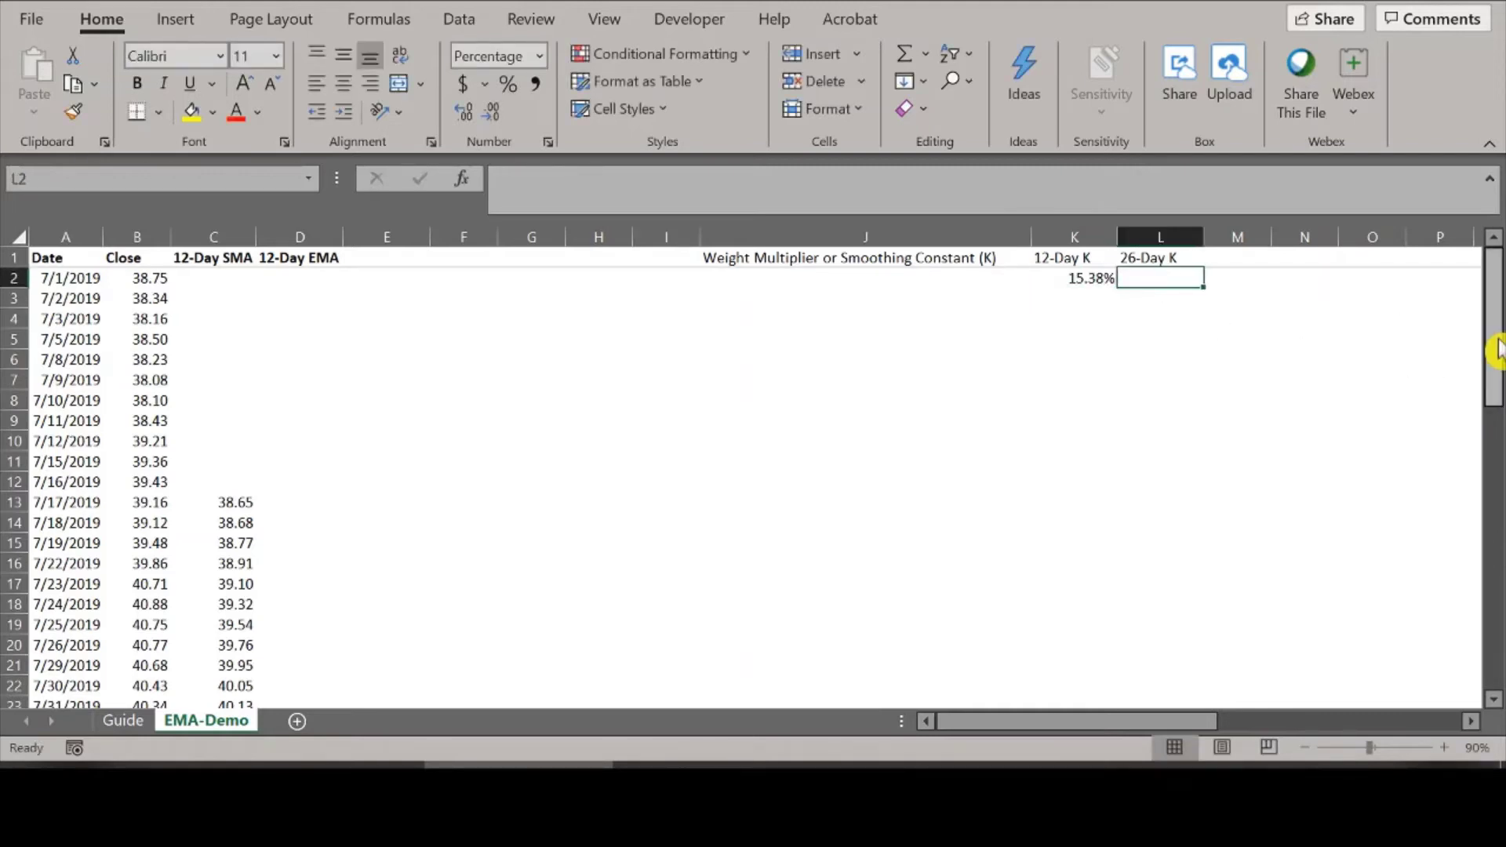
type("=2/(")
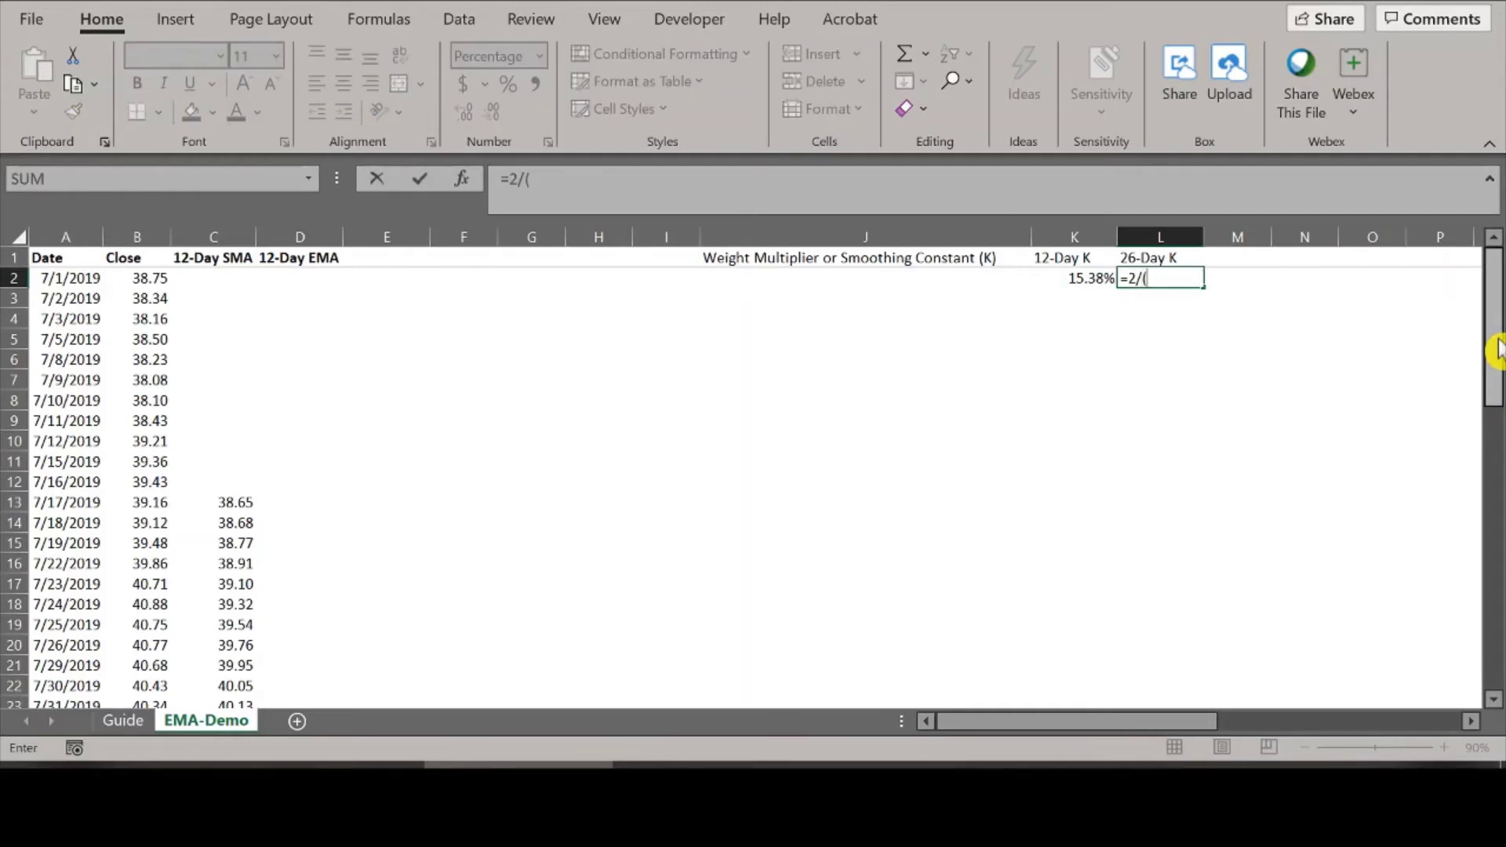
type("26+1)")
key("Return")
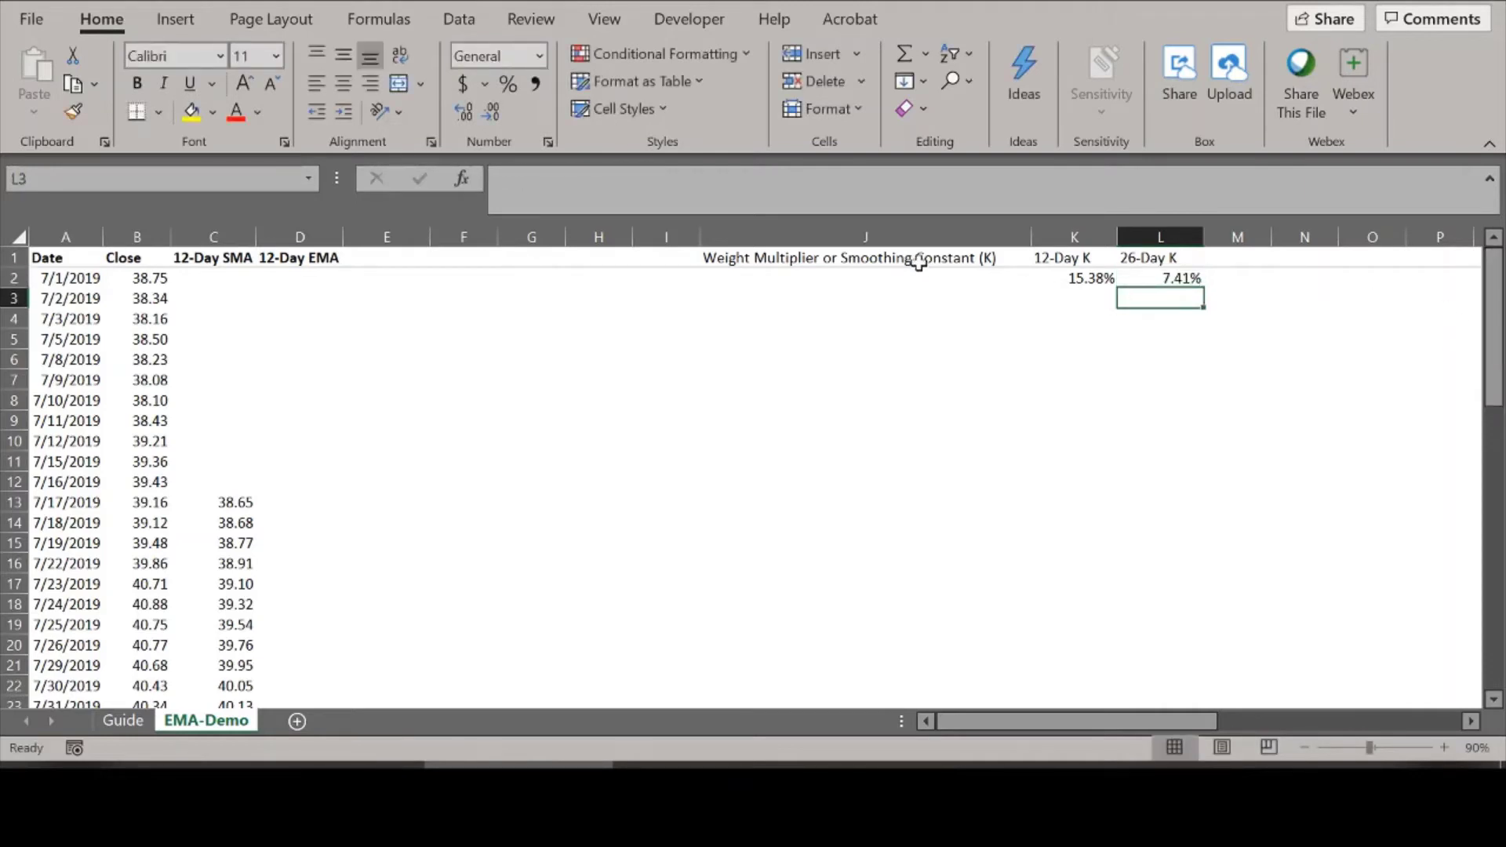
Make J1:L2 bold and apply the yellow Neutral cell style.
left_click_drag(918, 262, 1177, 280)
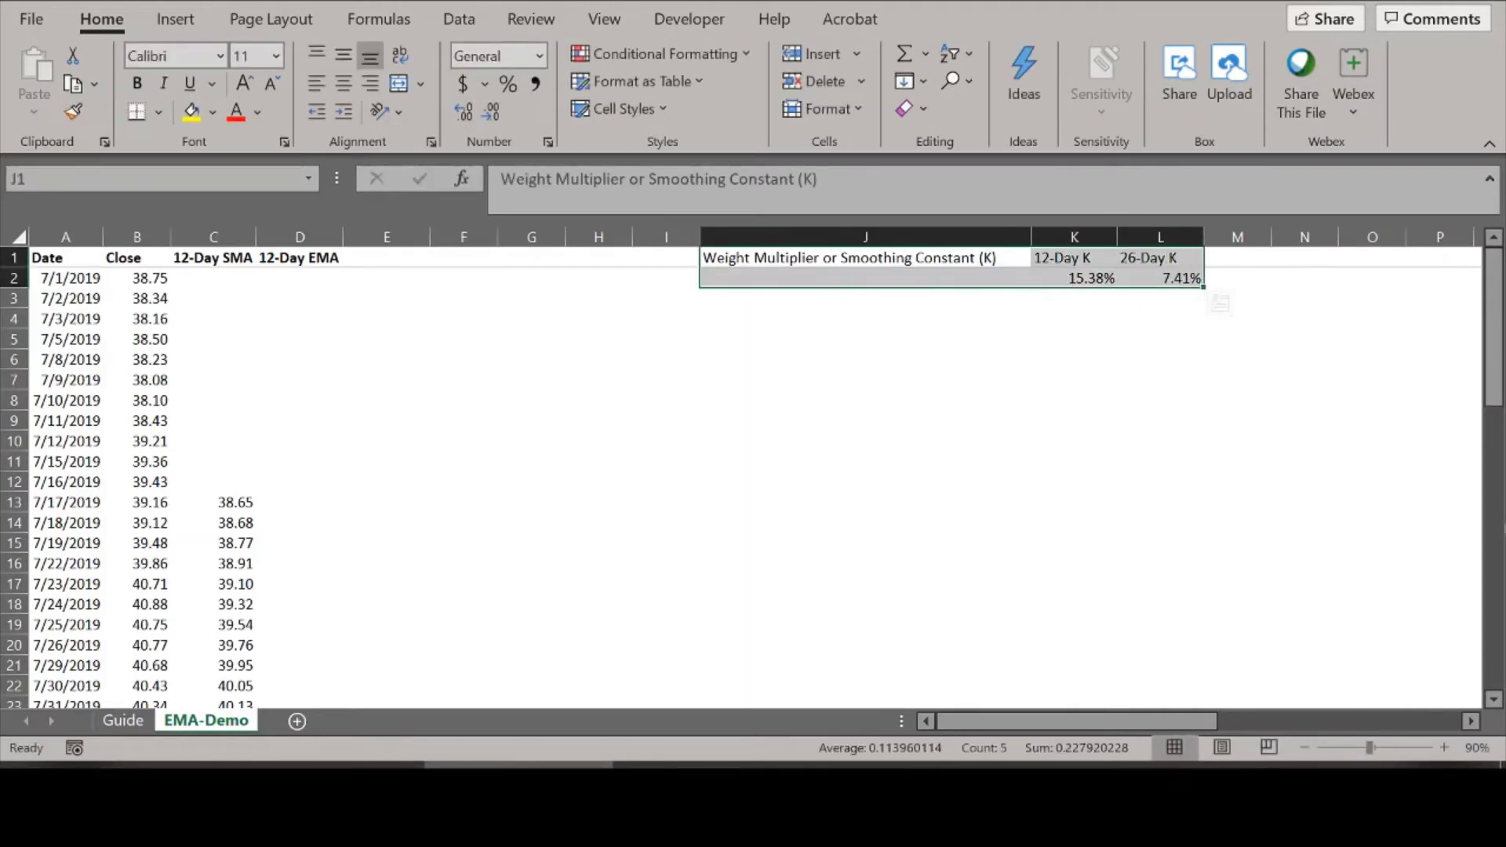
key("ctrl+b")
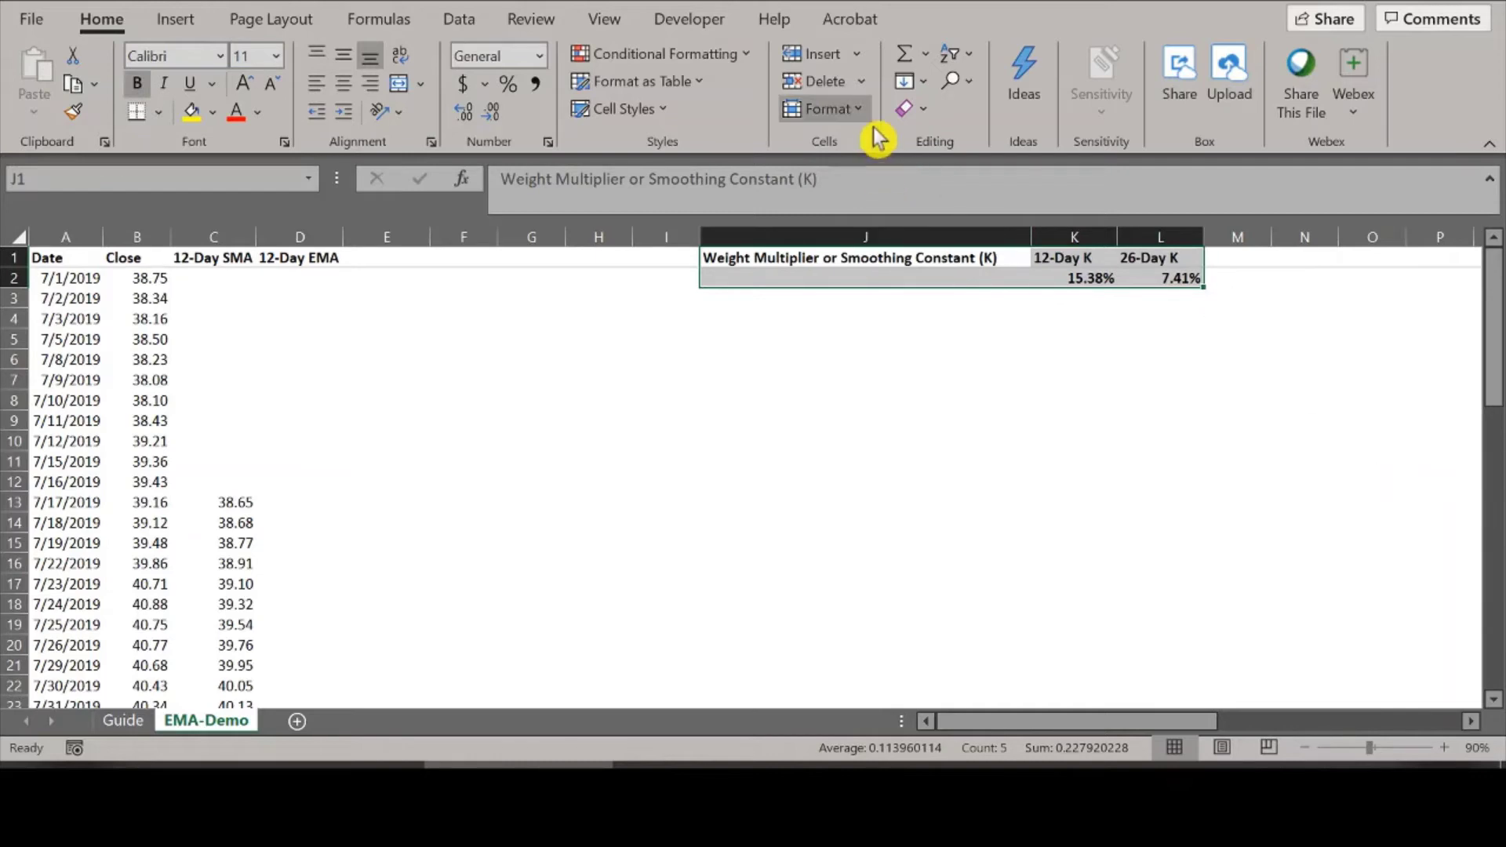
left_click(667, 110)
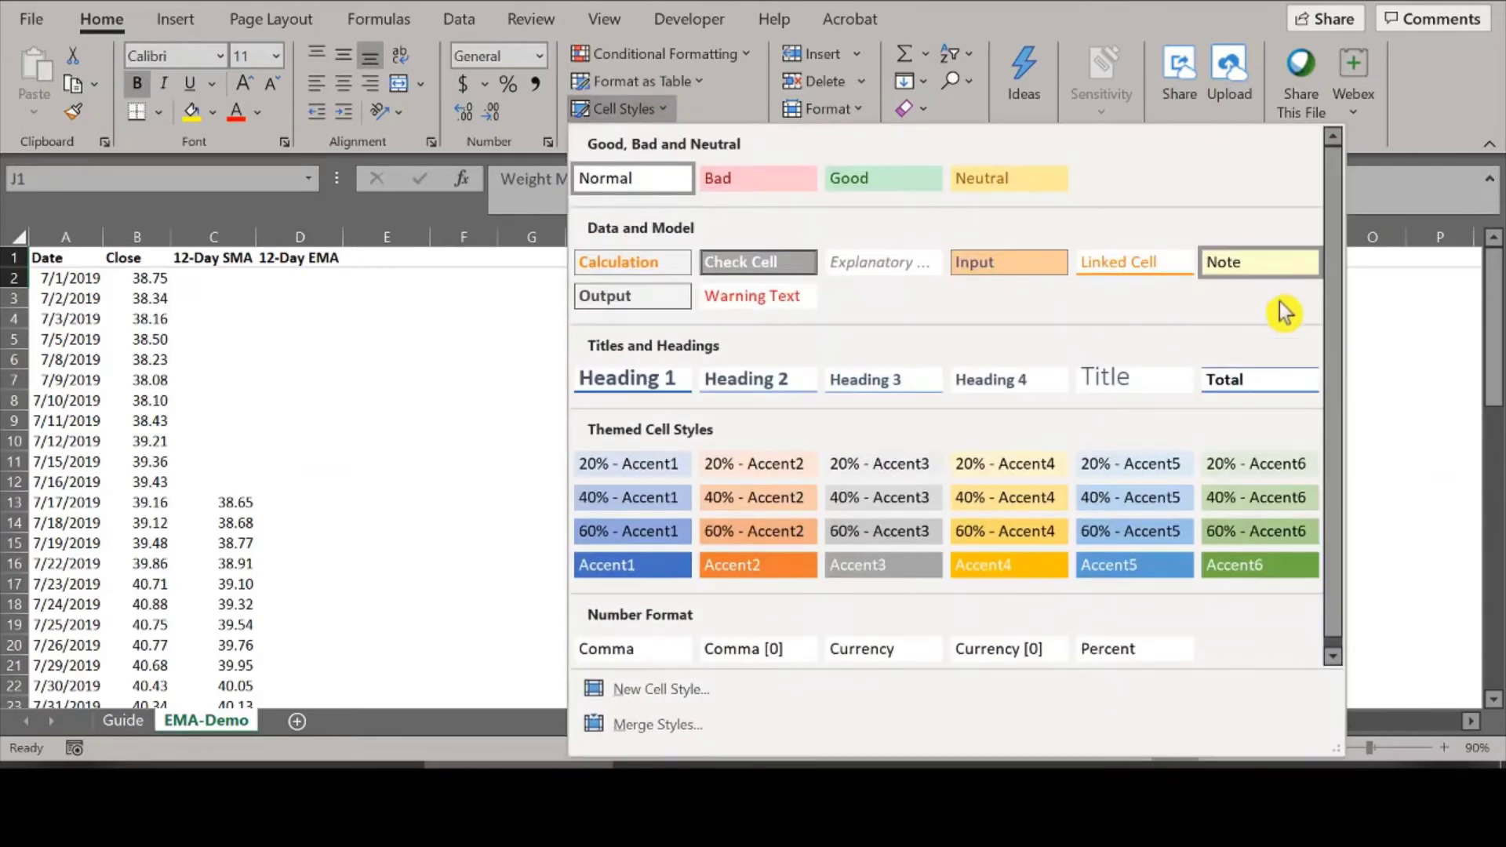
left_click(1014, 179)
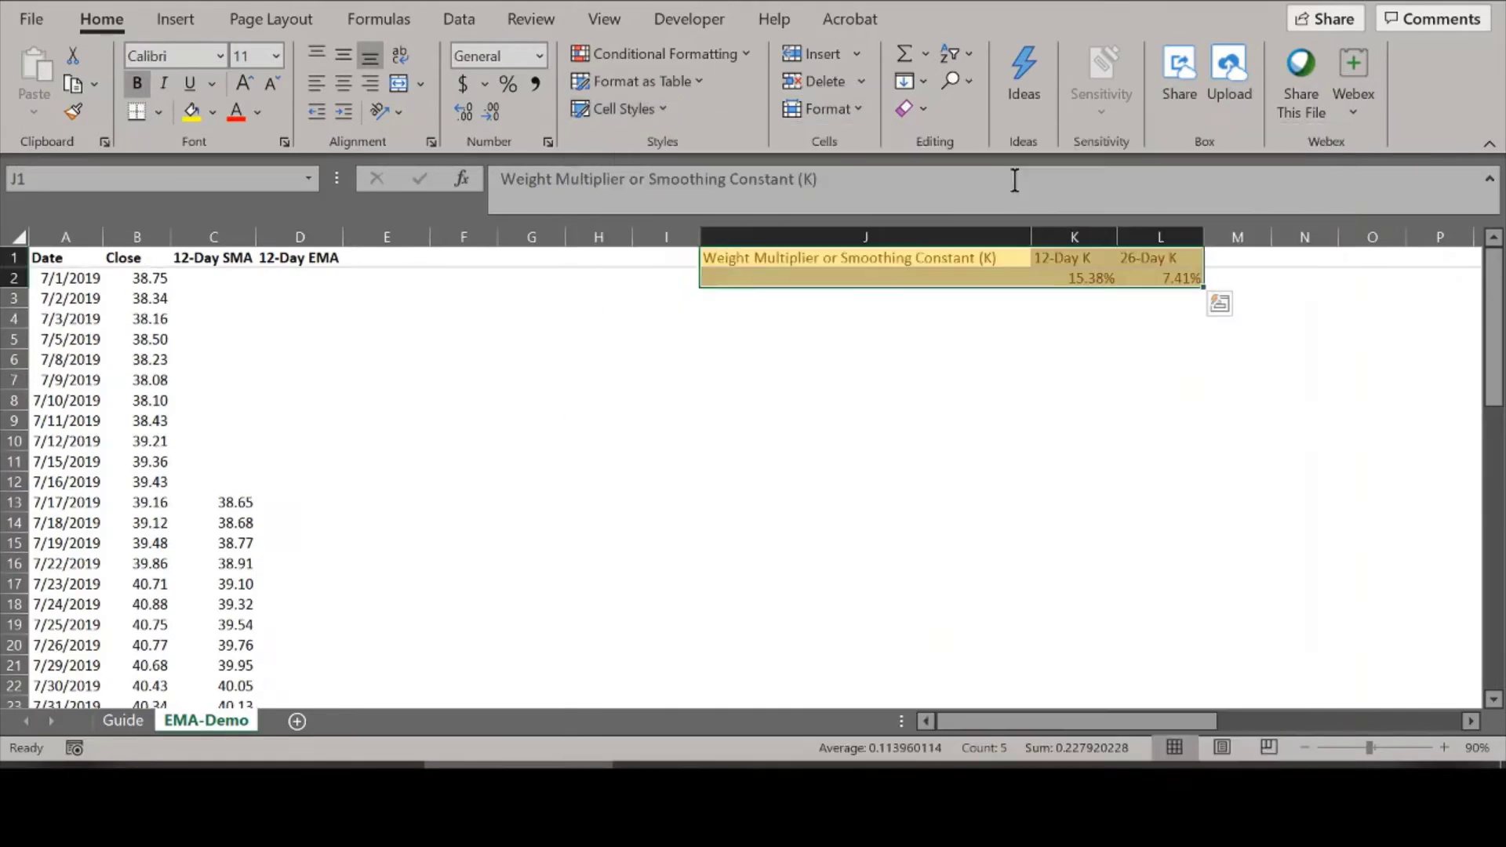
key("ctrl+b")
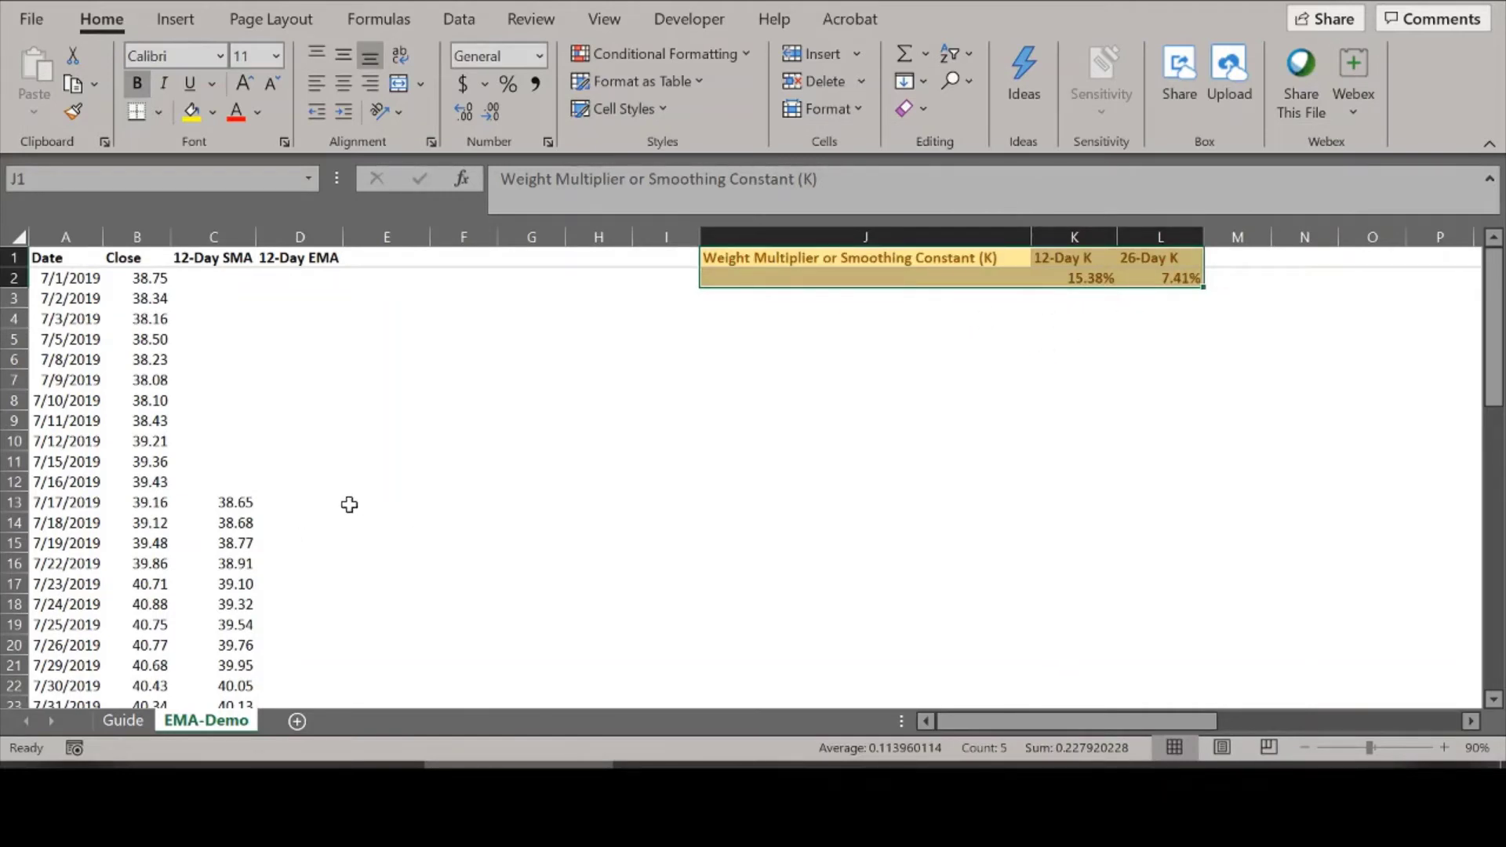
left_click(410, 475)
Type 'EMA = Price(Today) * K + EMA(Yesterday) * 1 - K' in the orange text box, highlighting the K cells.
left_click(319, 502)
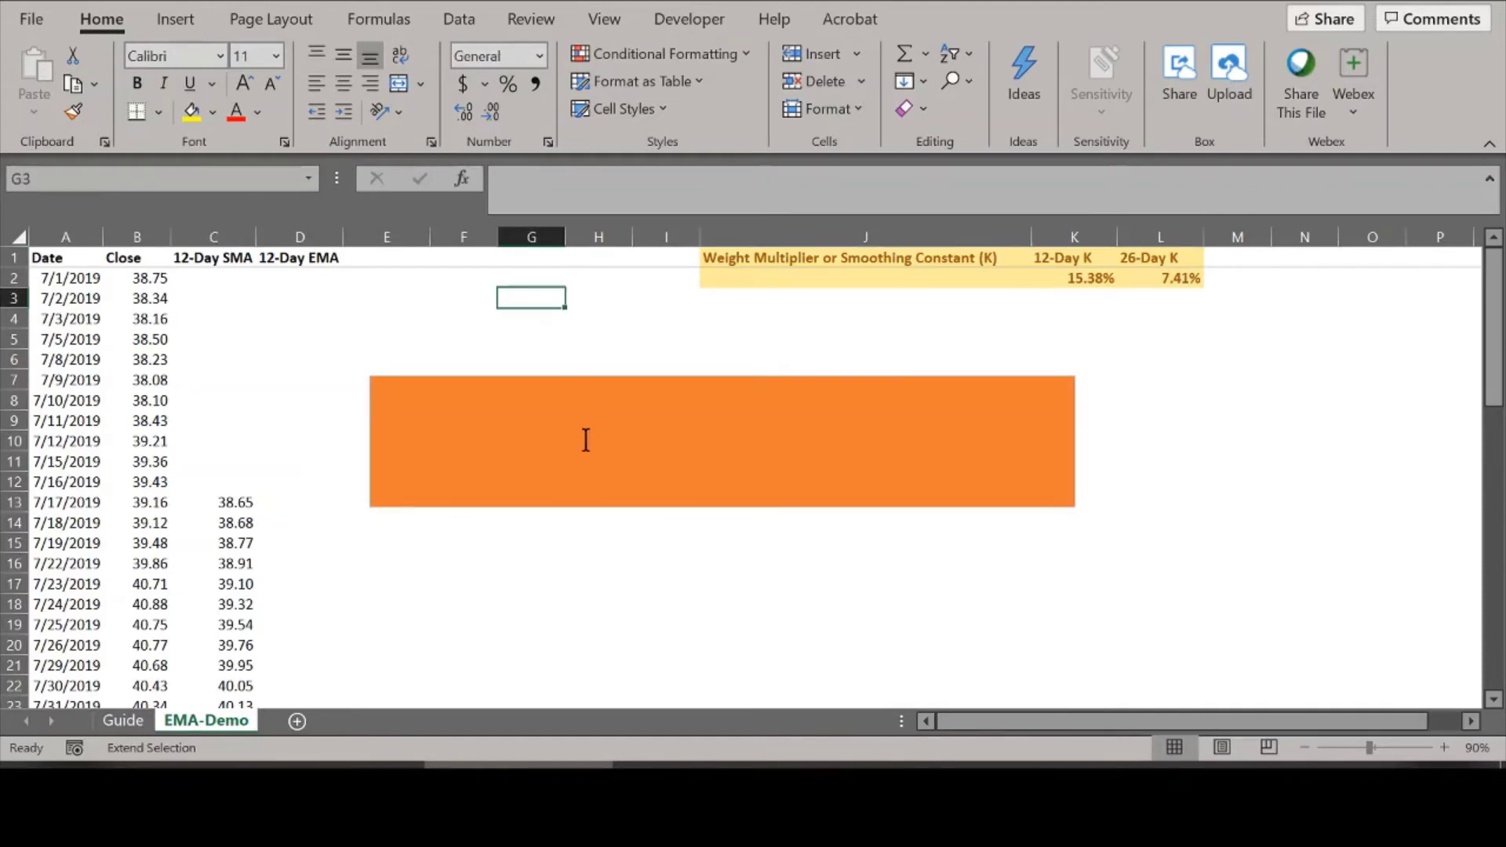
left_click(609, 437)
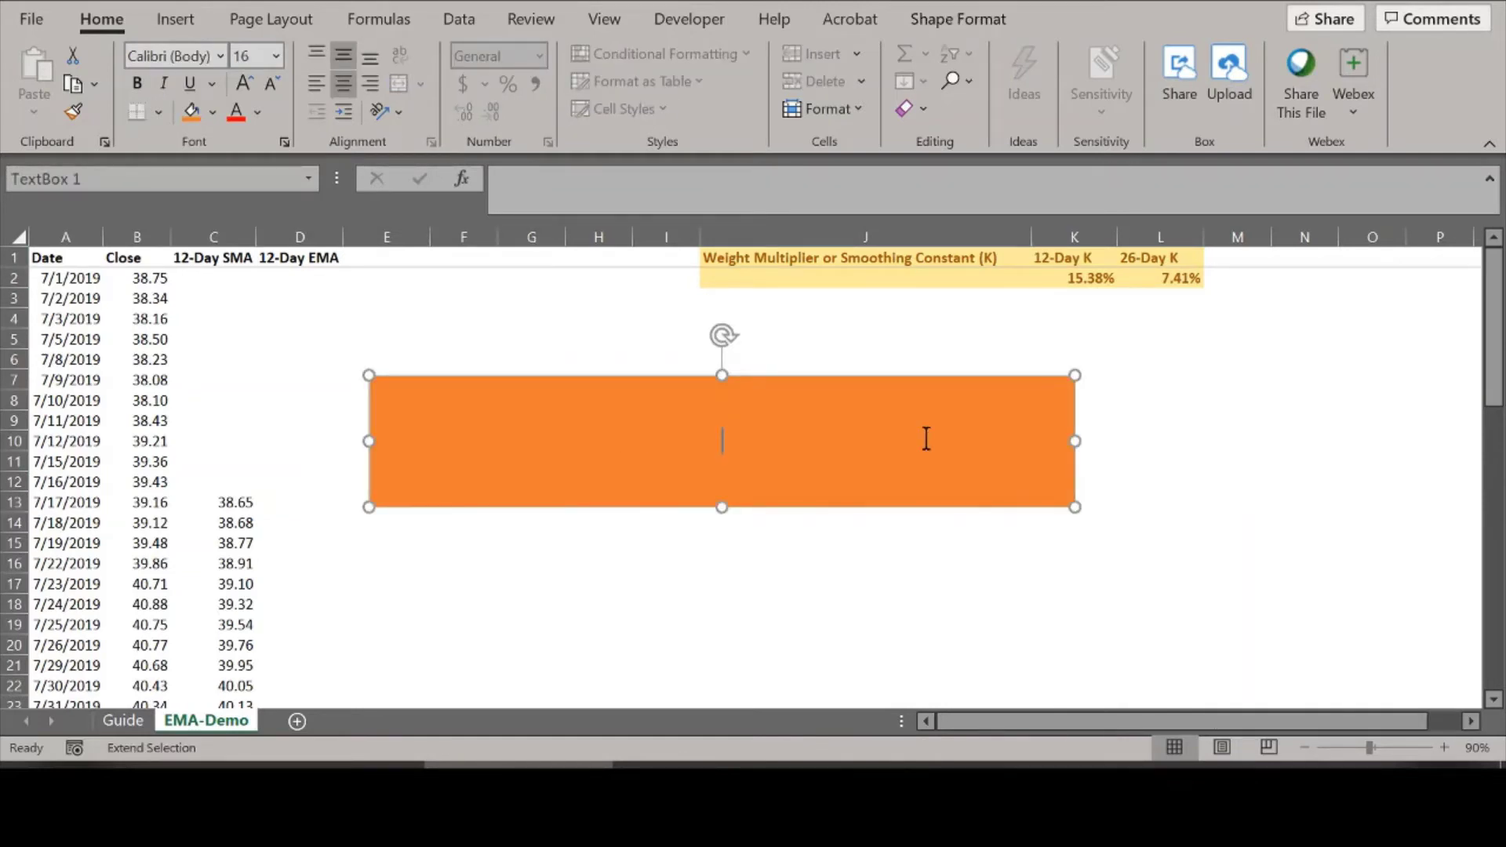
type("EMA = Price(Today")
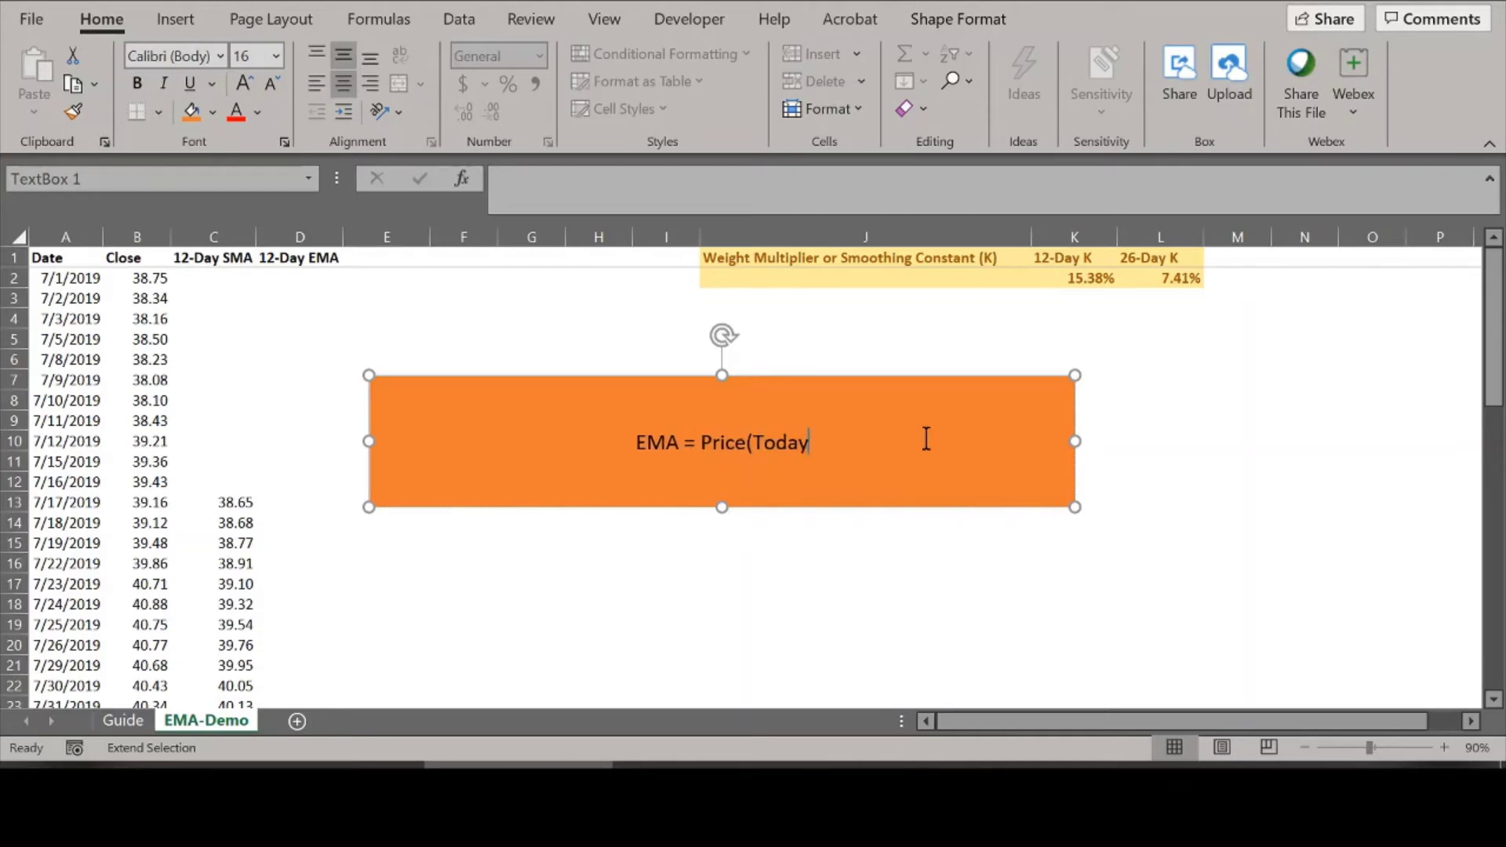
type(")*")
key("BackSpace")
type("* K")
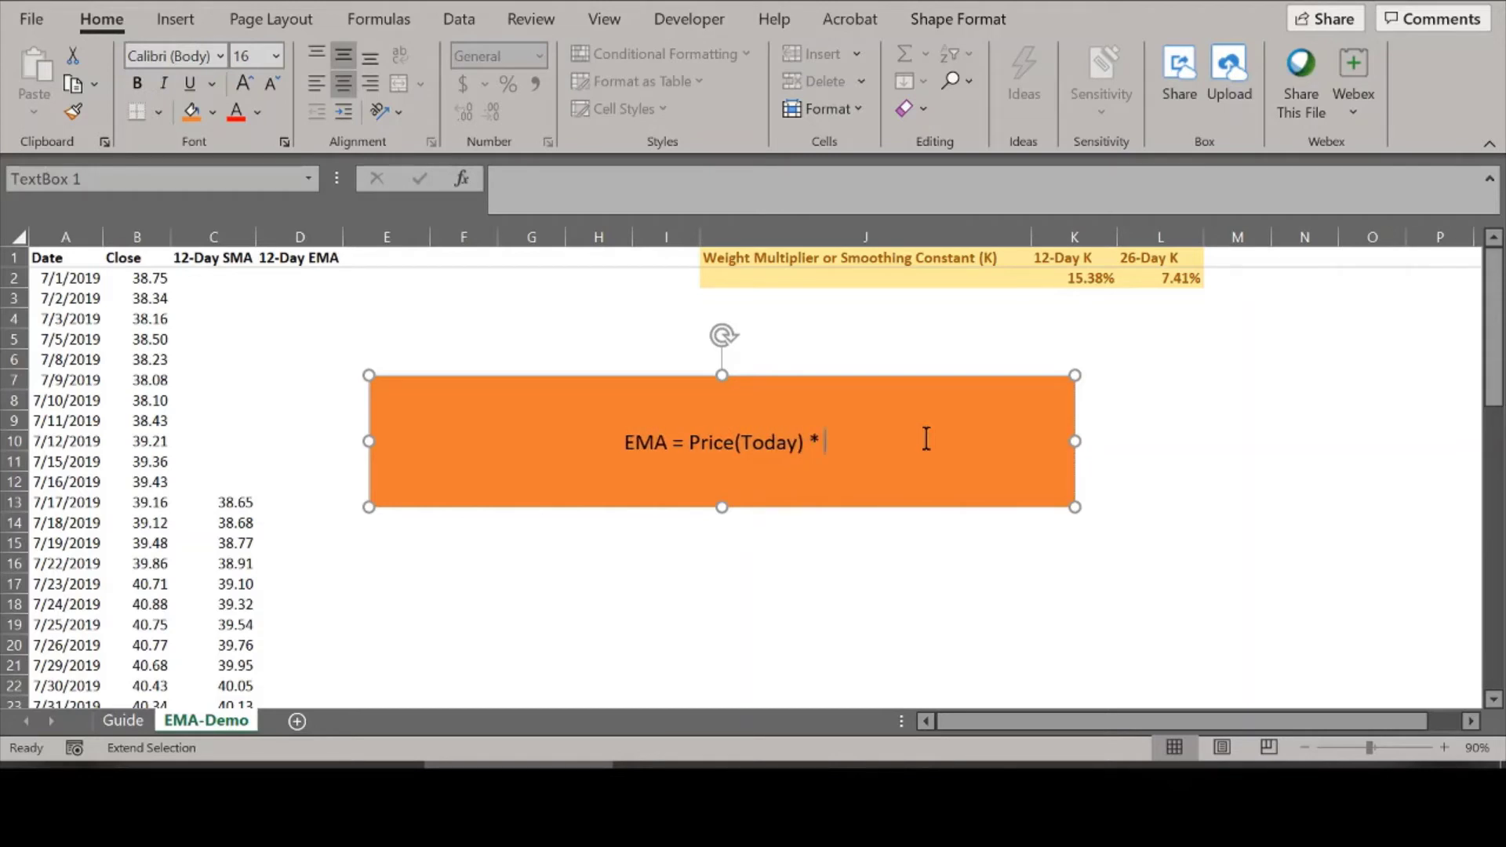
left_click(1112, 281)
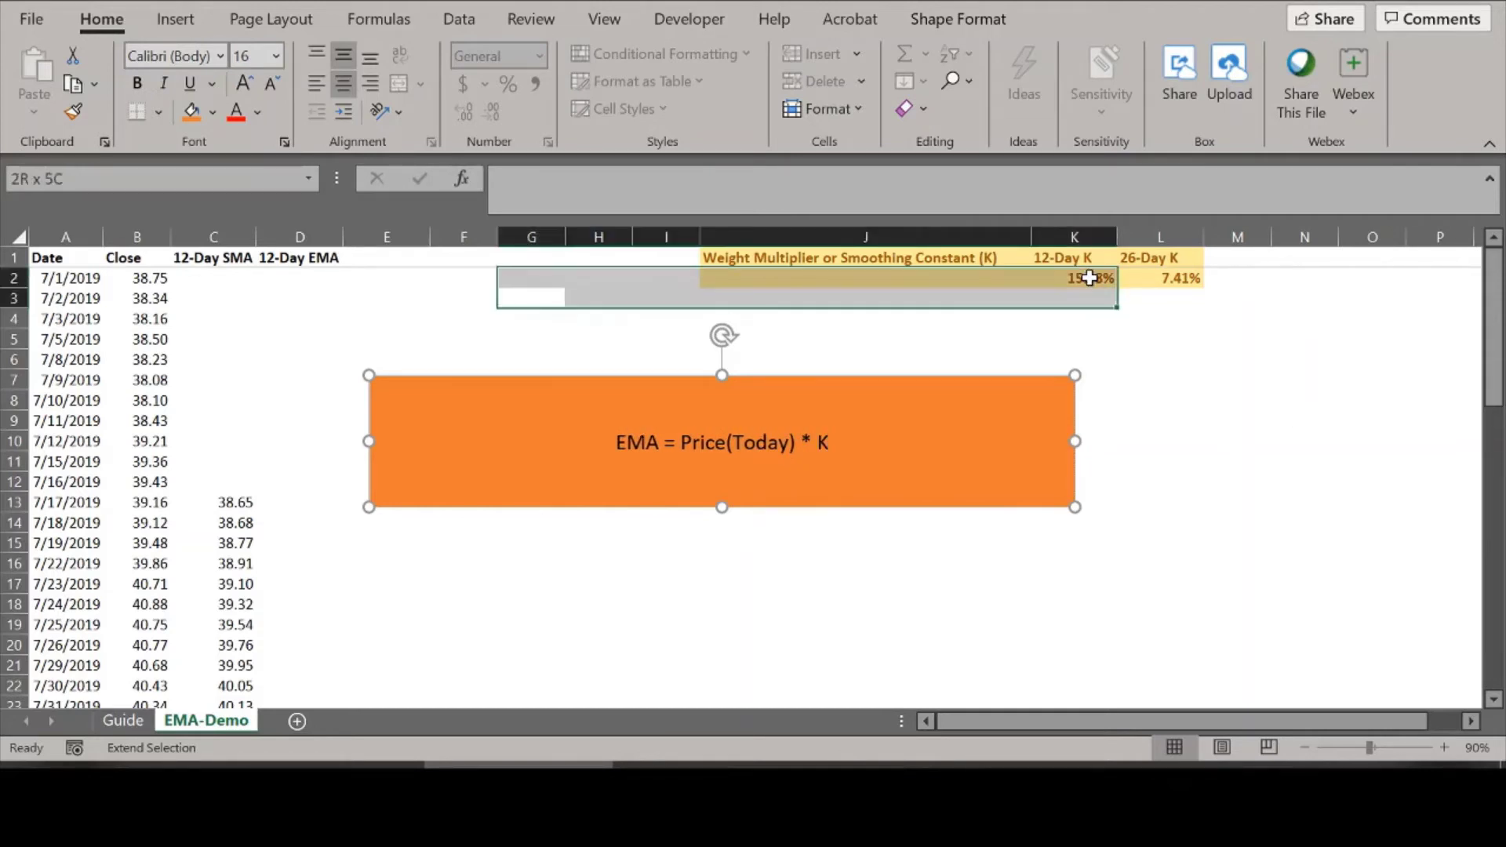
left_click(1106, 280)
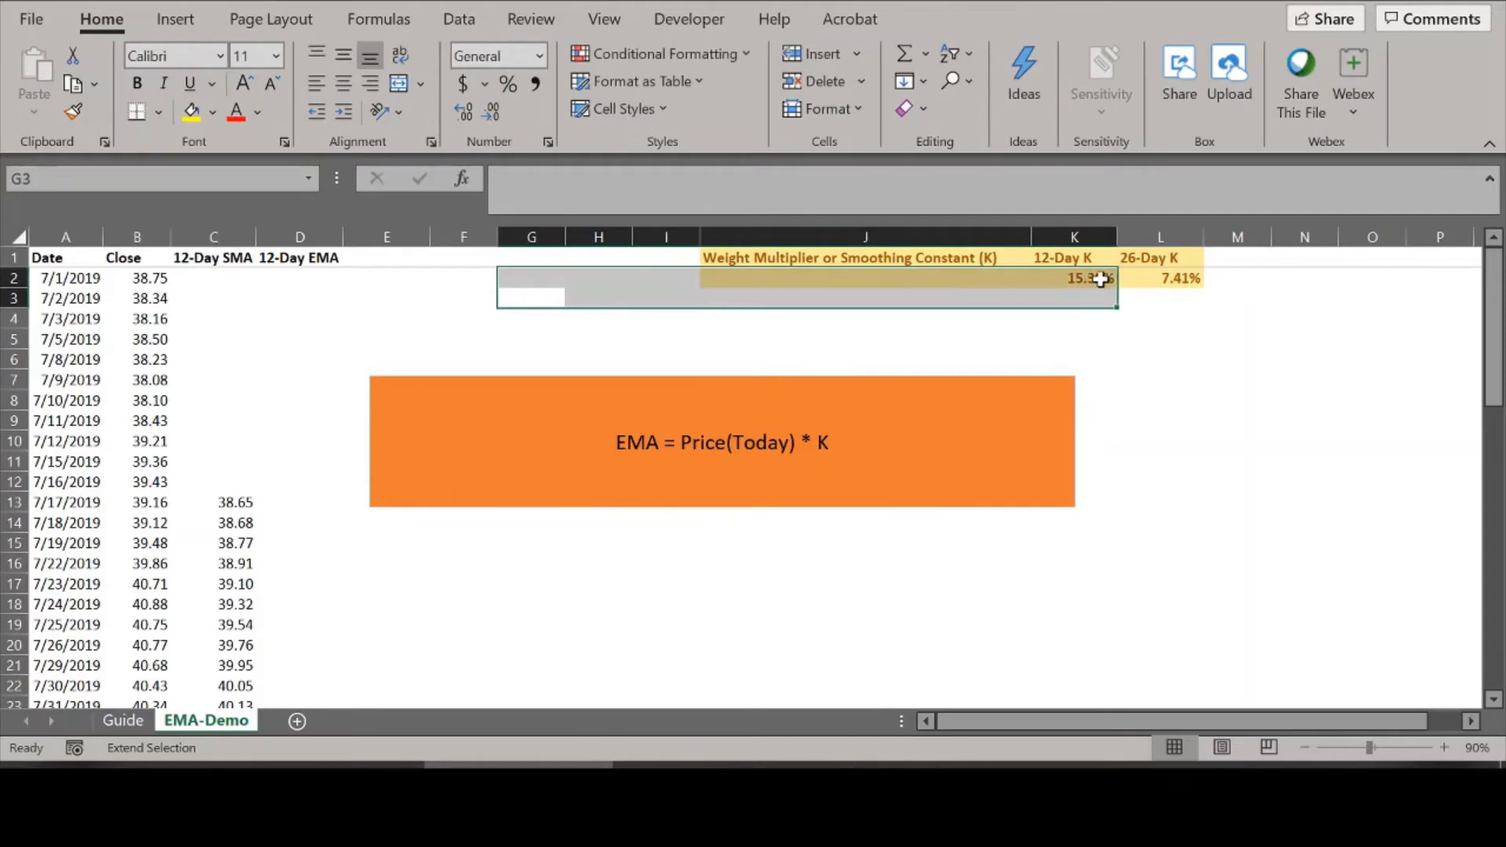
left_click(1174, 279)
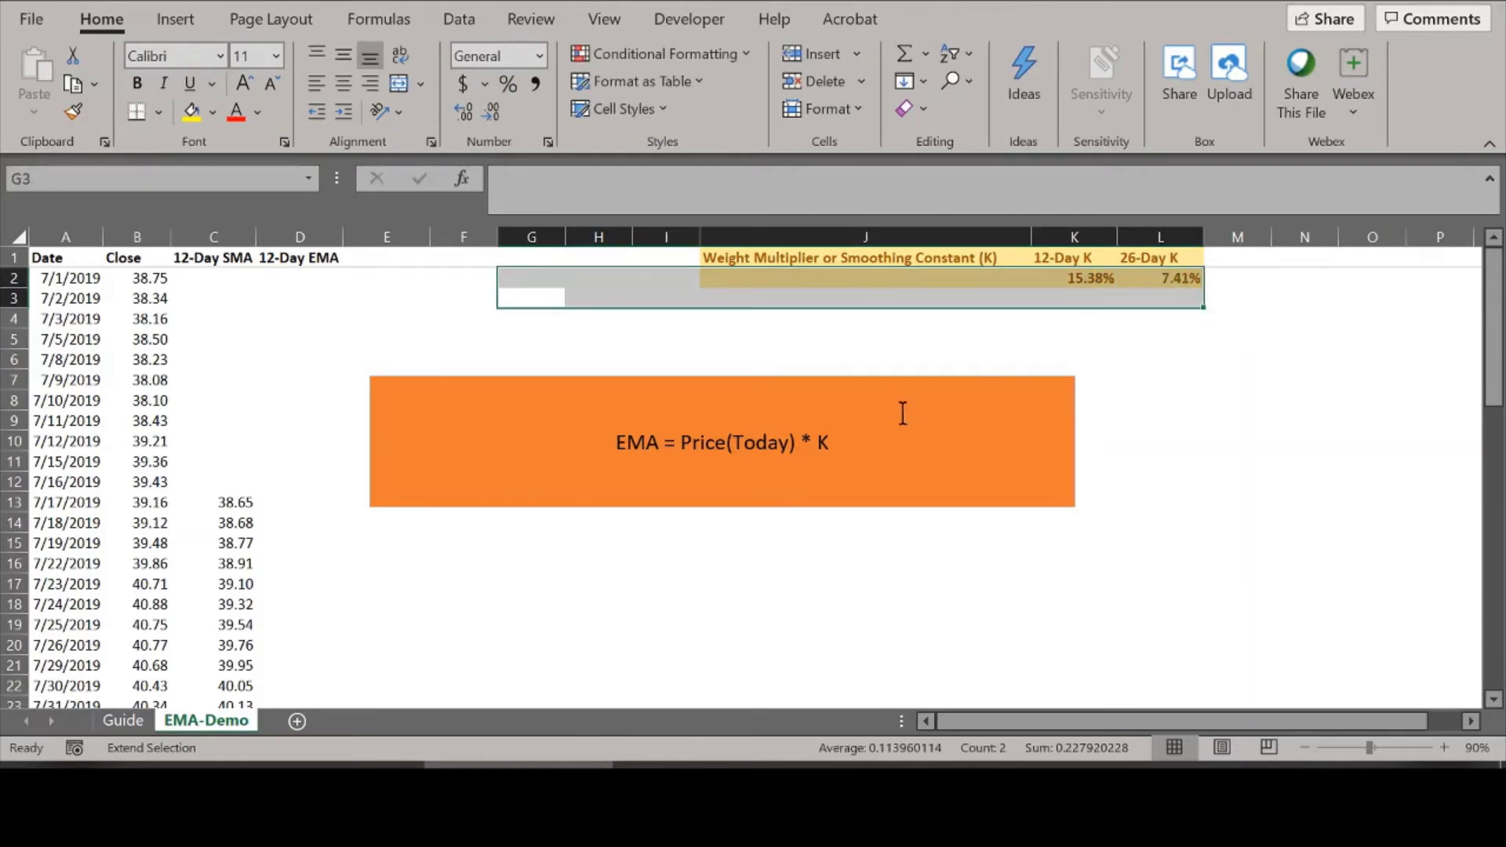
left_click(867, 444)
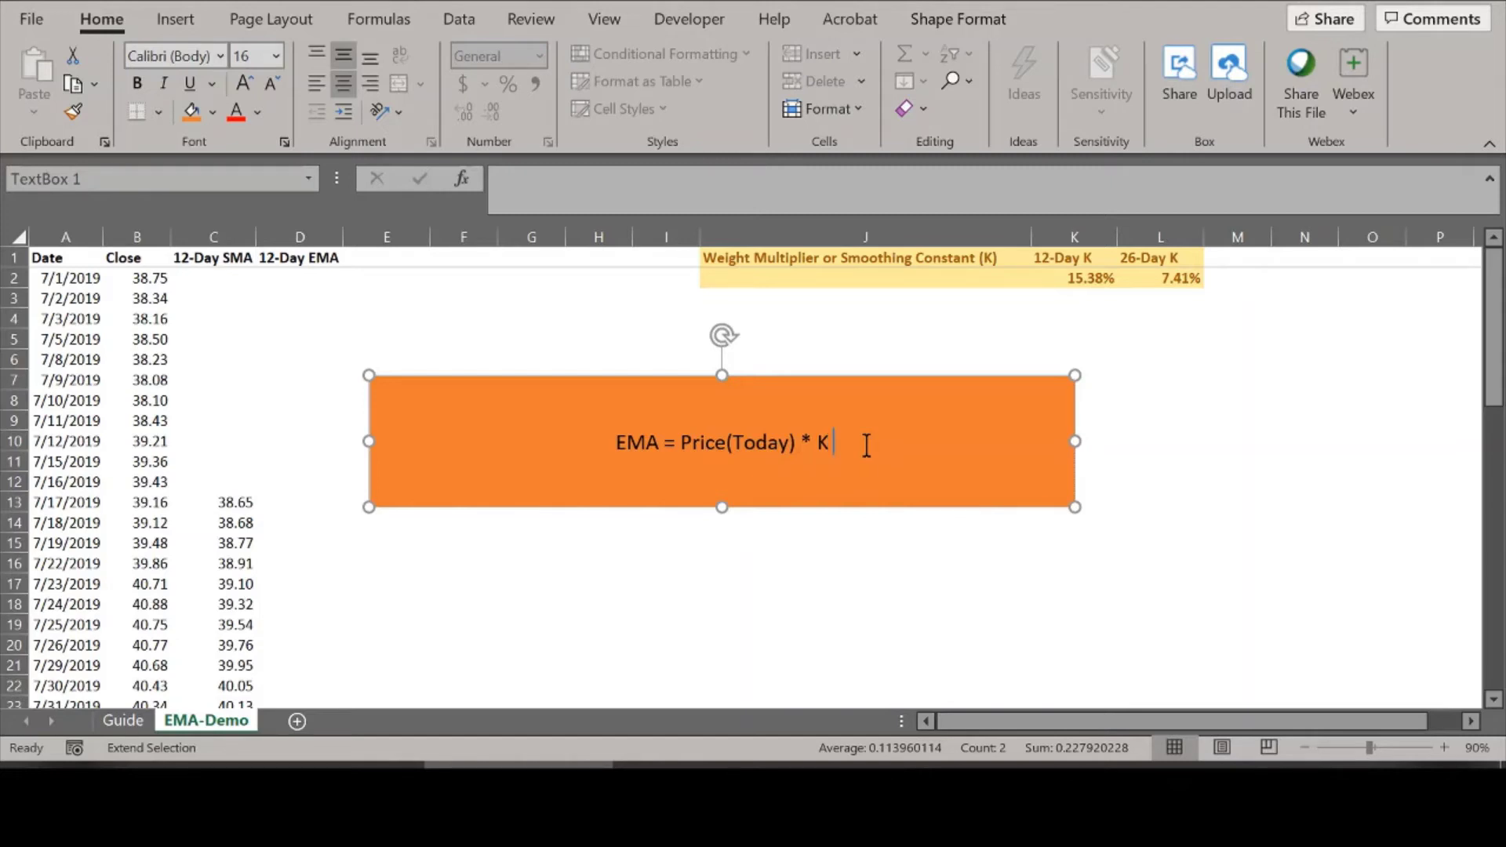
type("+")
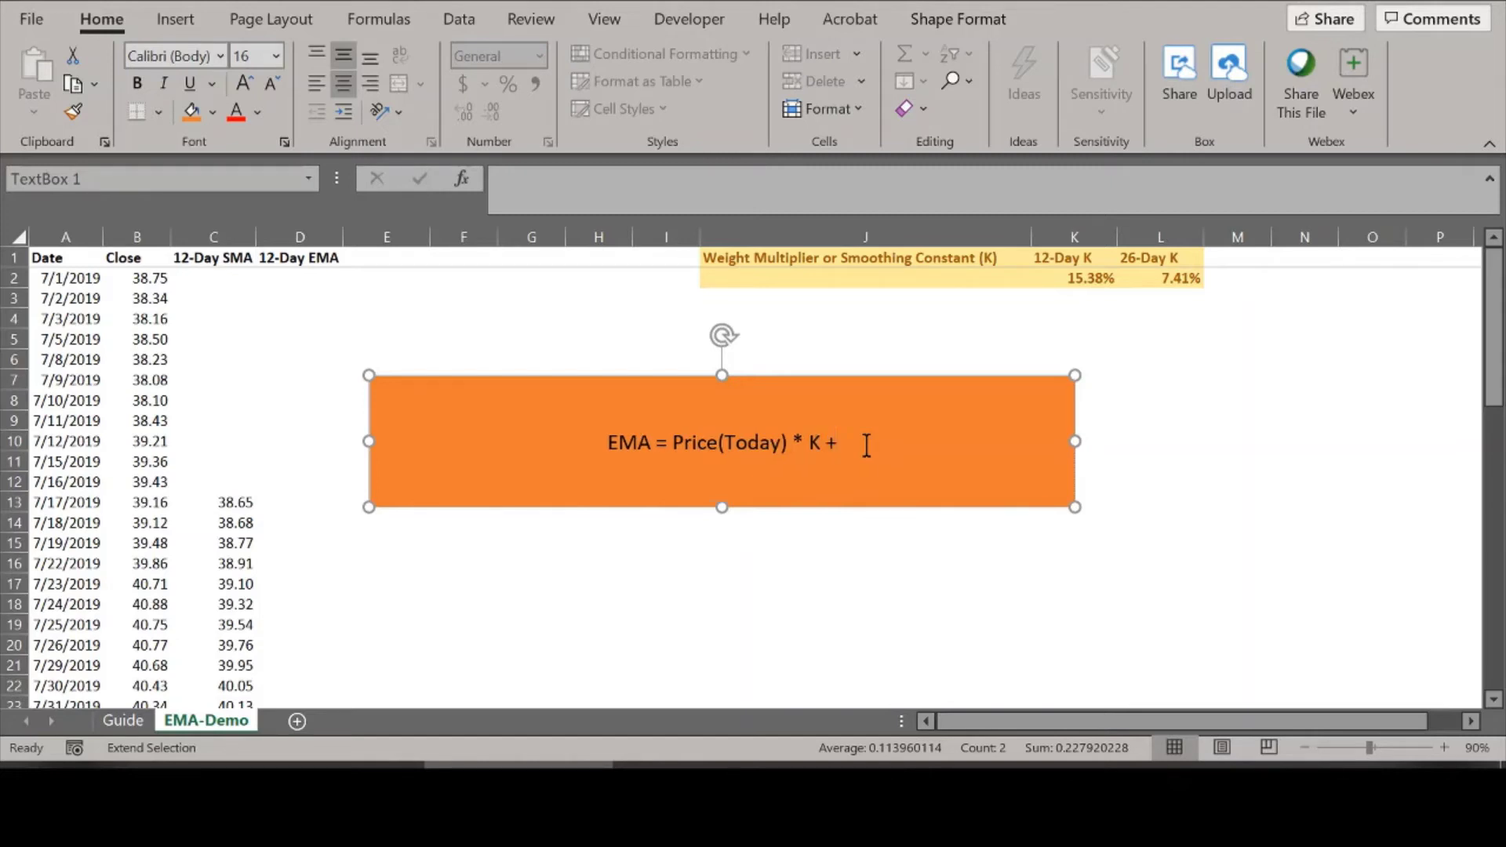
type(" EMA")
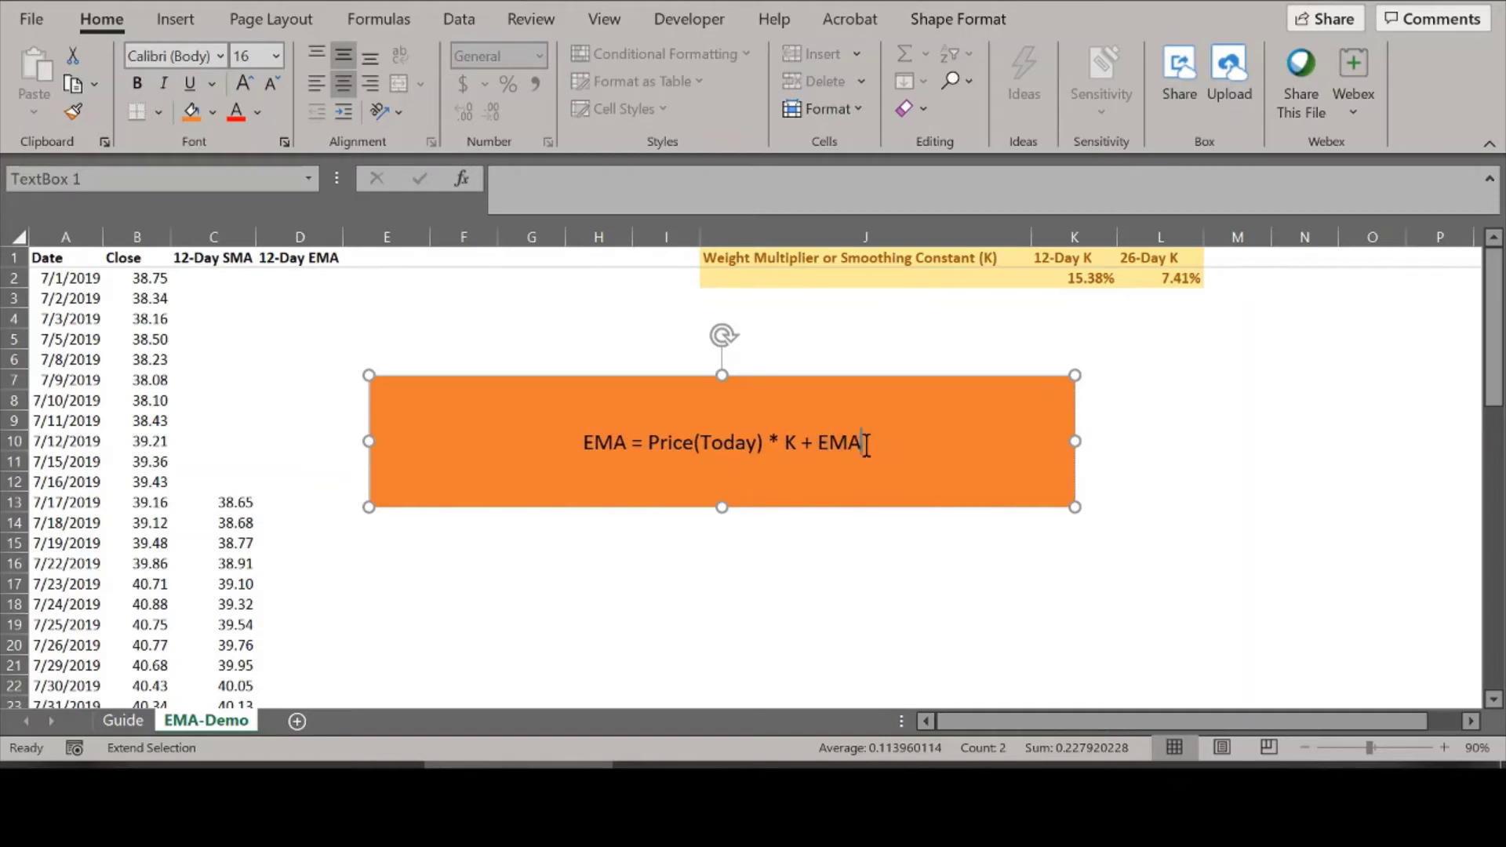
type("(Yest")
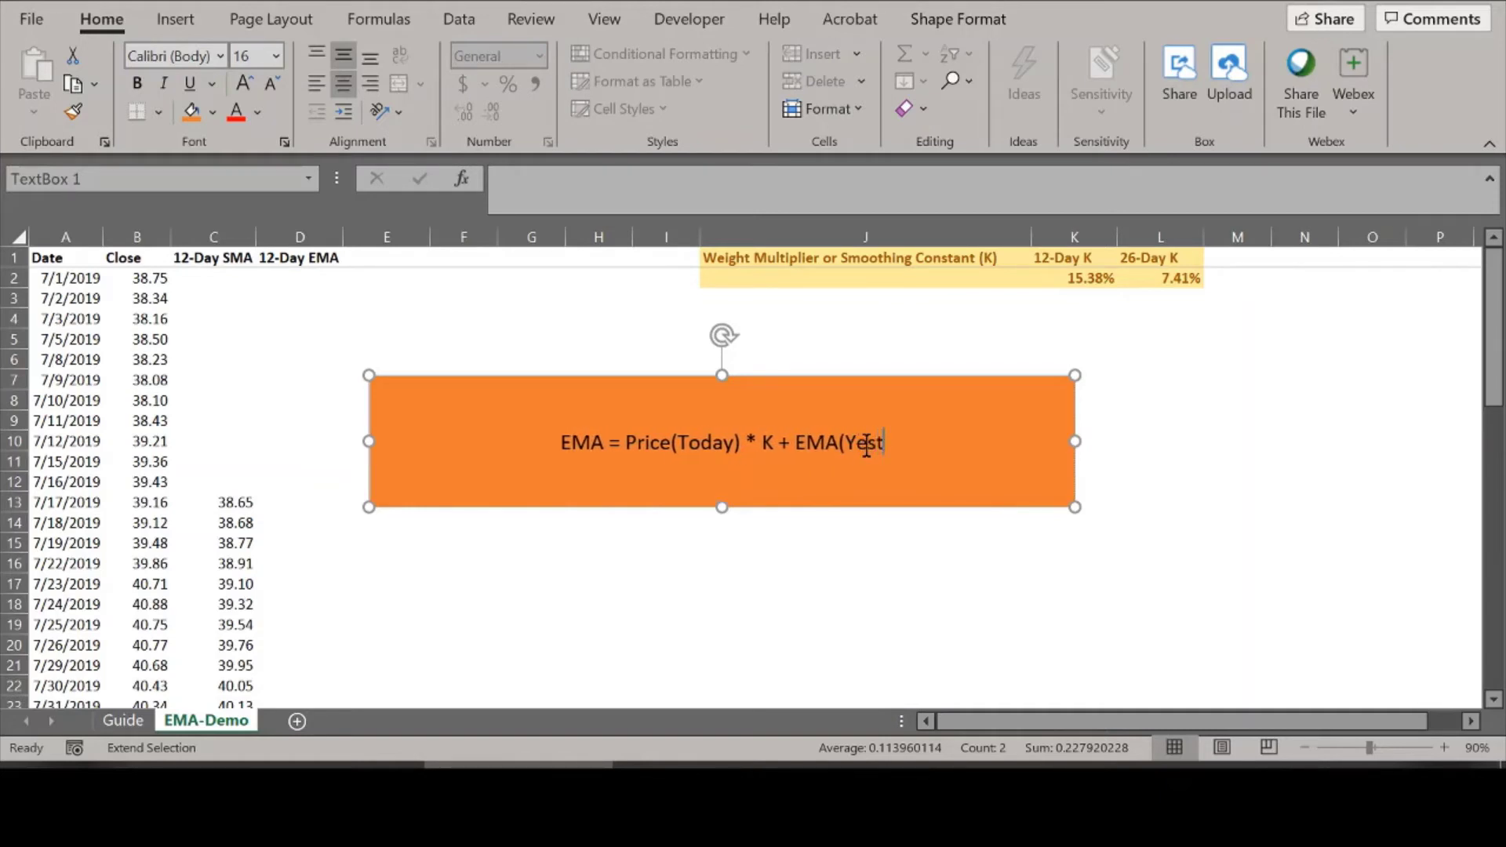
type("erday)")
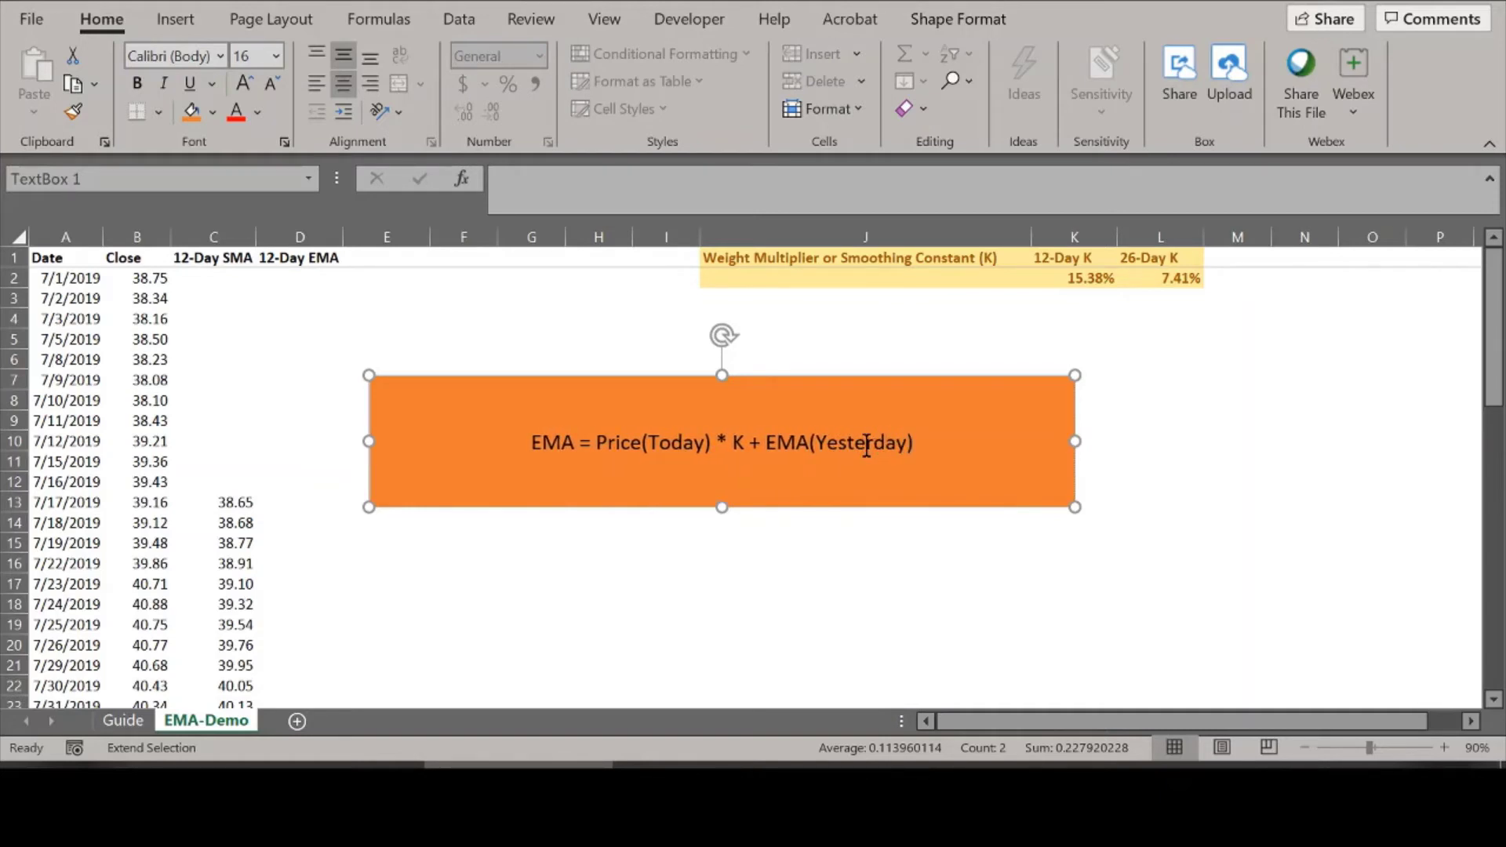
type(" *")
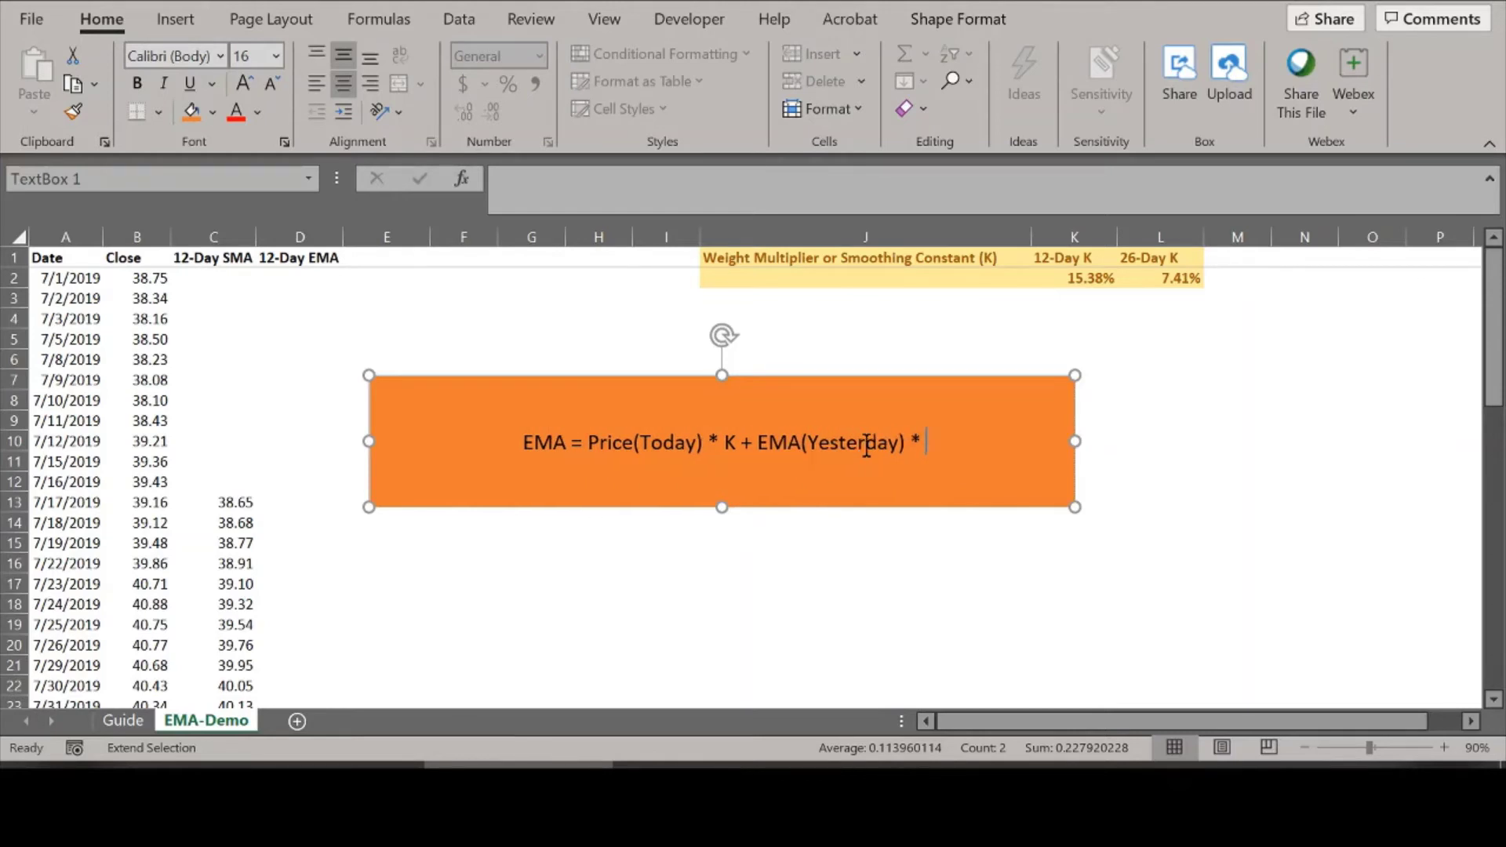
type(" 1")
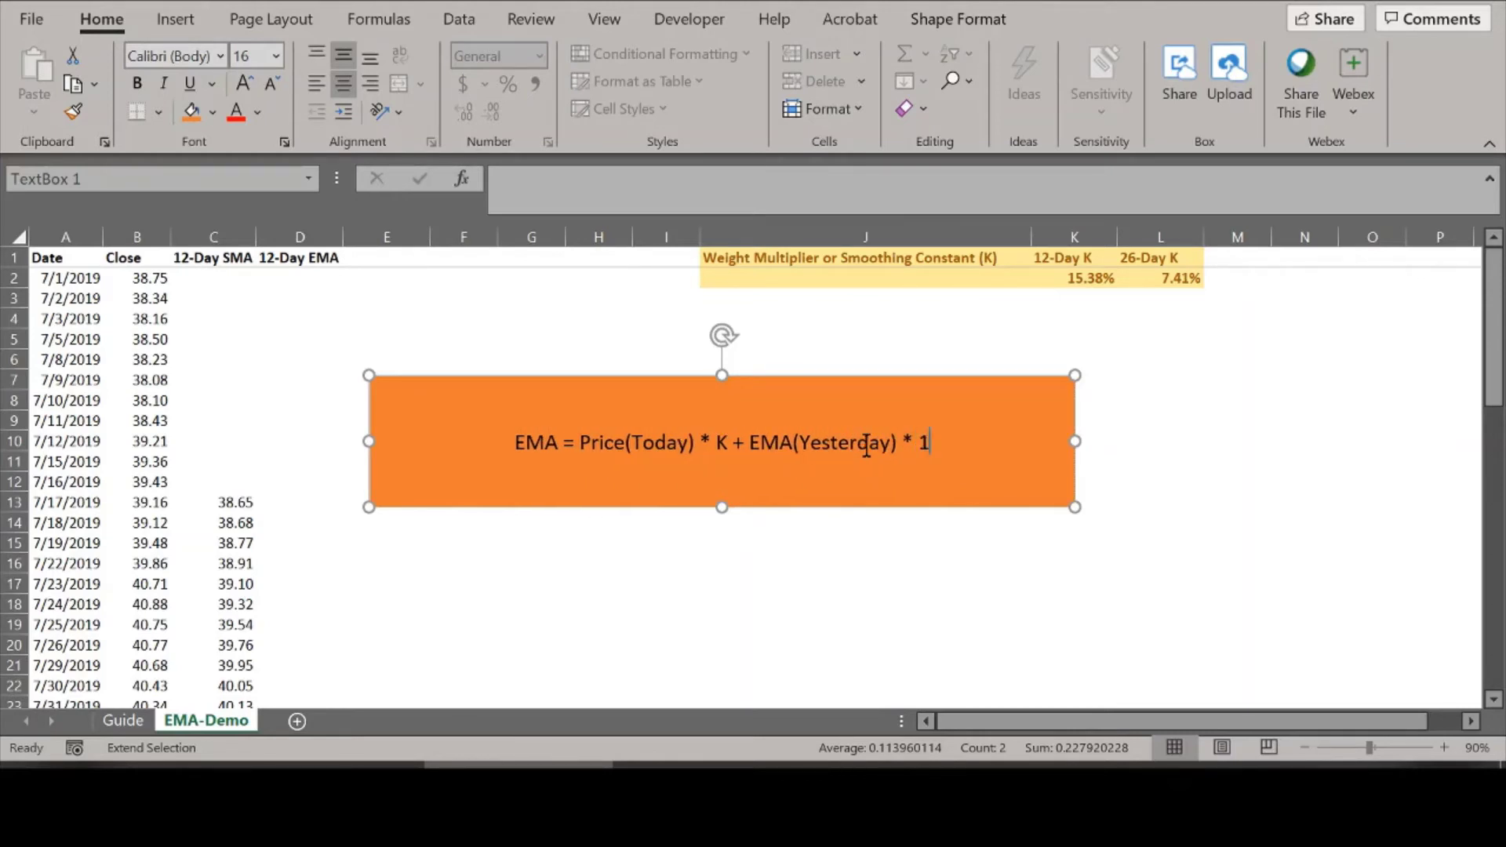
type(" - K")
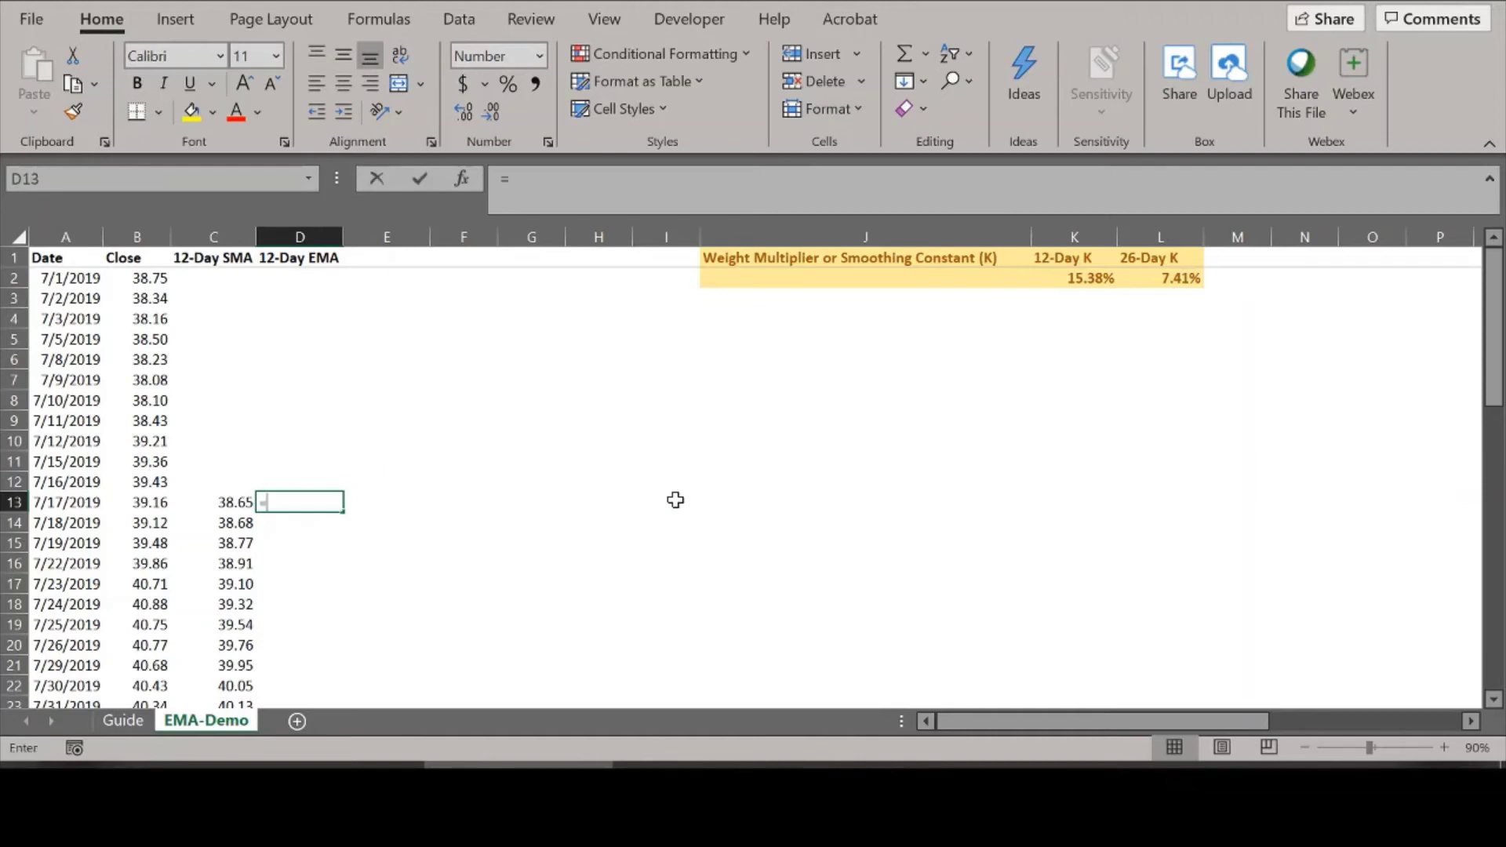
Set D13 to =C13 so the first 12-Day EMA equals 38.65.
type("=")
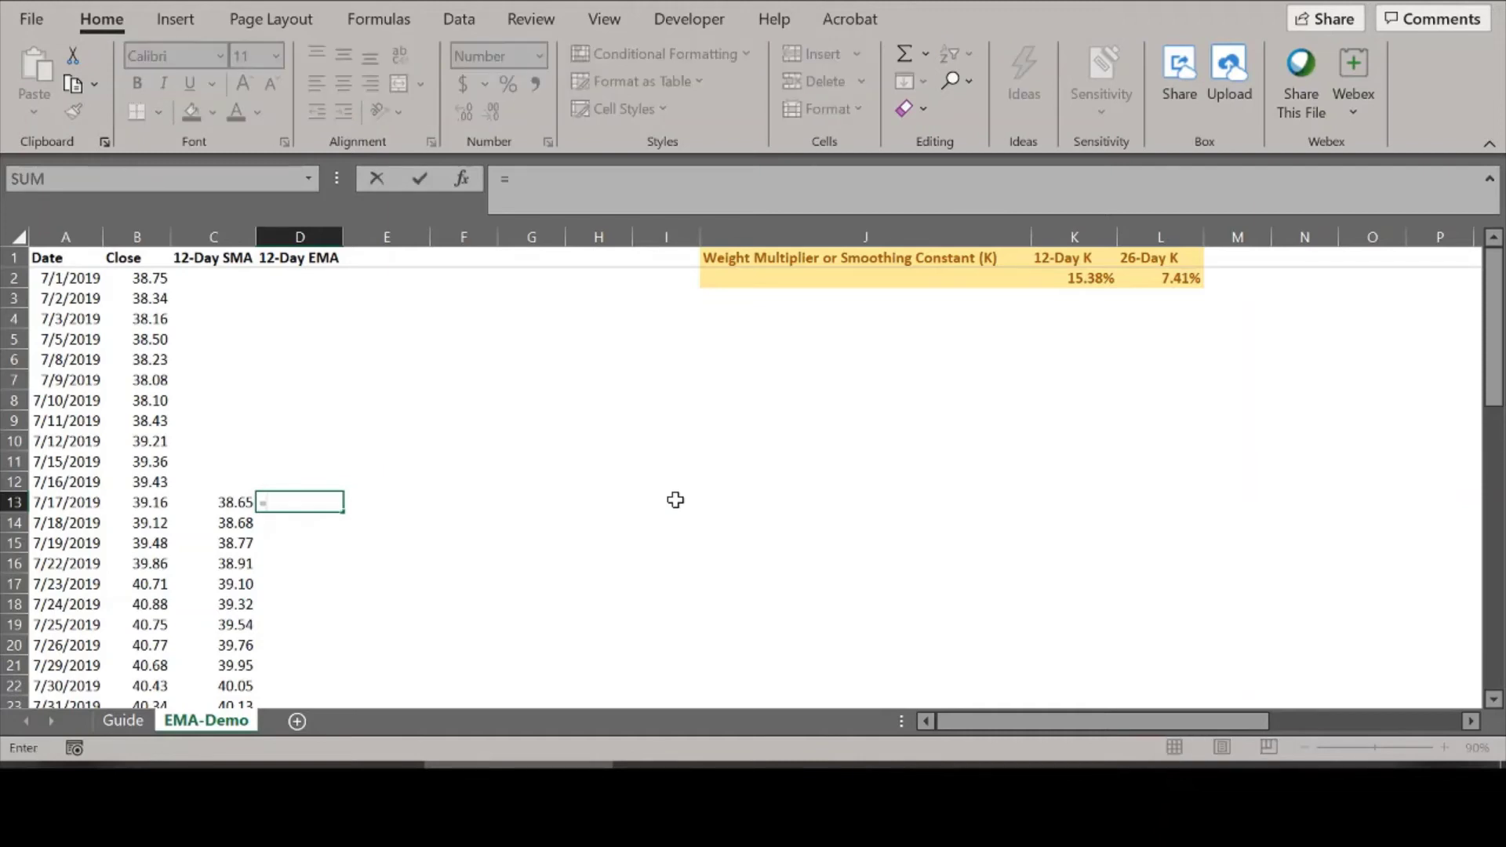
left_click(237, 503)
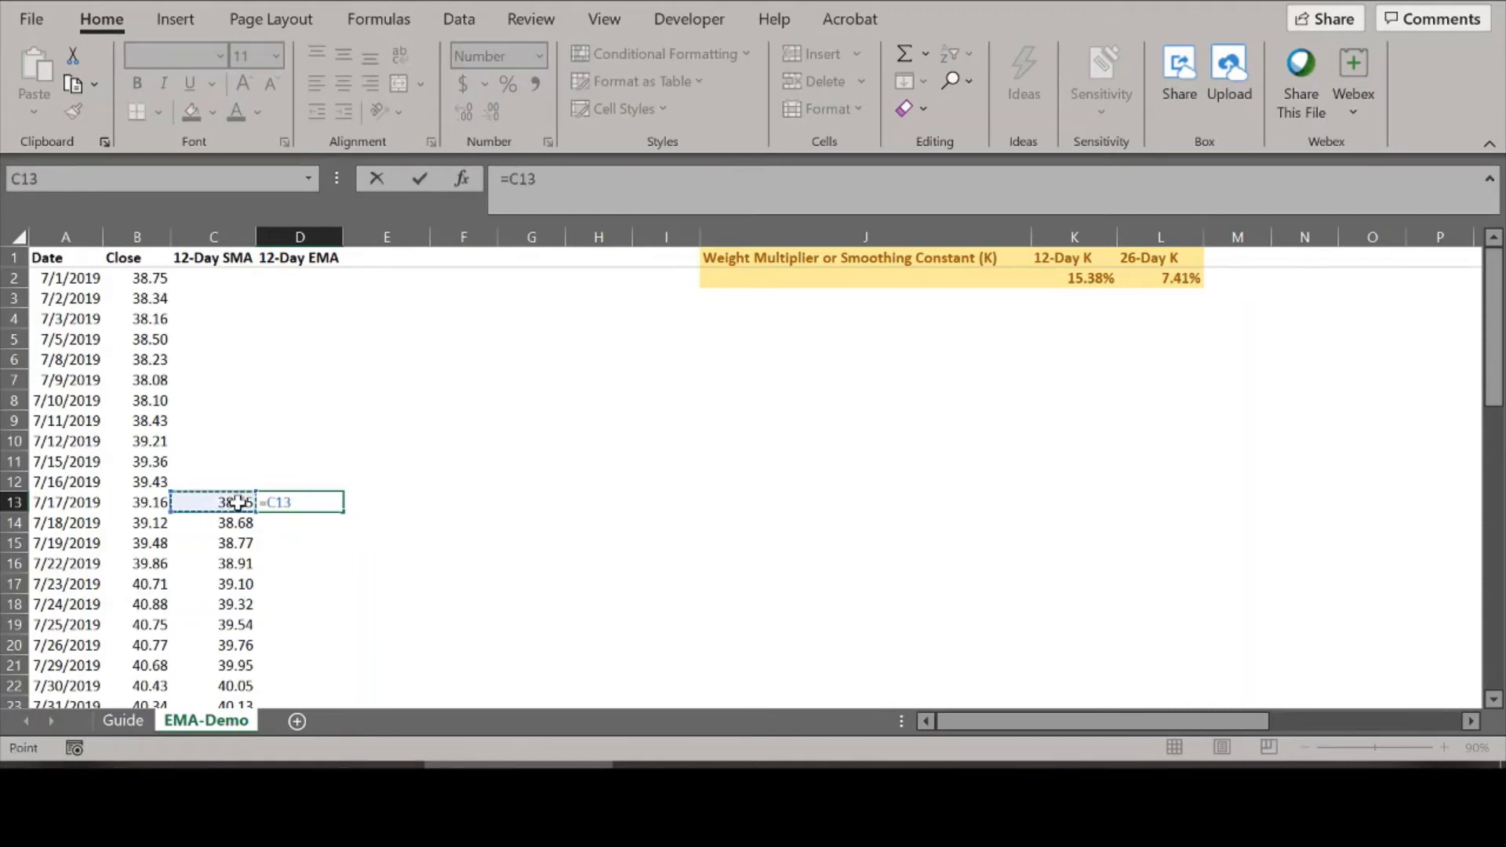
key("Return")
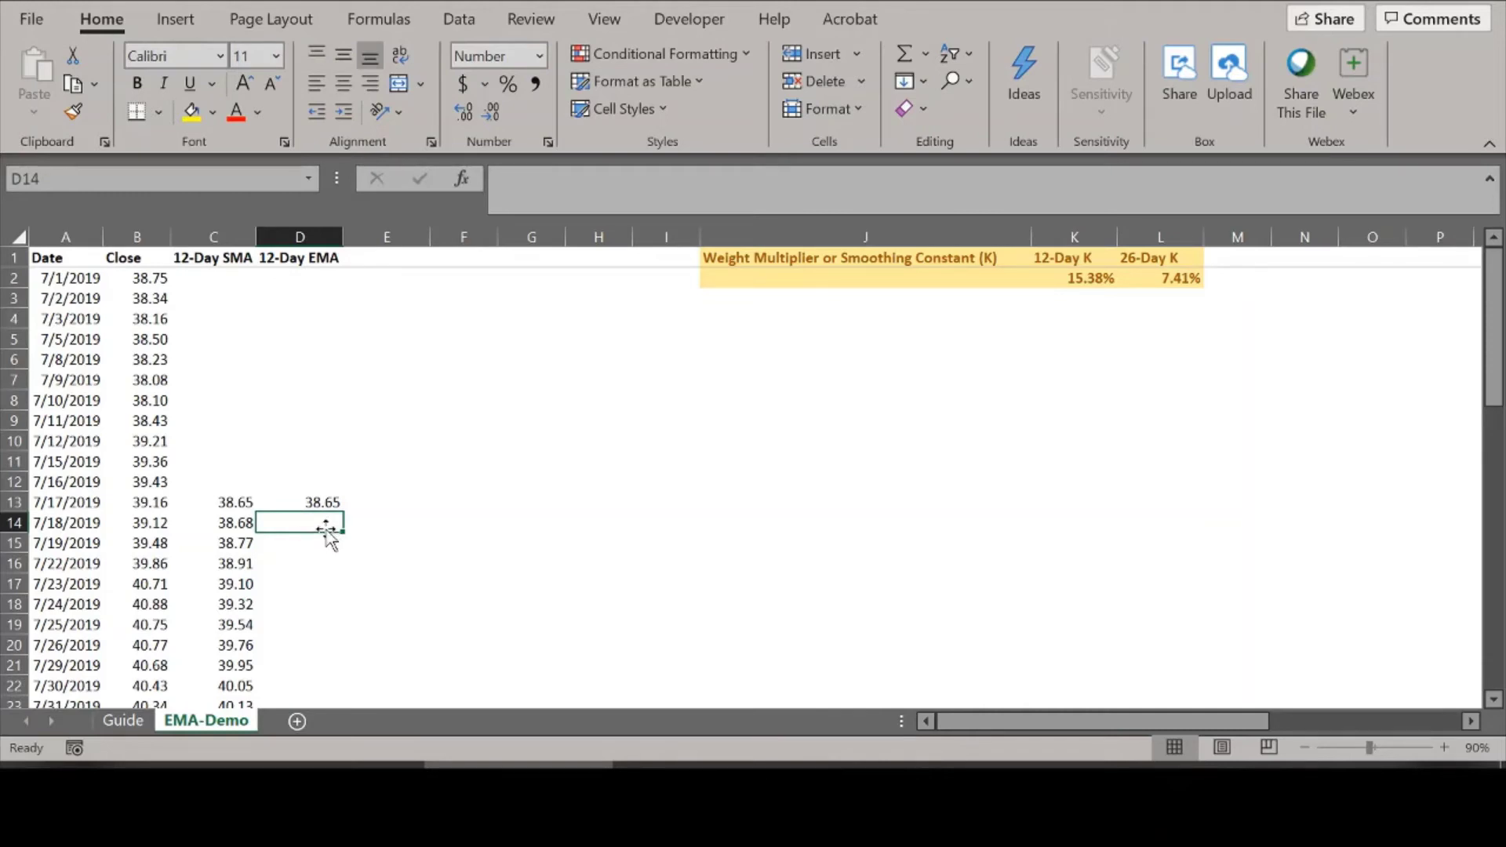
Start D14's formula as =B14*$K$2 +, with the K2 reference made absolute.
type("=")
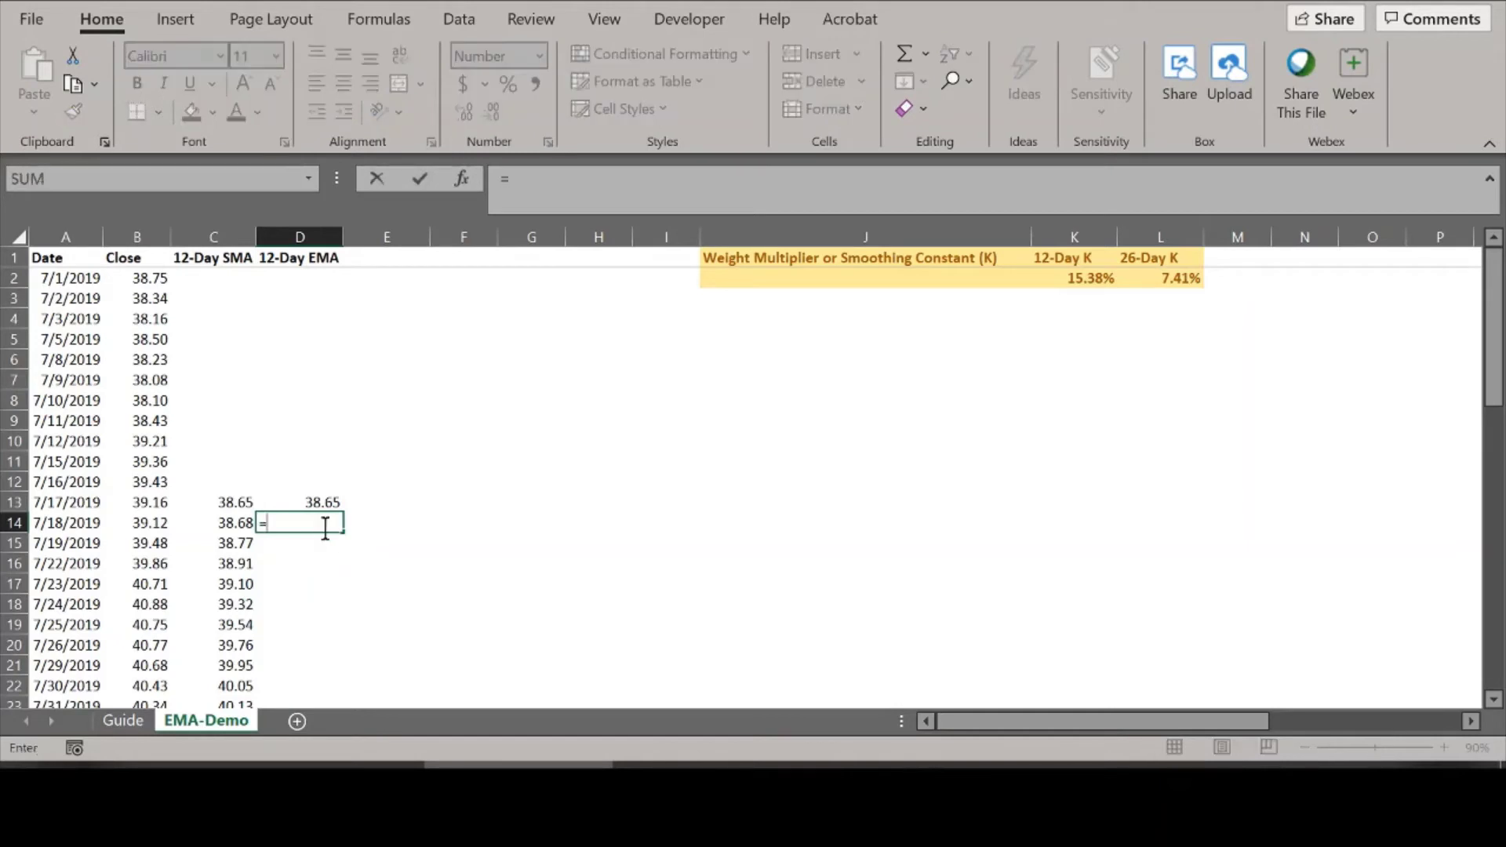
left_click(160, 524)
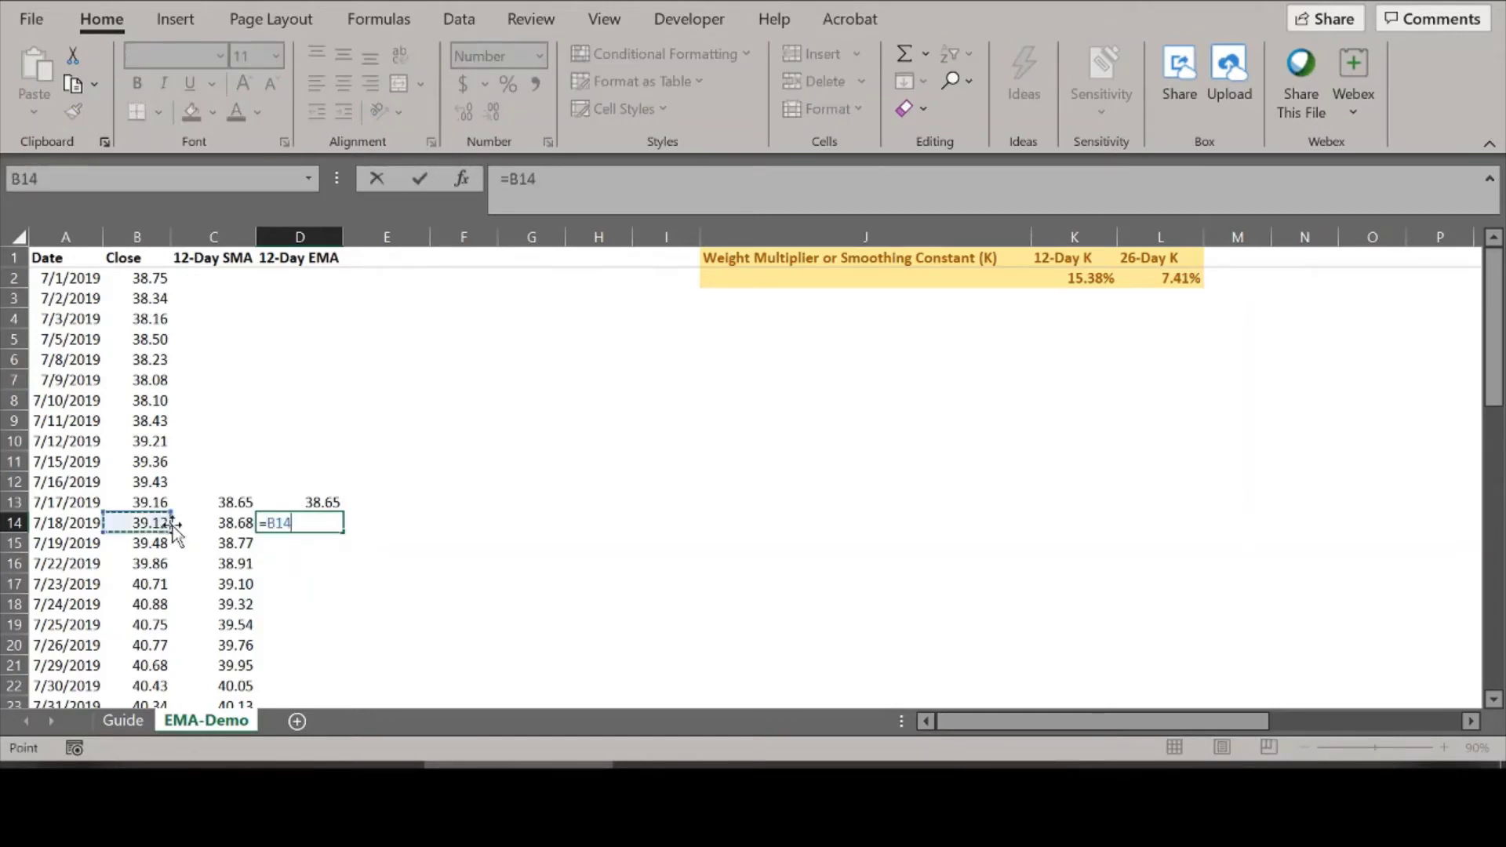
type("*")
left_click(1057, 281)
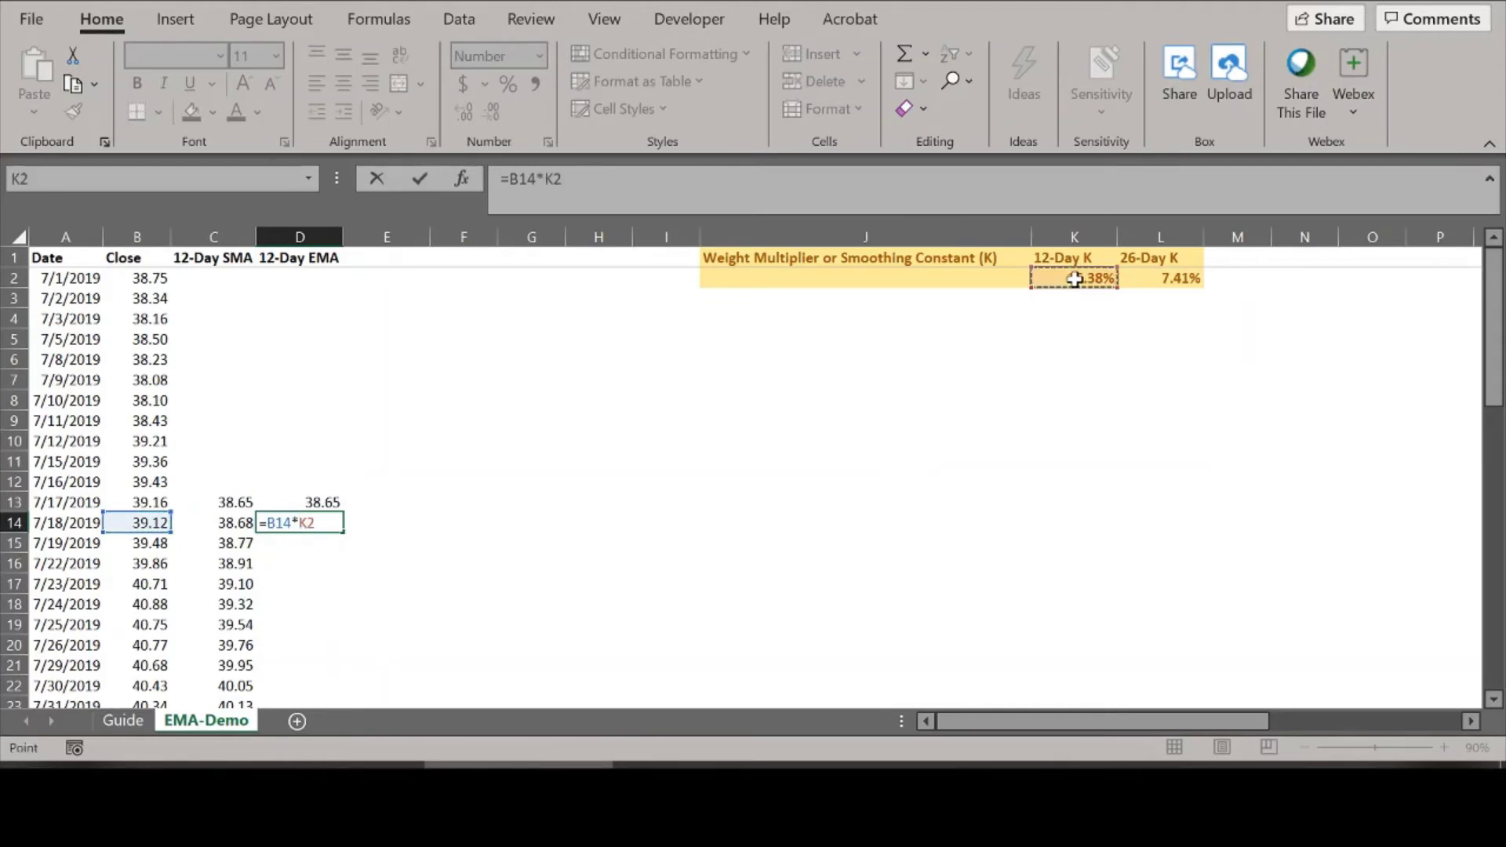
double_click(553, 179)
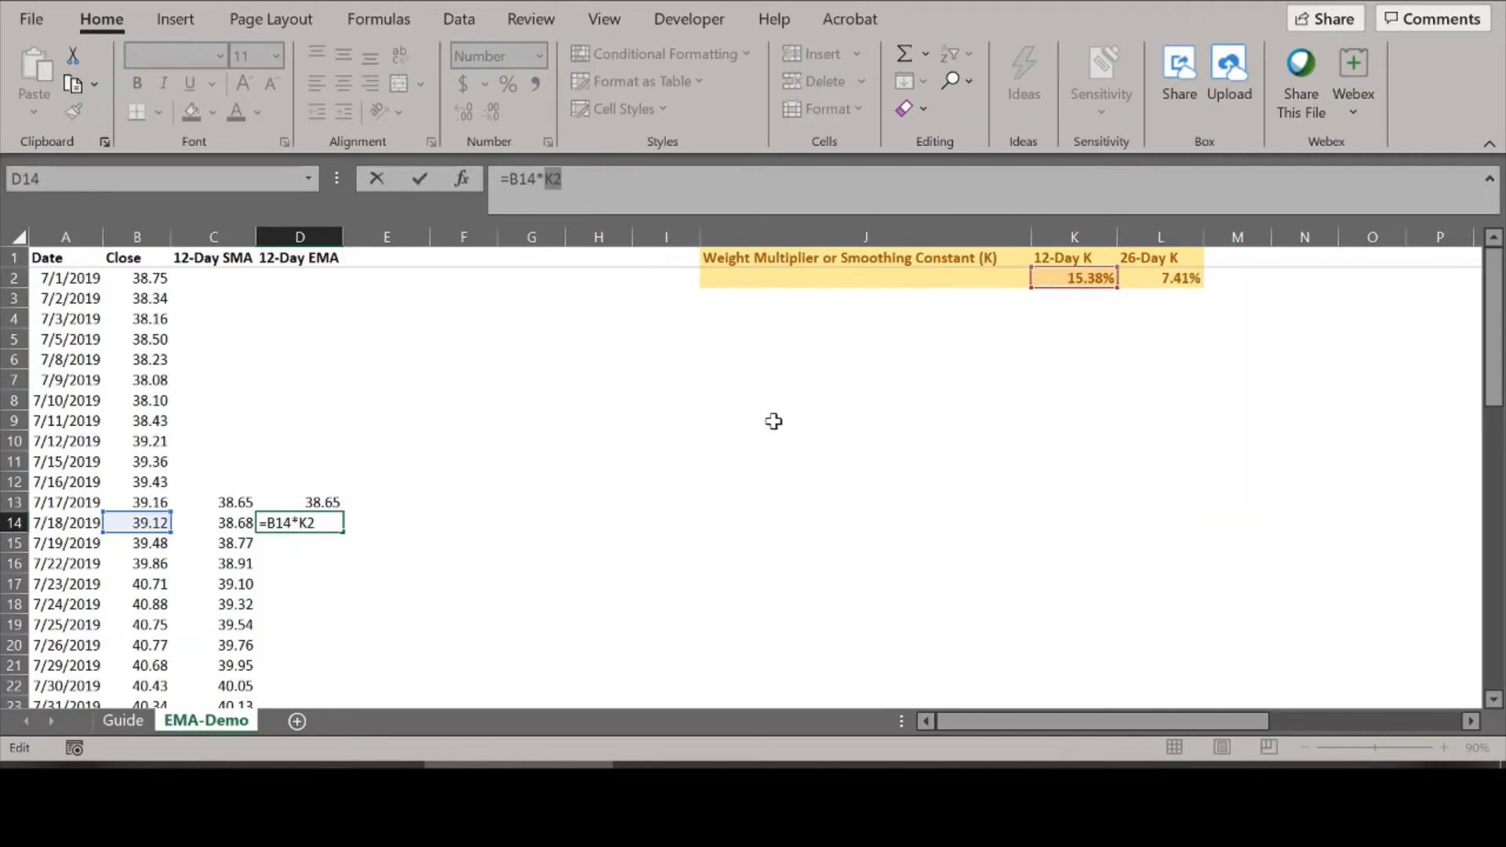
key("F4")
left_click(616, 182)
type("+")
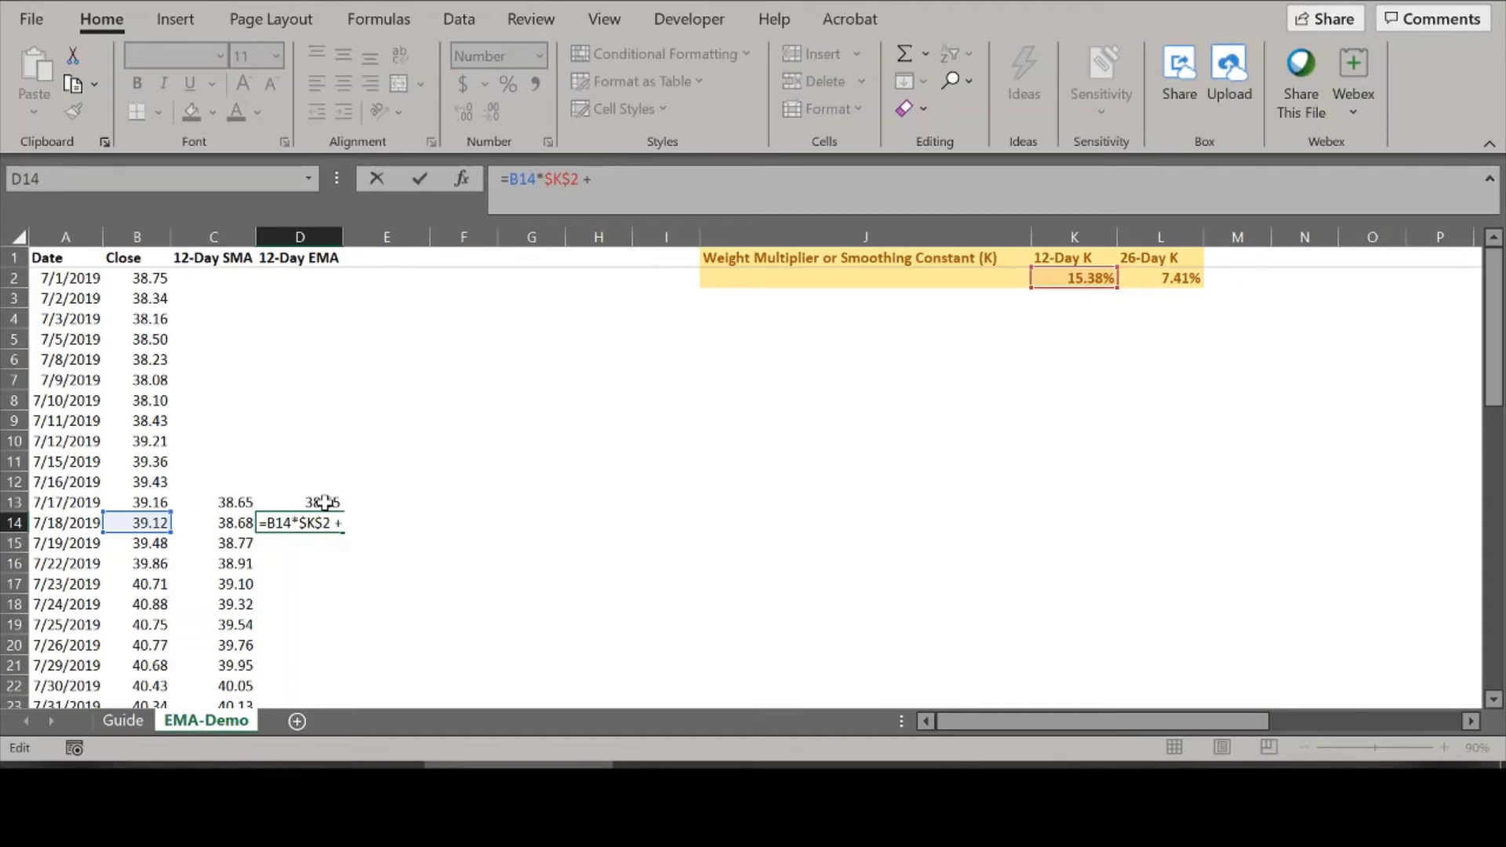
Finish it with D13*(1-$K$2) and confirm, giving a 12-Day EMA of 38.72.
left_click(326, 503)
type("*")
type("(1-")
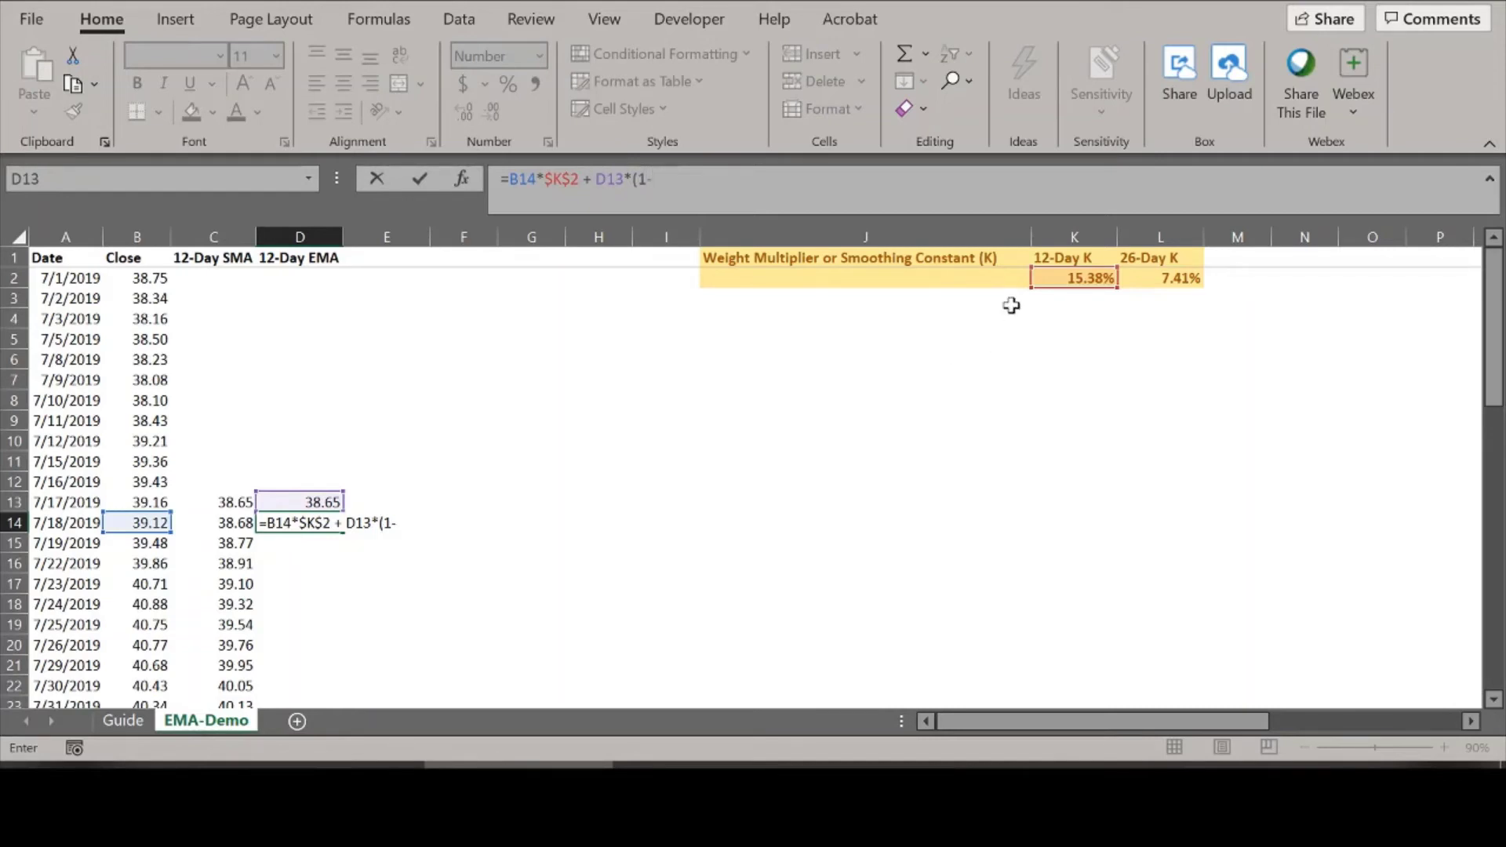
left_click(1040, 280)
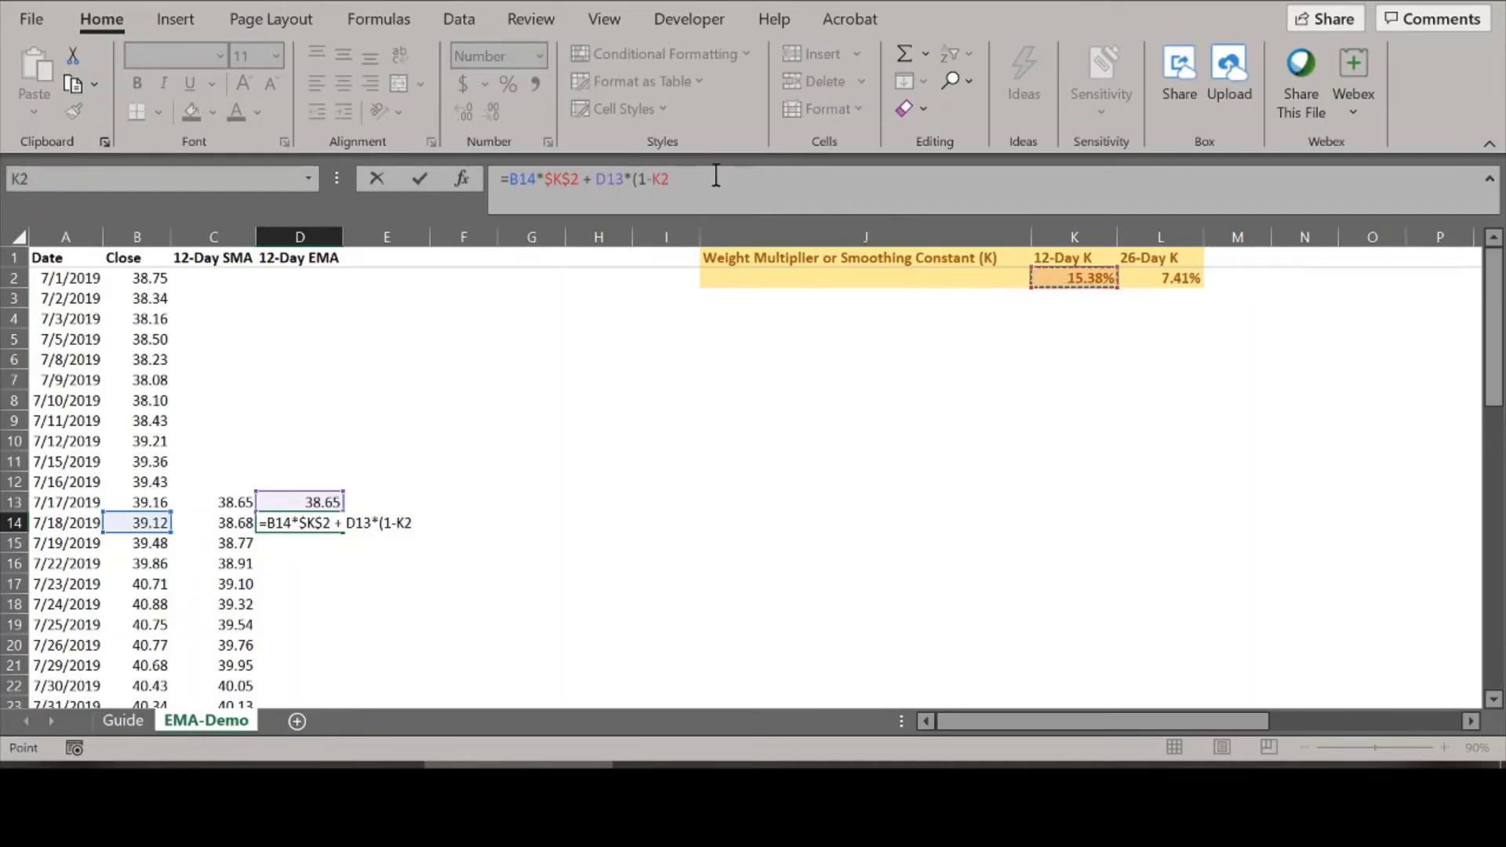
double_click(660, 179)
key("F4")
left_click(716, 179)
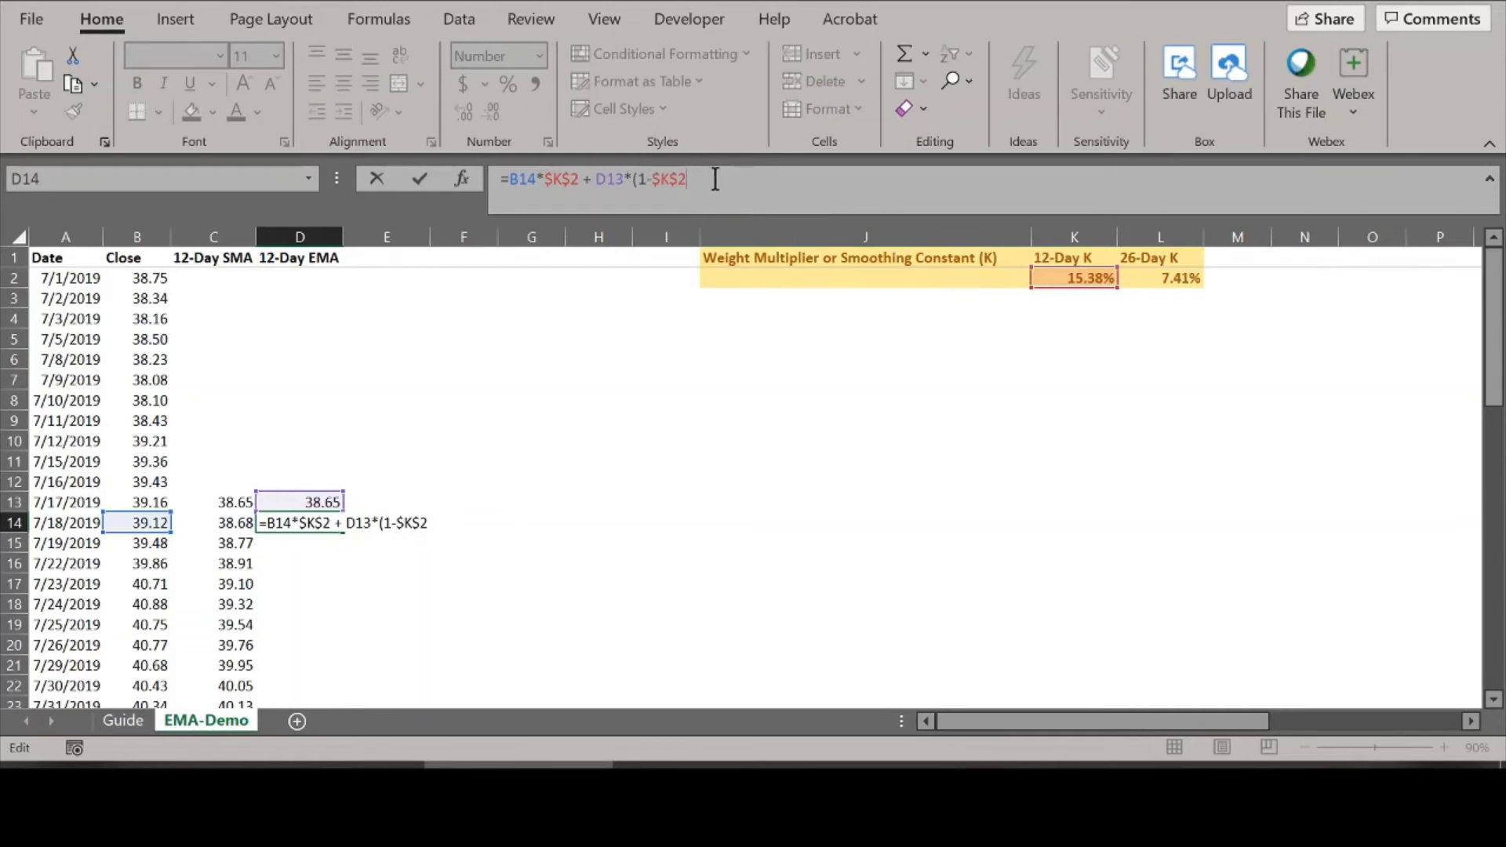
type(")")
key("Return")
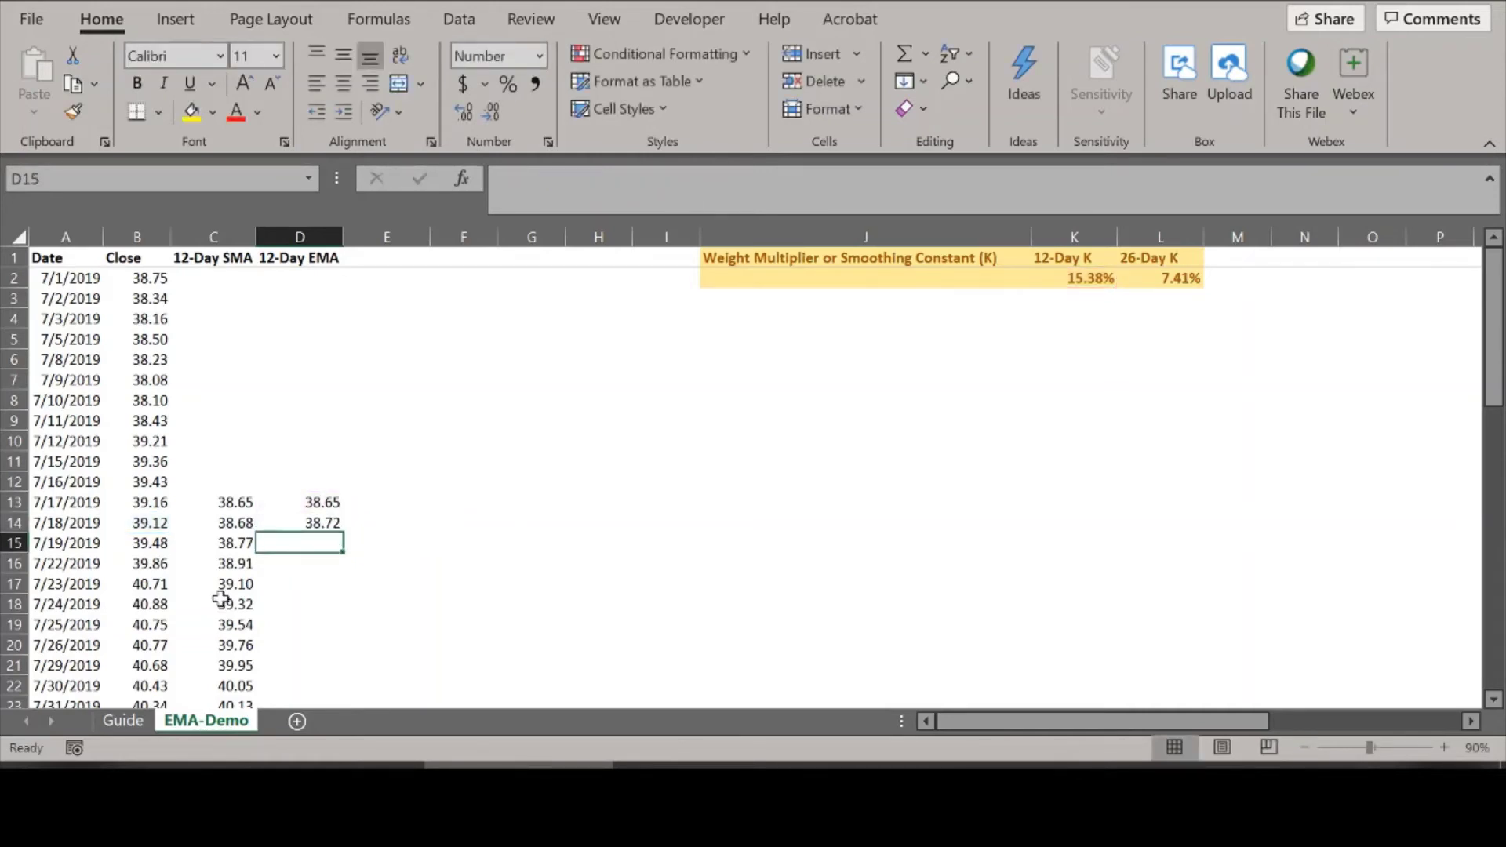
Fill the D14 EMA formula down to D59, confirming the final 38.10 on 9/20/2019.
left_click(329, 523)
left_click_drag(344, 533, 345, 536)
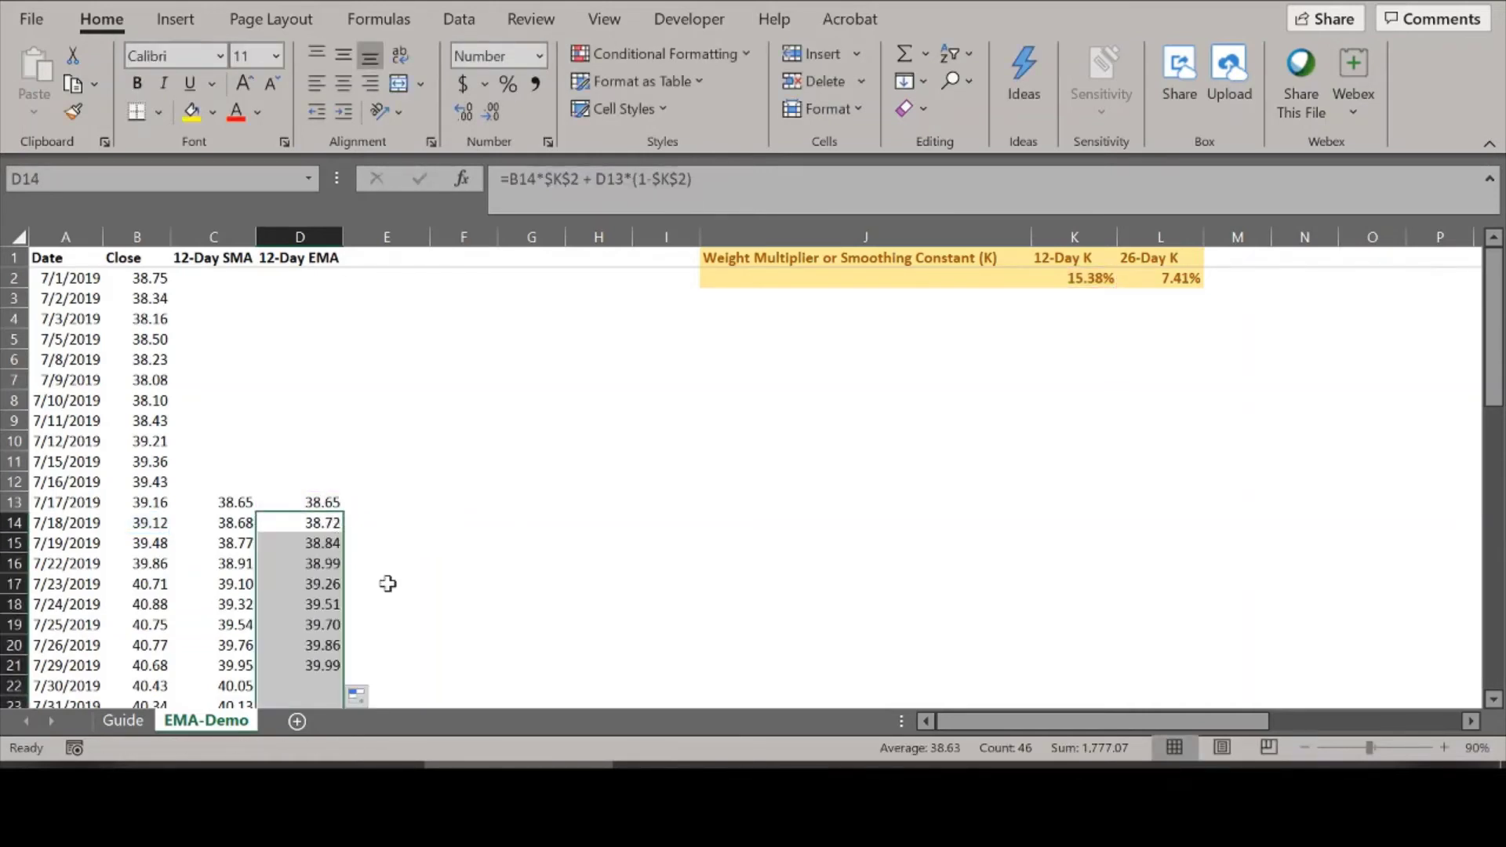
scroll(413, 624, "down", 12)
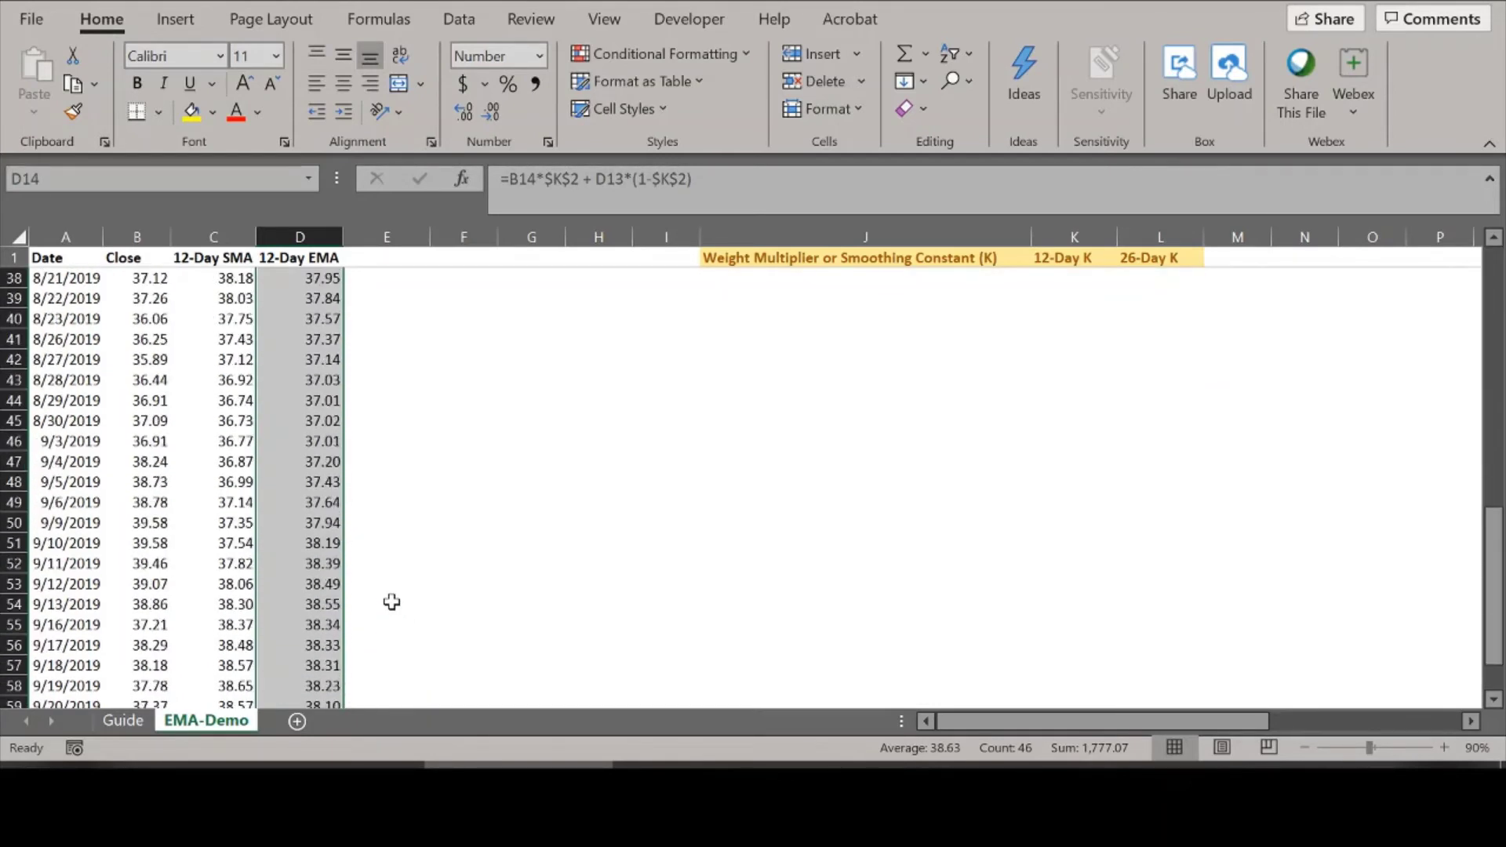
scroll(391, 602, "down", 2)
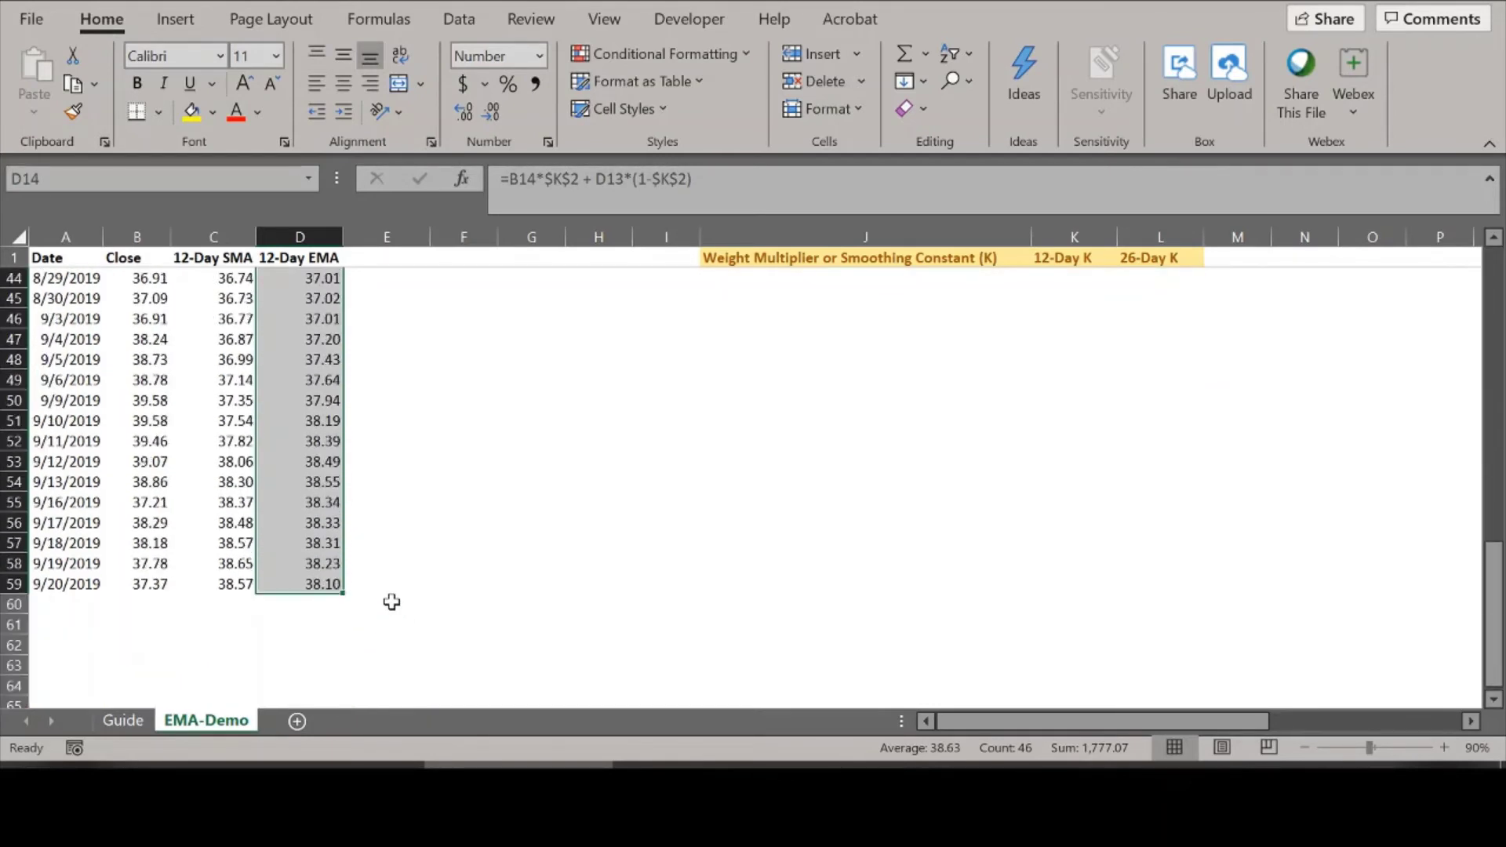
left_click(318, 588)
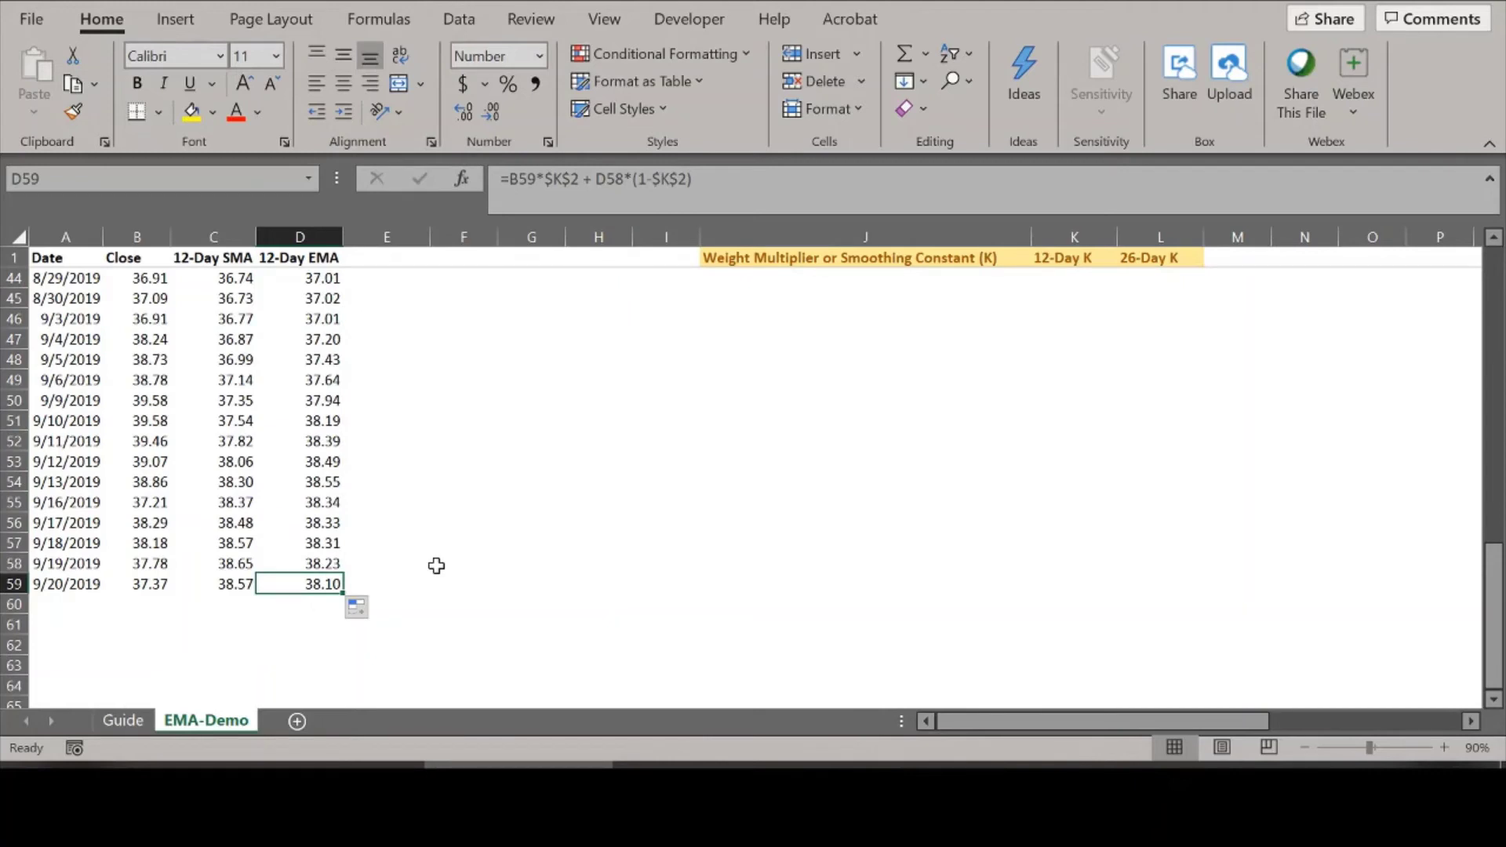
scroll(436, 566, "up", 7)
scroll(436, 566, "up", 3)
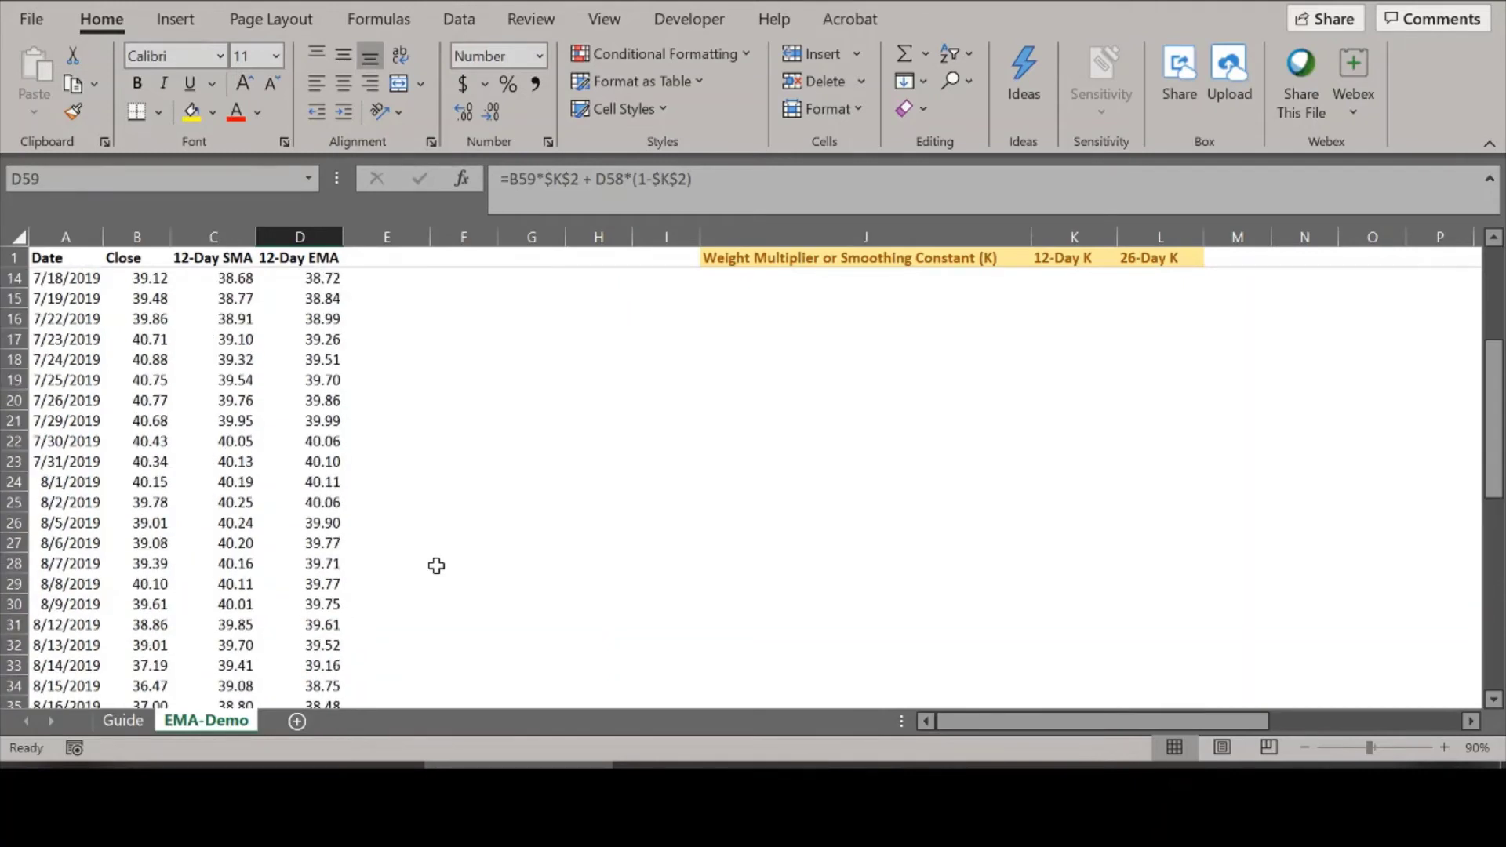
scroll(436, 566, "up", 4)
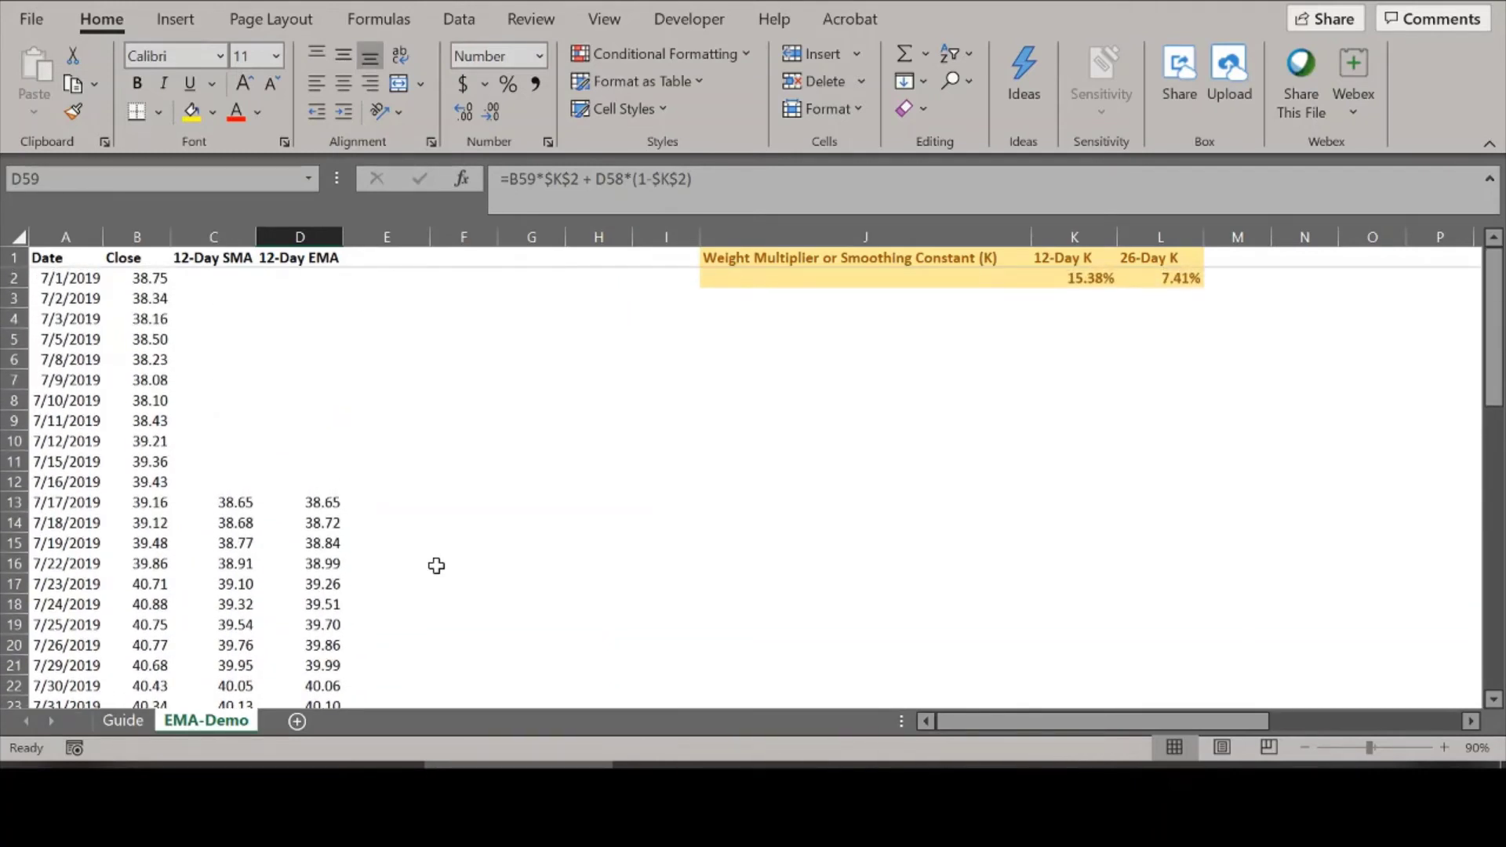
Deselect the EMA column to view the 'SMA and EMA' line chart beside the table.
left_click(434, 461)
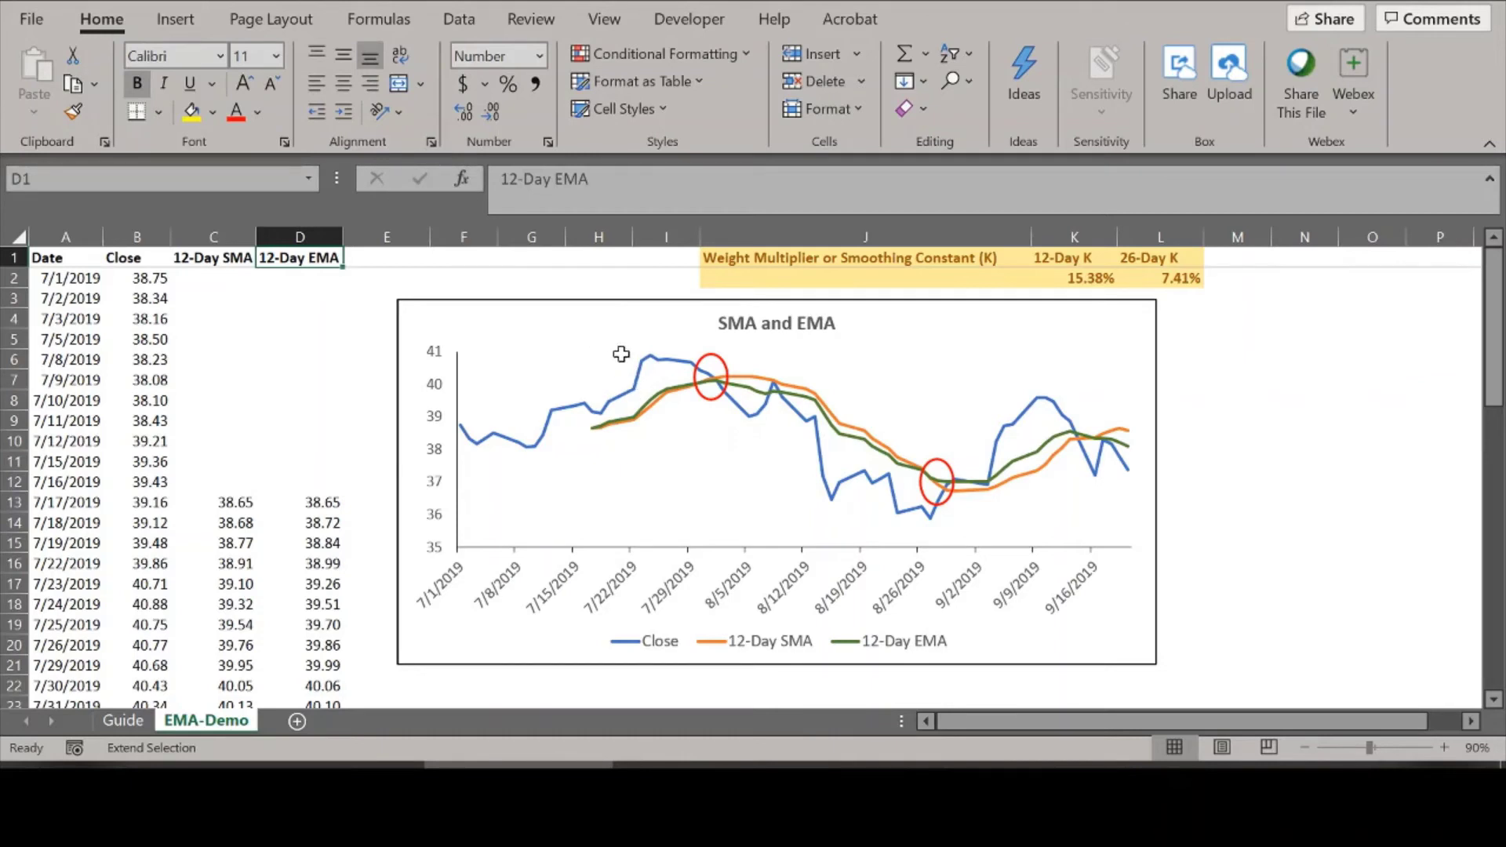
mouse_move(784, 412)
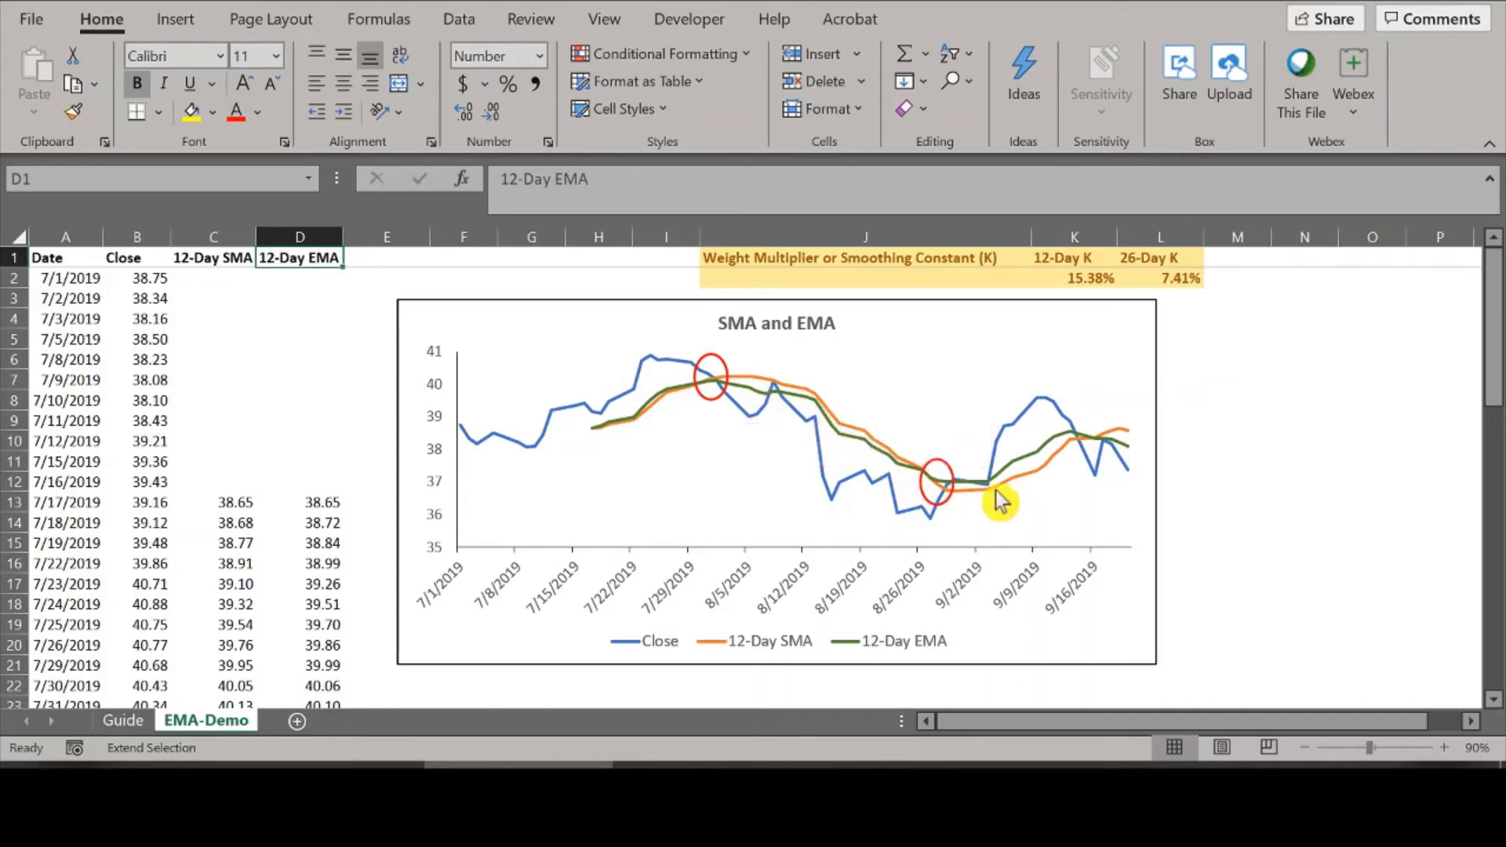
mouse_move(1080, 447)
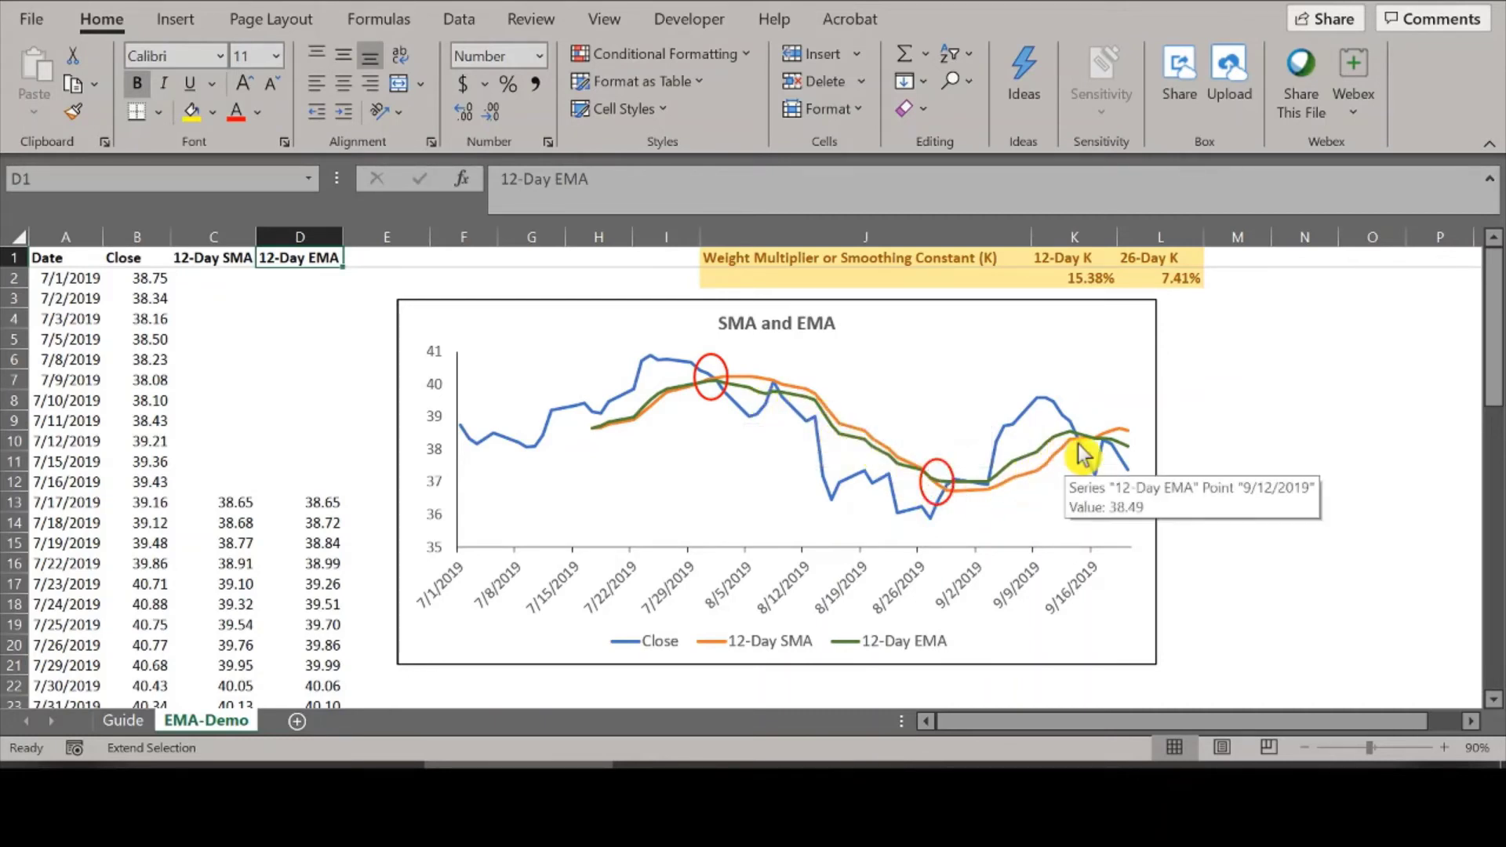
mouse_move(1124, 454)
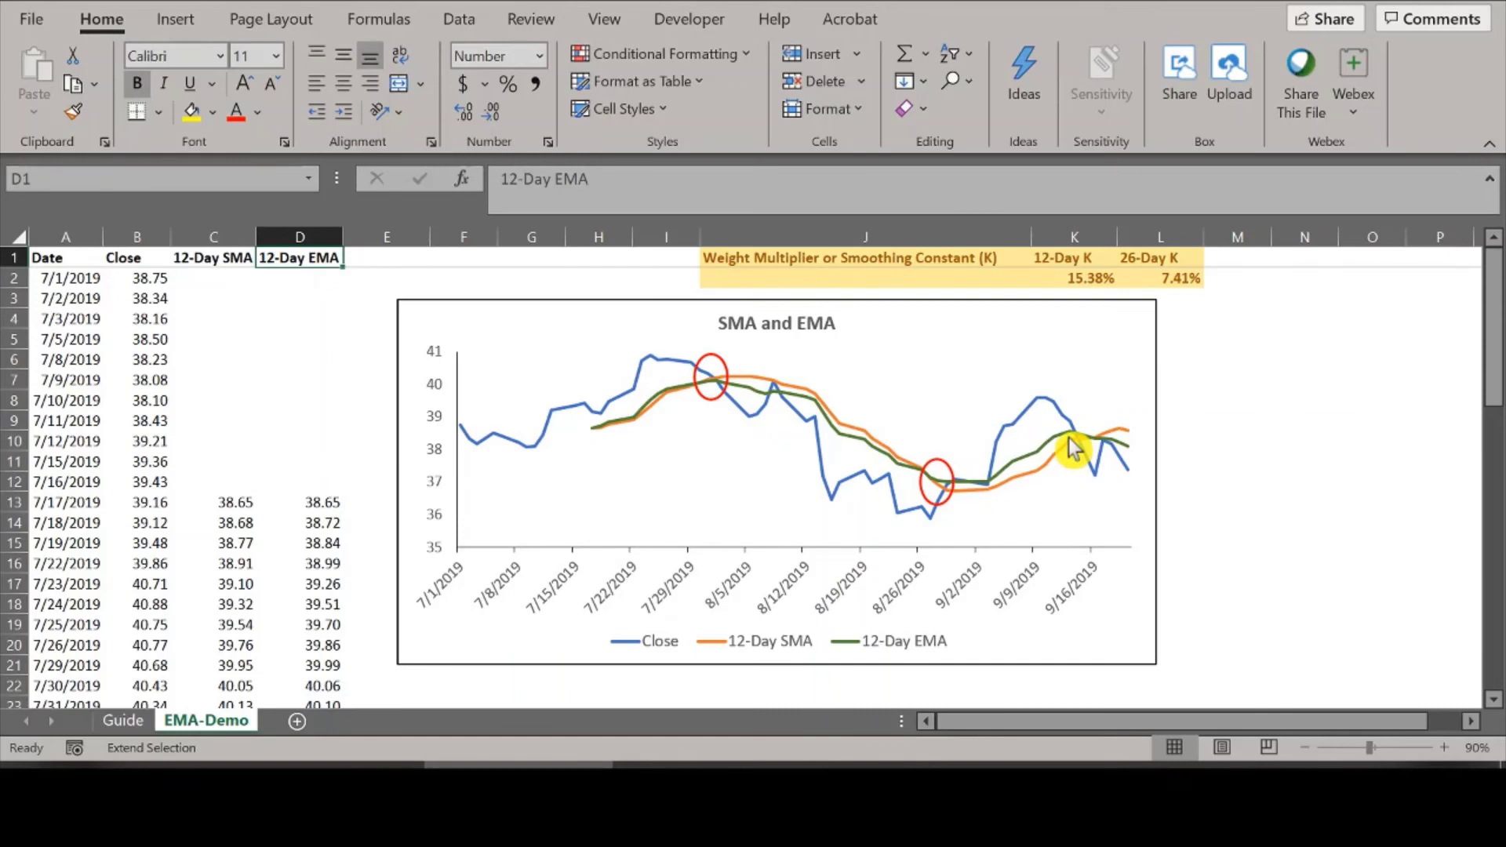
Scroll to rows 50–59, ending at 9/20/2019 with close 37.37 and EMA 38.10.
left_click(299, 420)
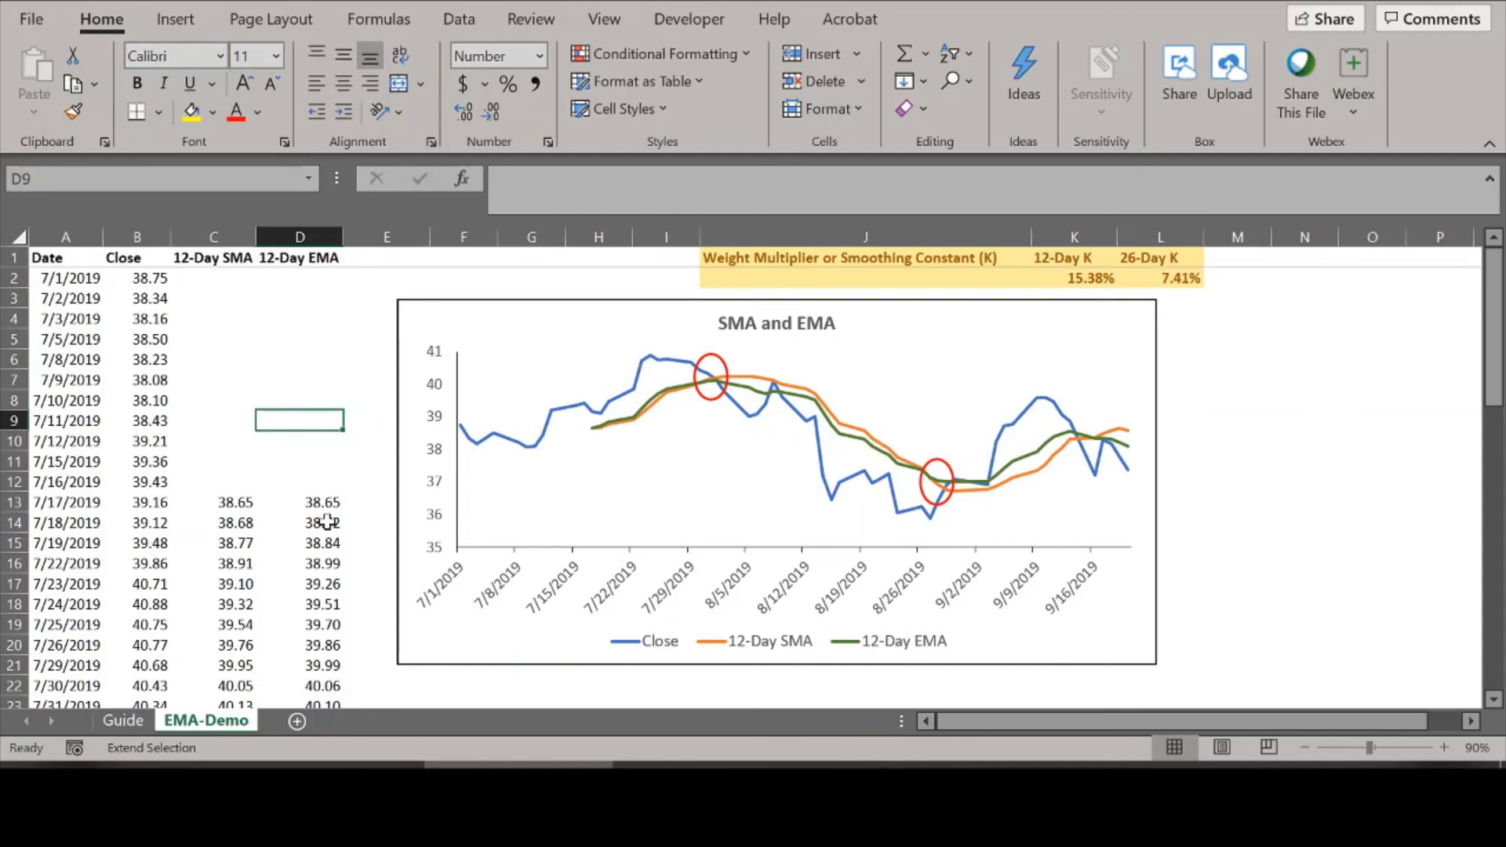
scroll(324, 521, "down", 2)
scroll(326, 521, "up", 2)
scroll(170, 520, "down", 6)
scroll(170, 520, "down", 10)
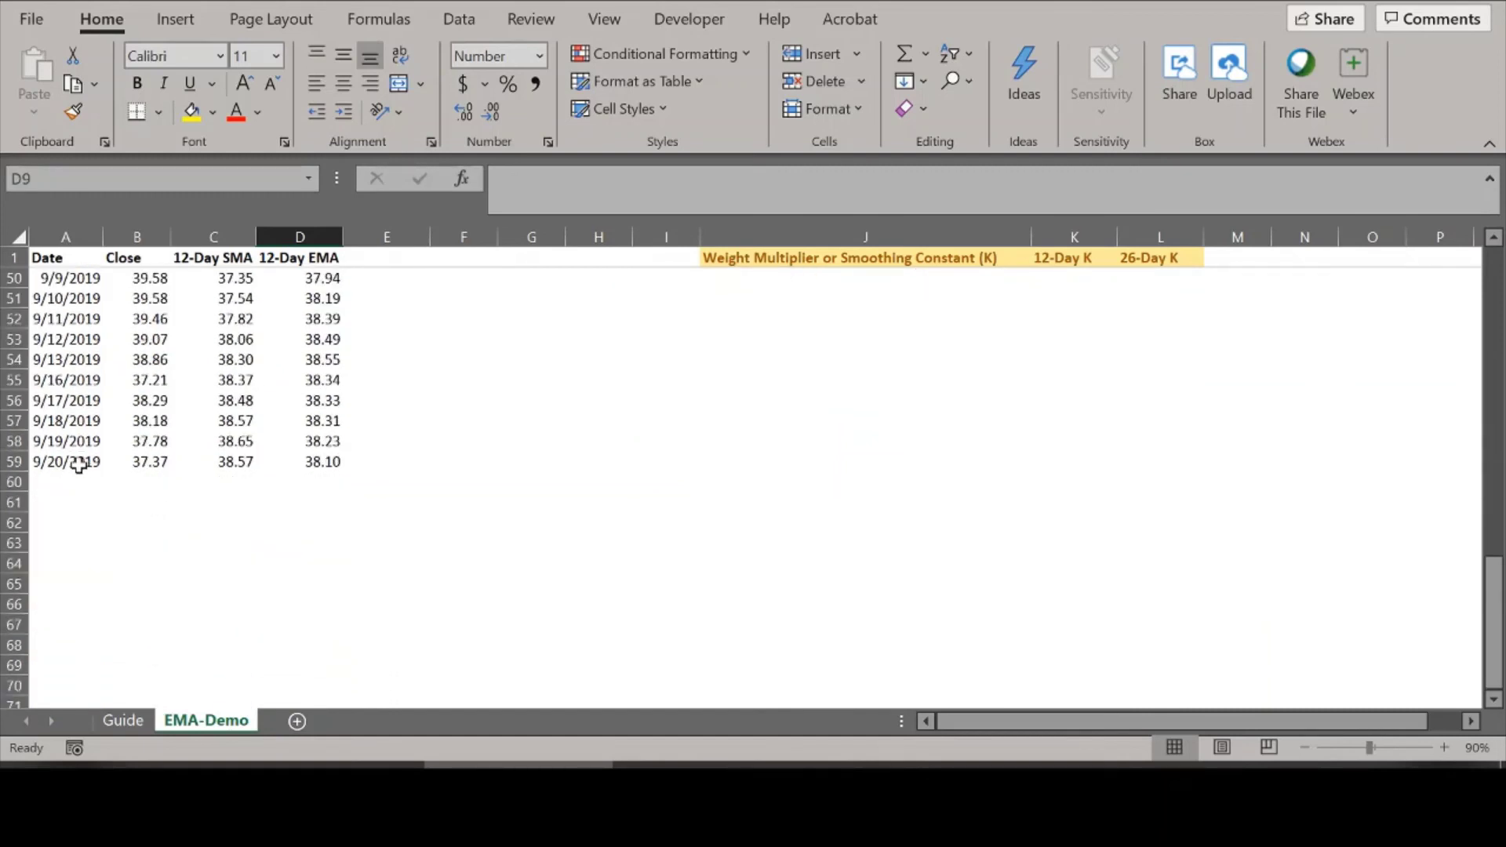
Select D59 to check the final 12-Day EMA value of 38.10.
left_click(329, 463)
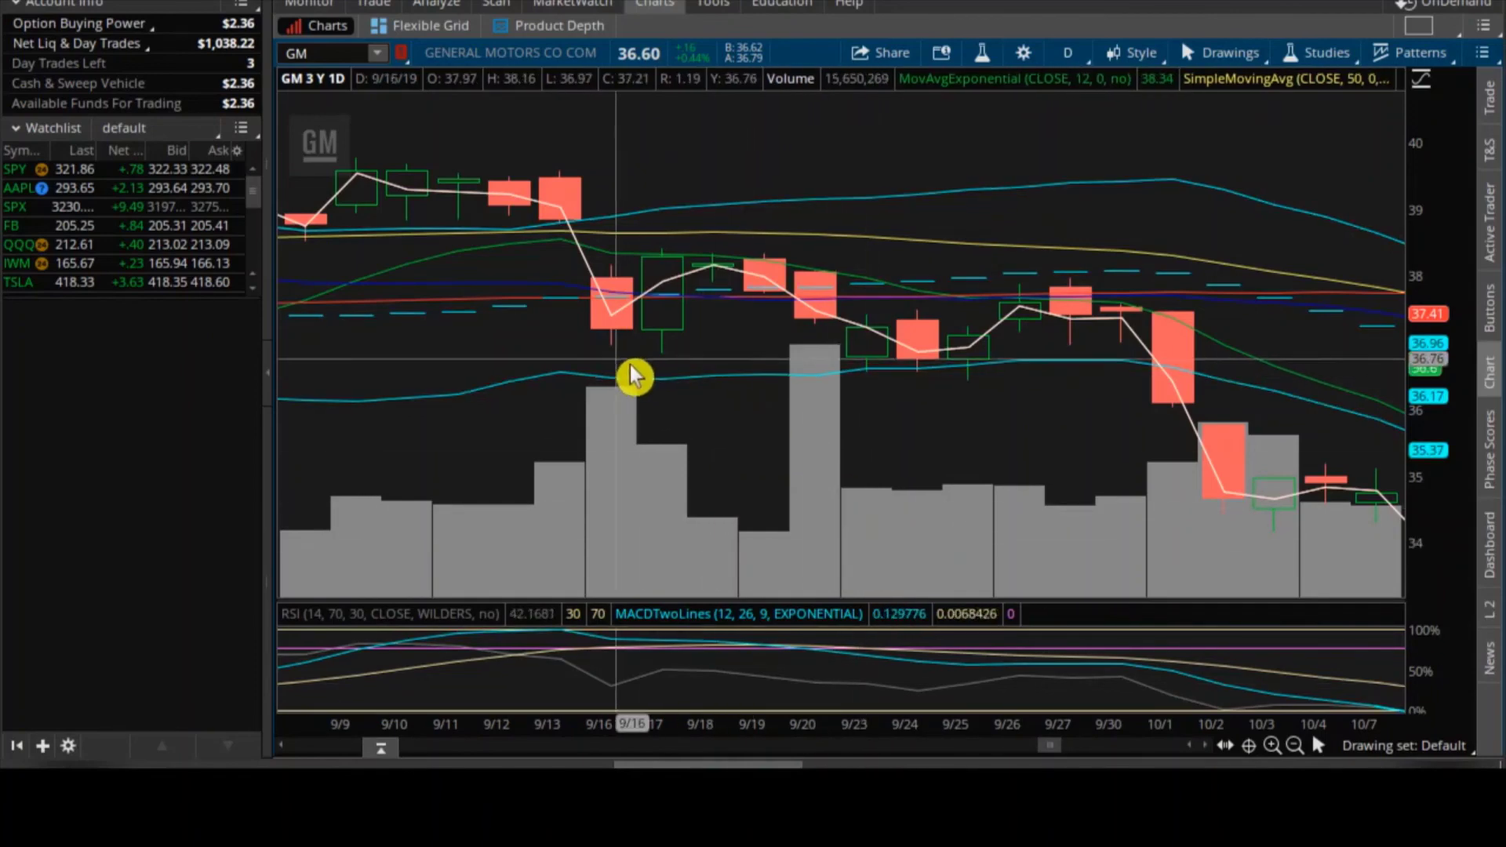
Zoom the GM chart to roughly 9/13–9/27/2019 to read the 12-period EMA values.
mouse_move(572, 309)
left_mouse_down()
mouse_move(797, 393)
mouse_move(1106, 435)
left_mouse_up()
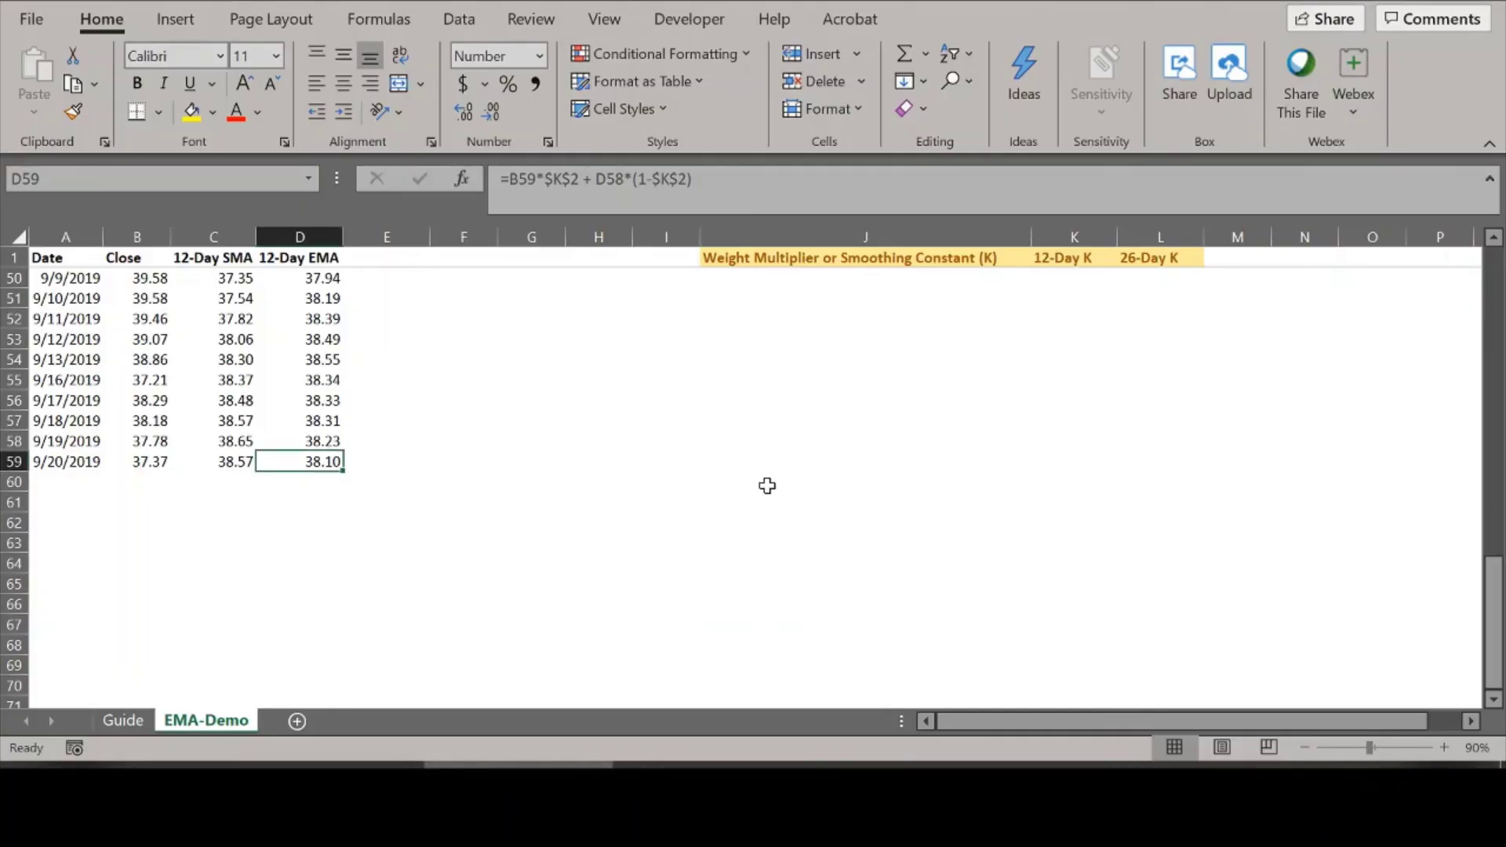
Scroll up the EMA-Demo sheet to show rows 7/23/2019 through 8/21/2019.
scroll(767, 486, "up", 16)
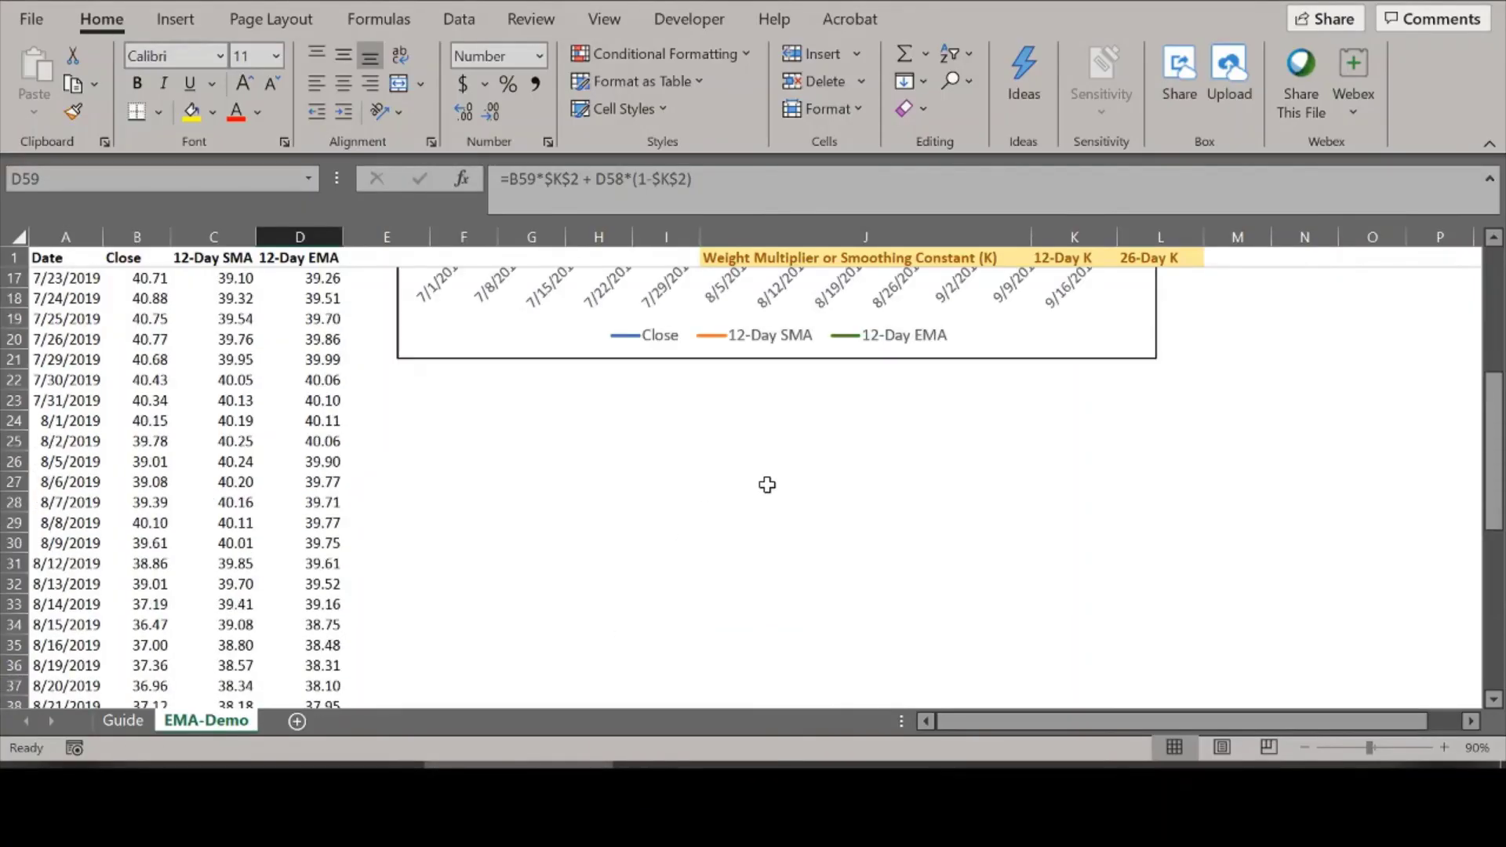